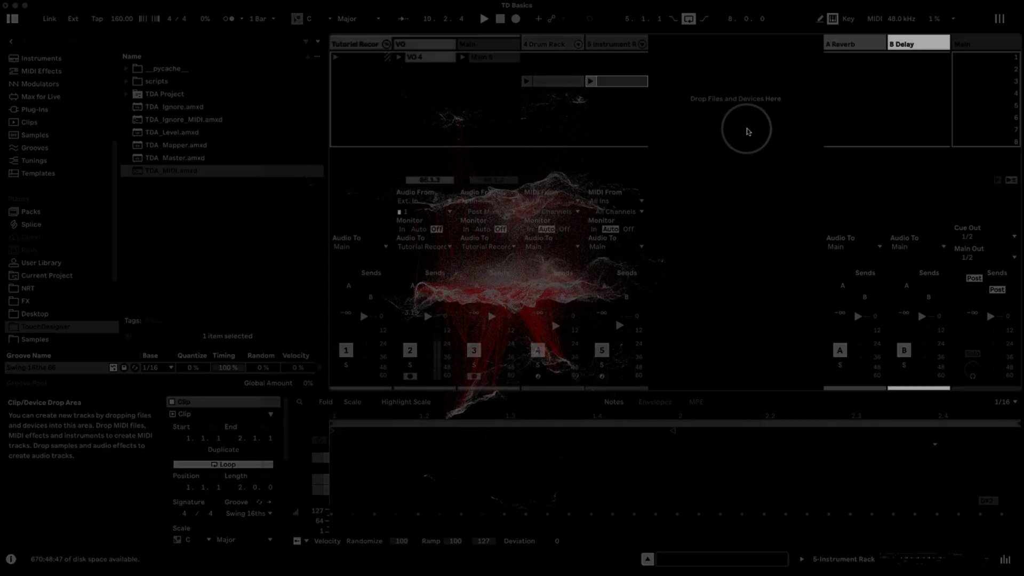
Step: Launch the third scene to play the drum rack and instrument rack clips together
click(747, 131)
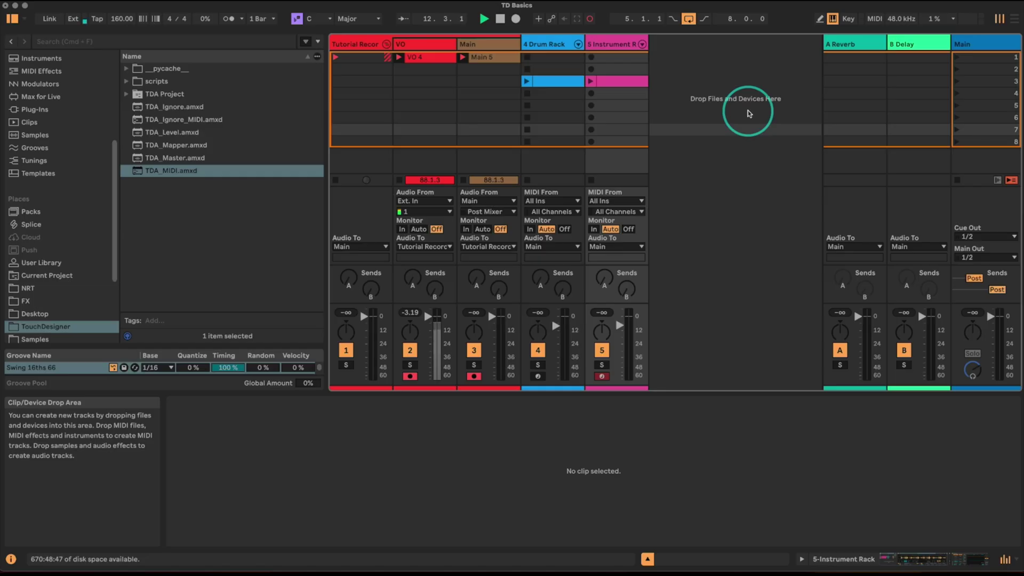
click(748, 109)
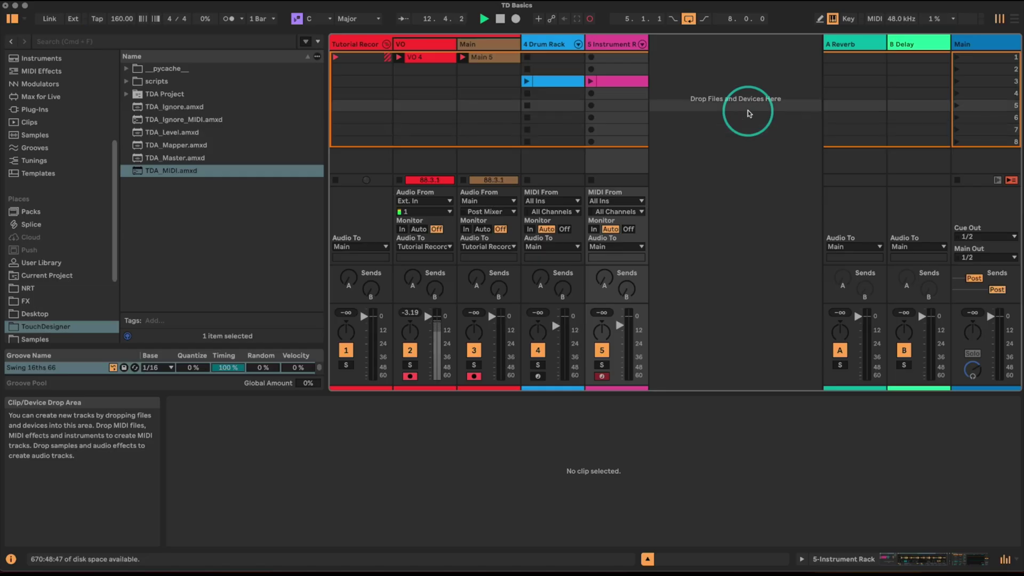
click(968, 82)
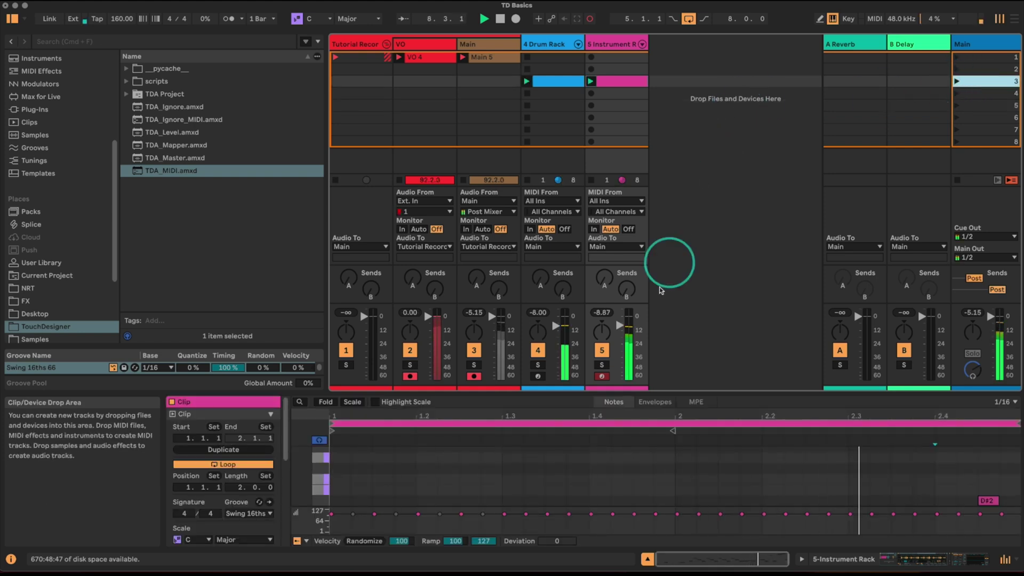
Step: Audition the instrument rack and drum rack tracks solo, clear the solo, and stop both clips
click(601, 367)
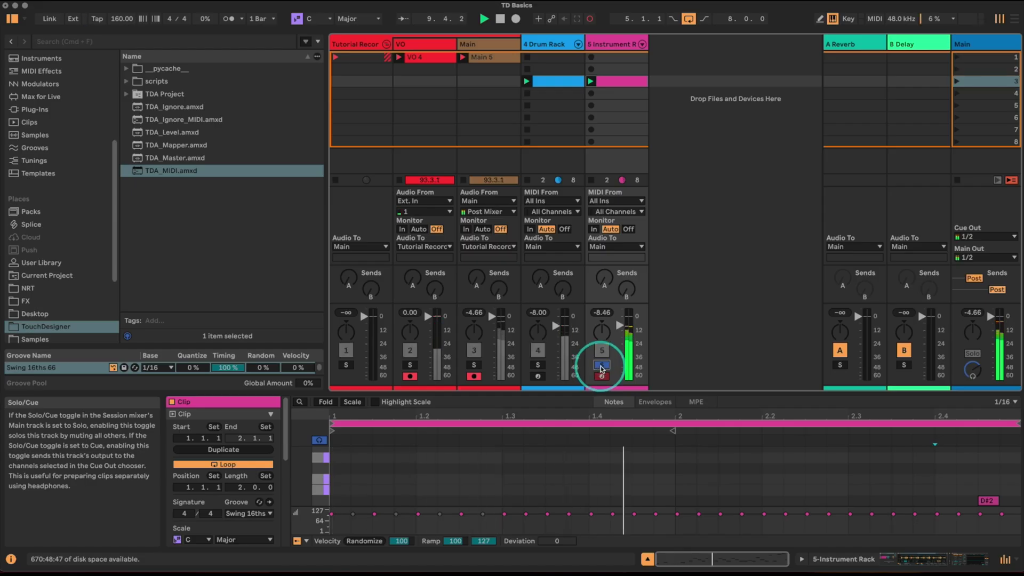
click(535, 365)
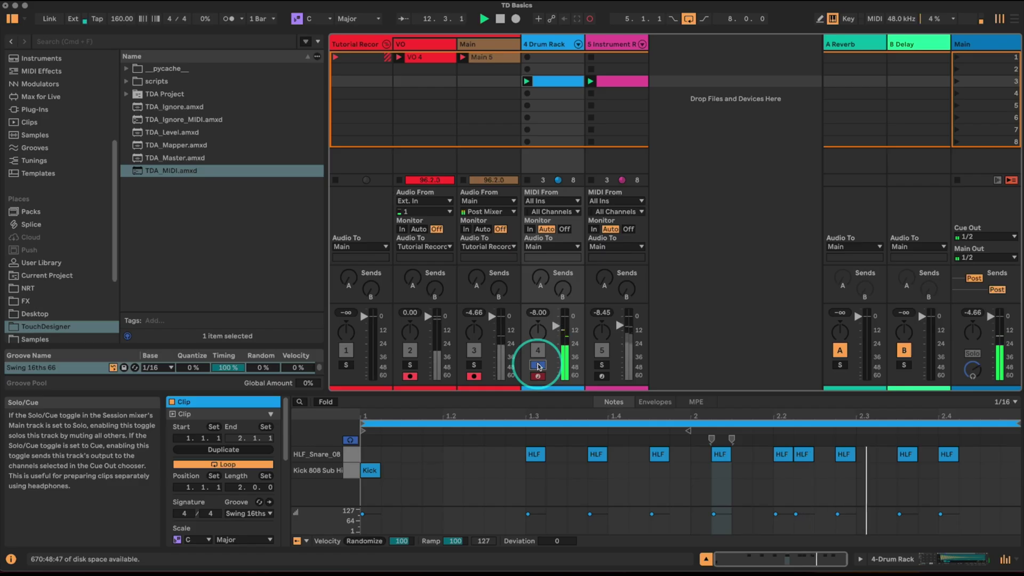
click(537, 365)
click(591, 180)
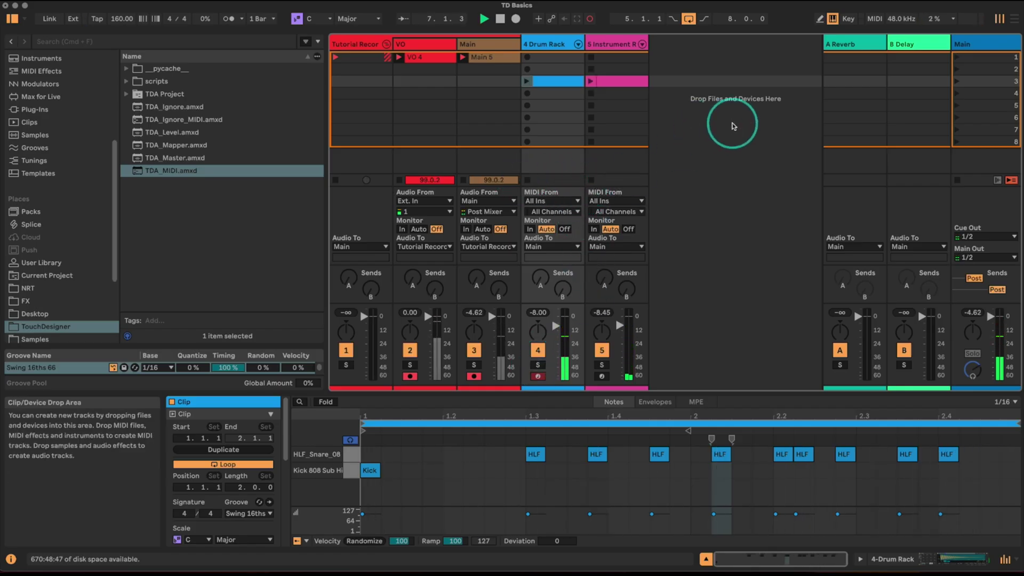
click(732, 126)
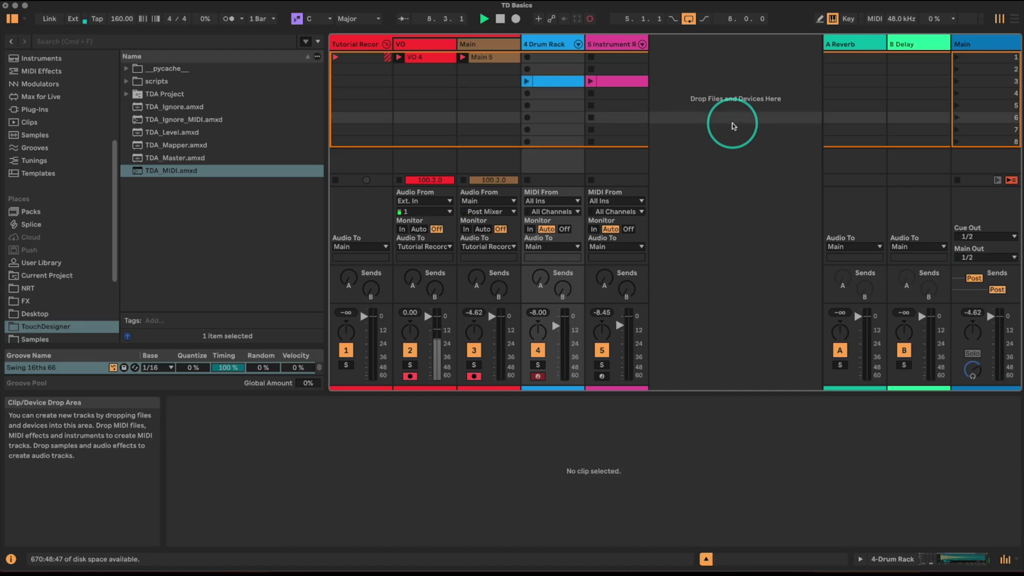
click(741, 86)
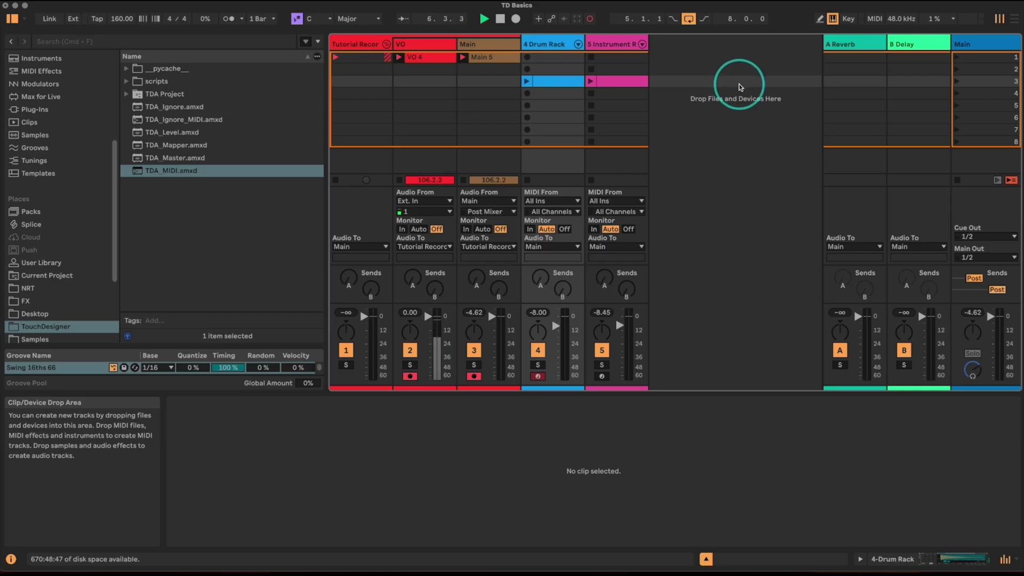
Step: Switch to Chrome and read the TDAbleton guide's installation and Ableton Live setup instructions
key(super+Tab)
key(super+Tab)
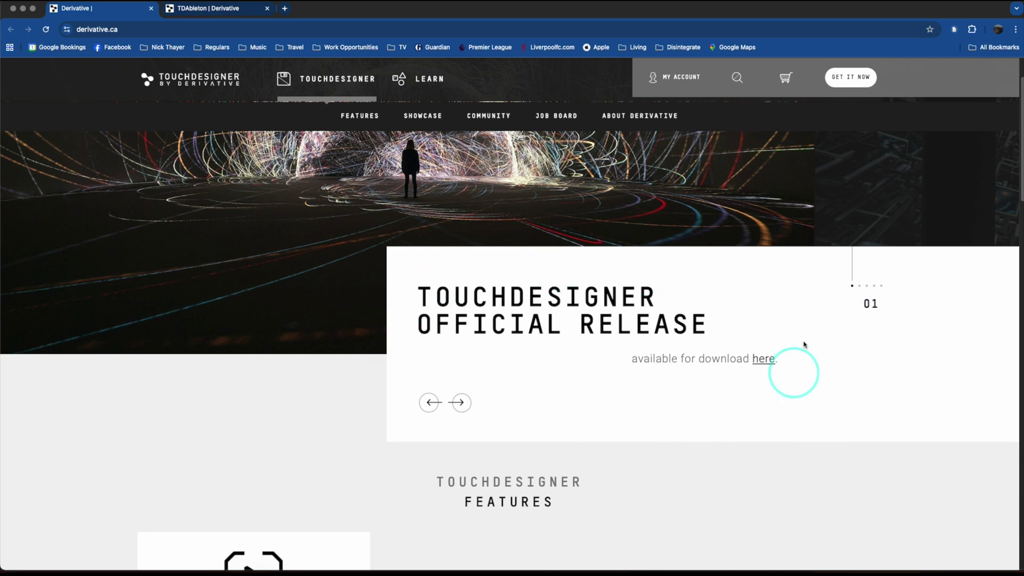
click(207, 10)
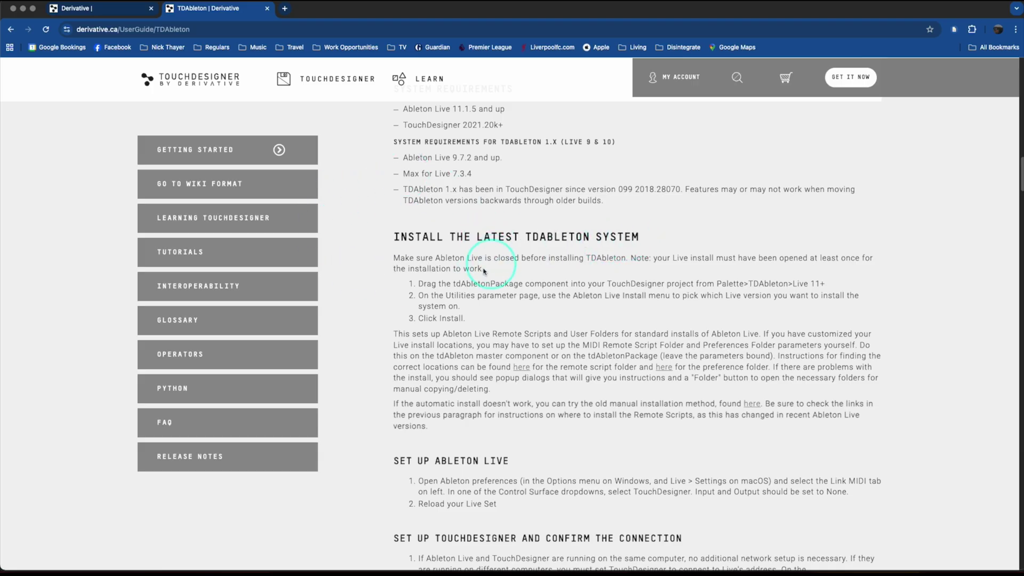
scroll(501, 393, down, 1)
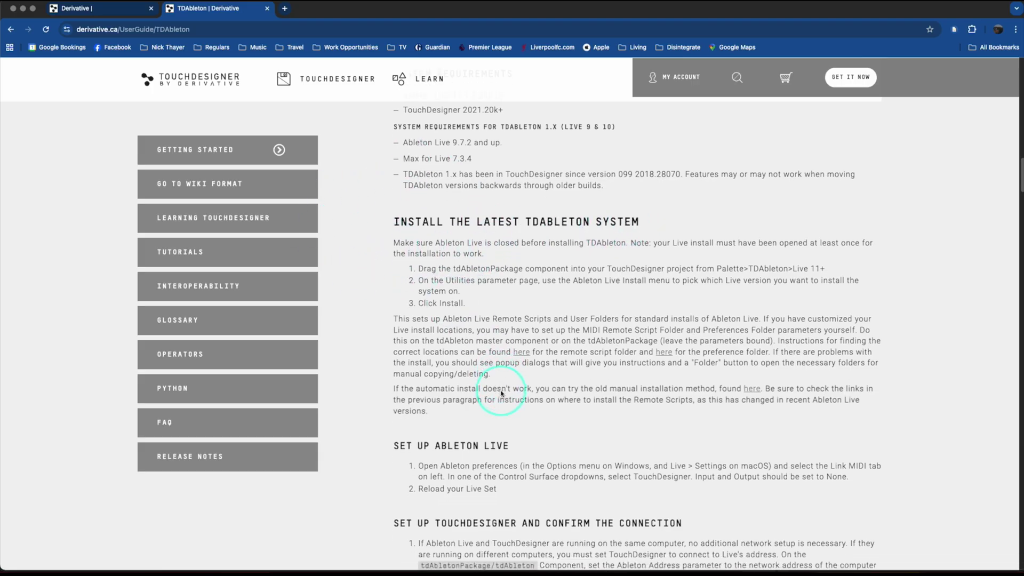
scroll(502, 394, down, 1)
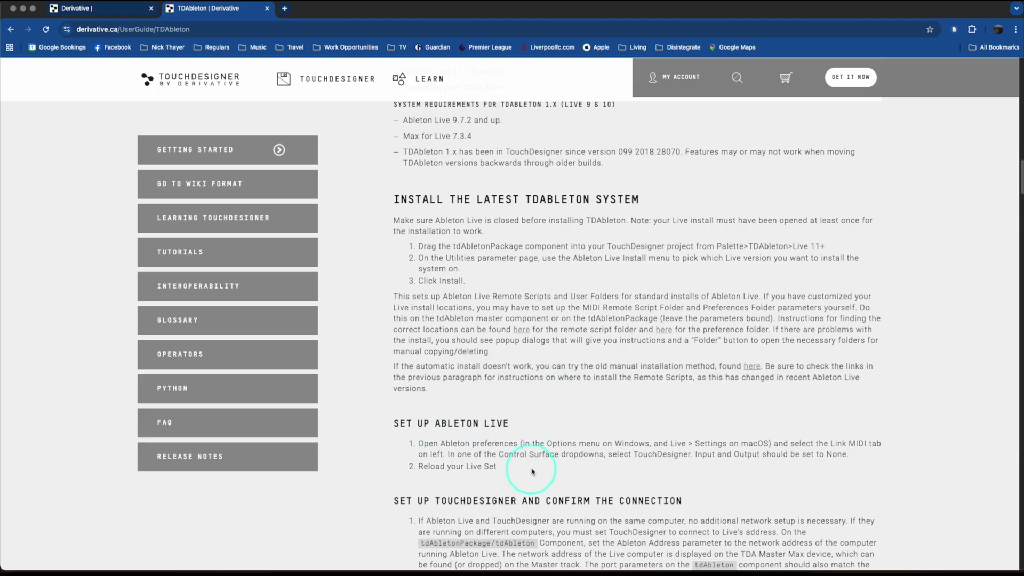
scroll(556, 411, up, 1)
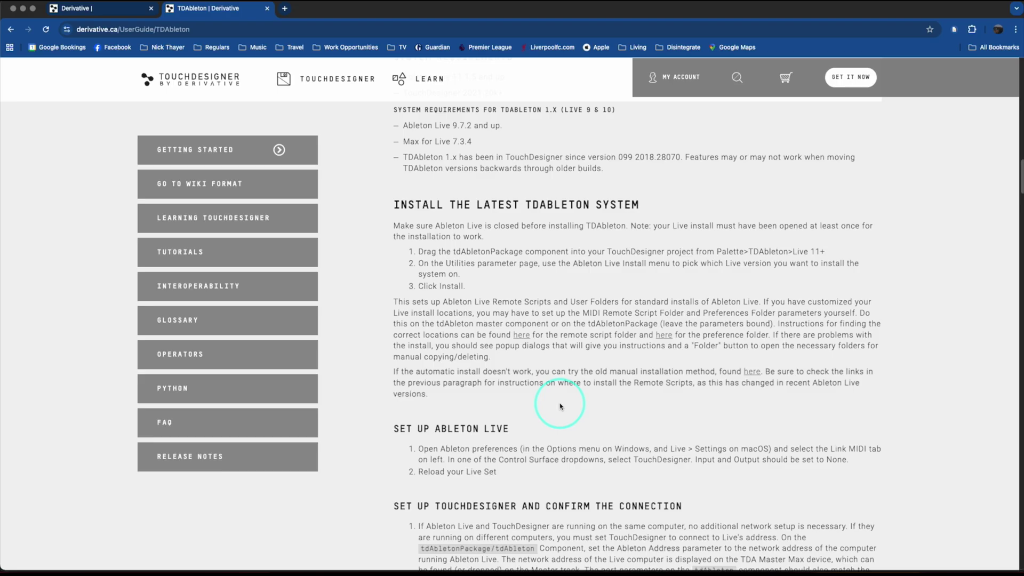
Step: Switch to the empty TouchDesigner project
key(super+Tab)
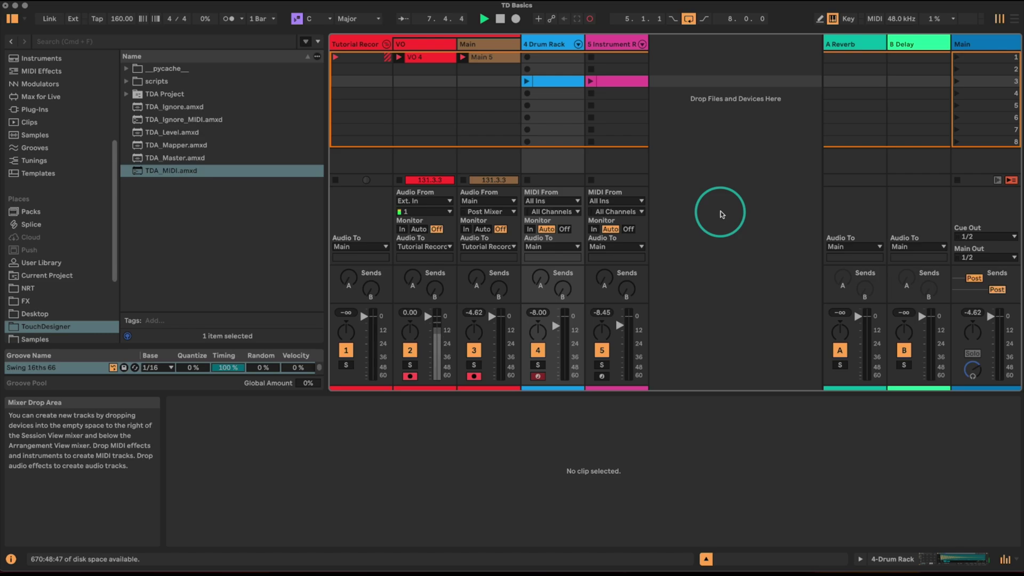
key(super+Tab)
key(super+Tab)
key(super+Tab)
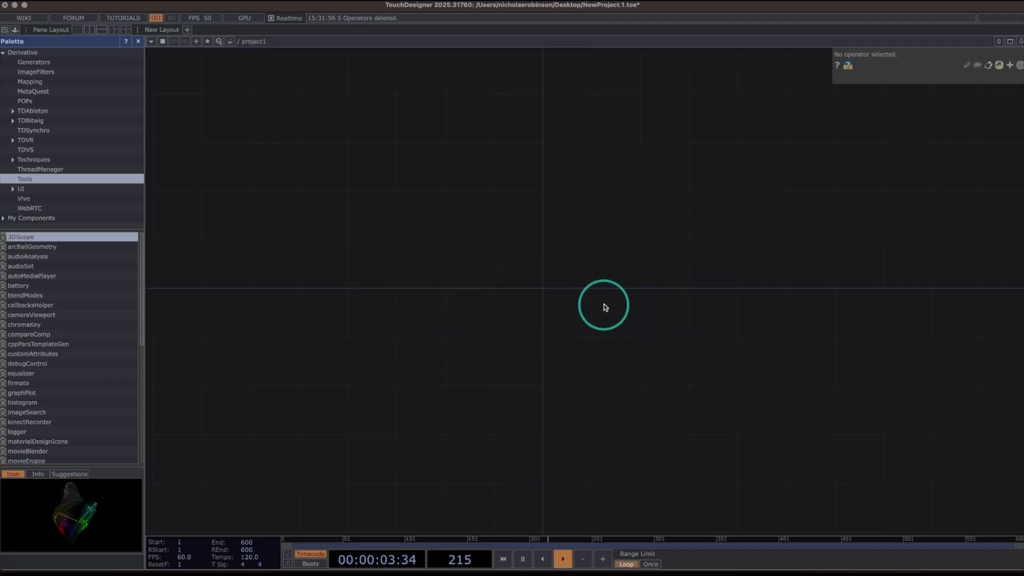
key(super+Tab)
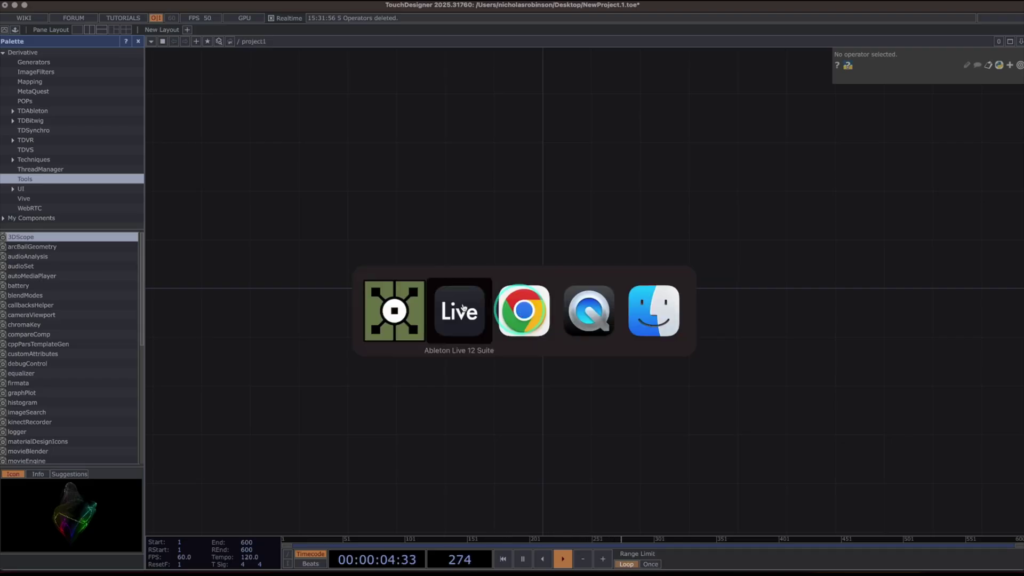
click(391, 313)
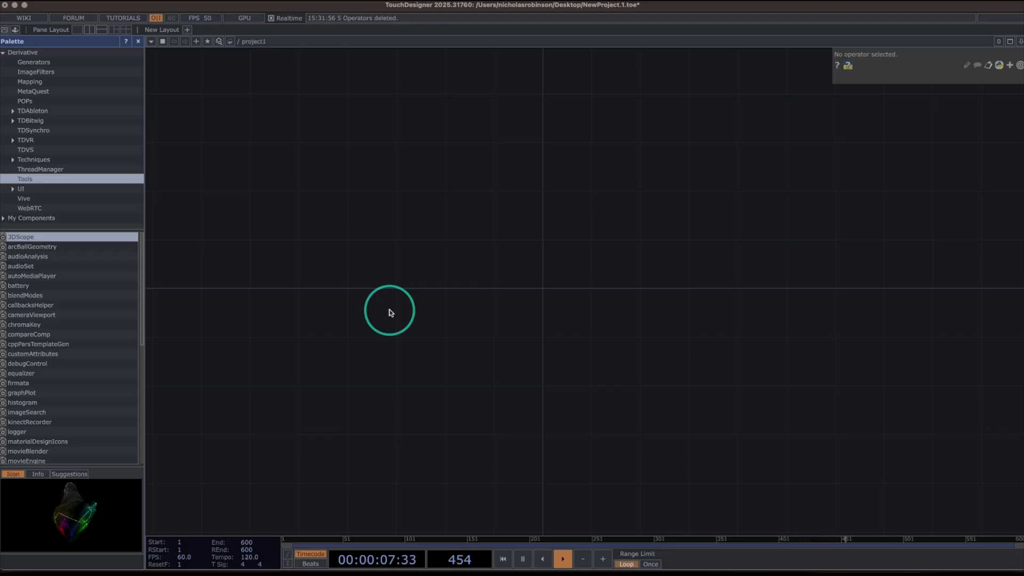
Step: Add a Rectangle TOP to the empty project network
right_click(380, 249)
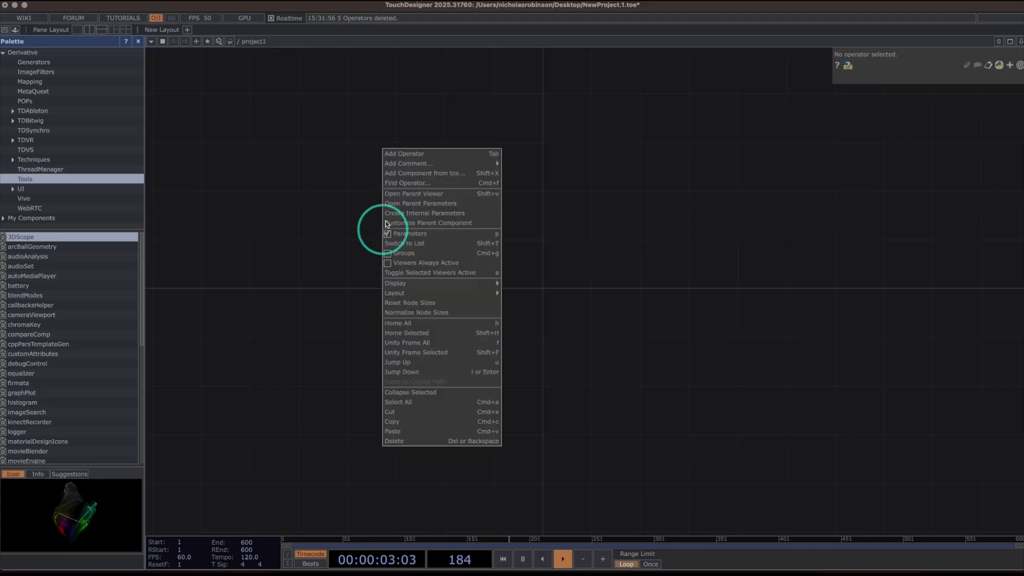
click(405, 155)
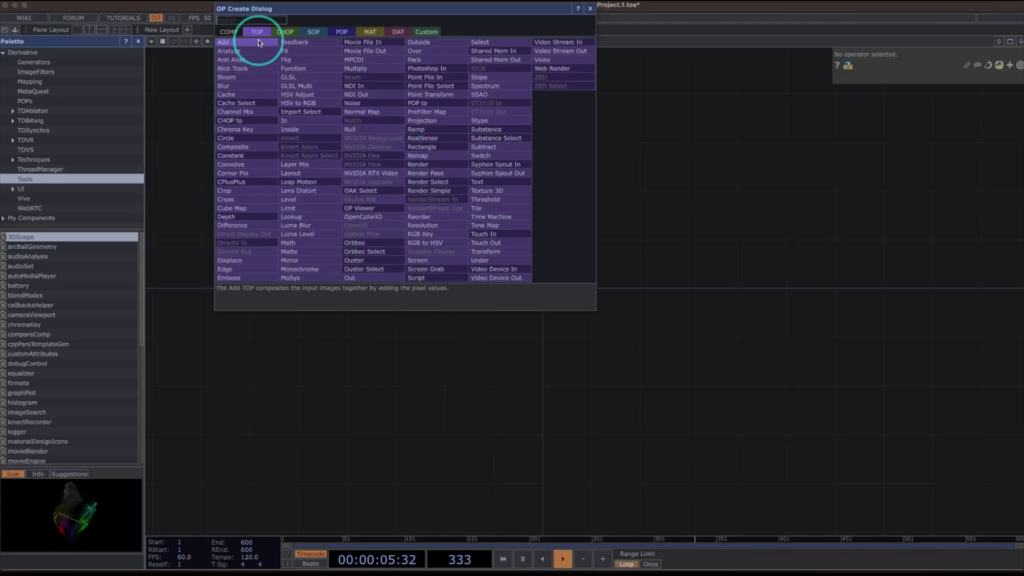
click(428, 147)
click(410, 285)
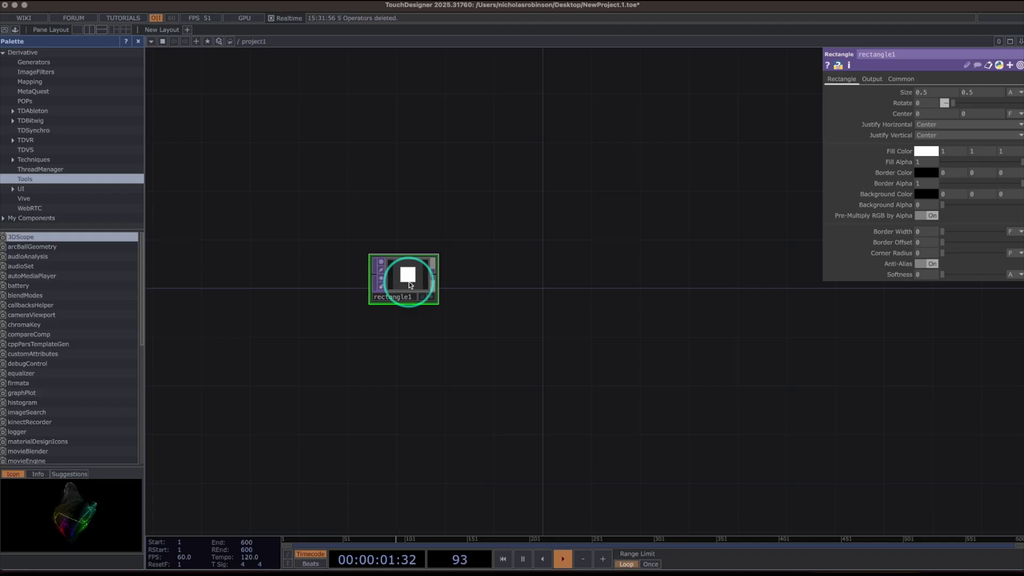
Step: Set the Rectangle TOP's resolution to 1280 by 1280
click(900, 79)
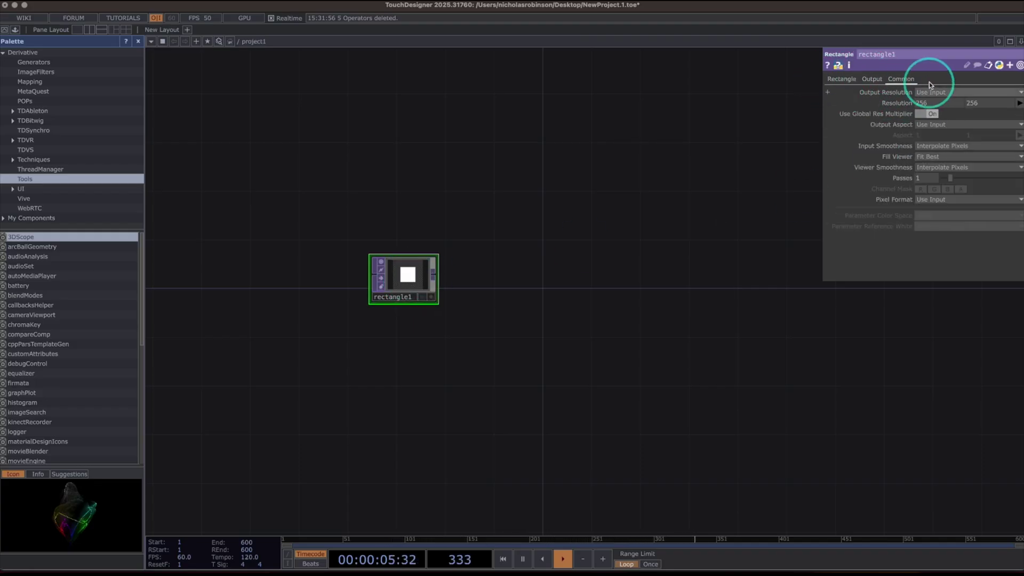
drag(937, 103, 942, 104)
text(1280)
key(Return)
click(981, 103)
text(1280)
key(Return)
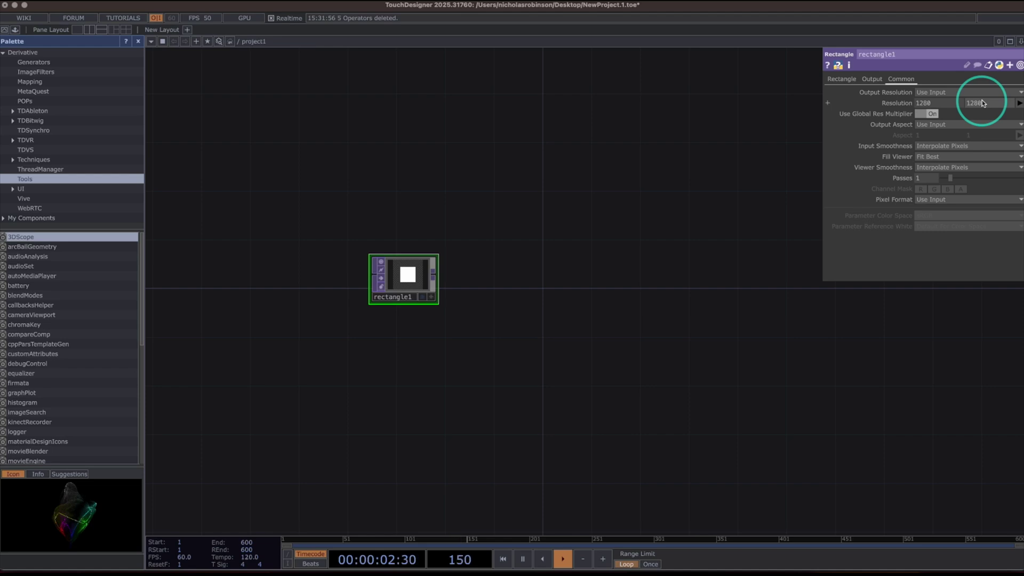
click(1019, 104)
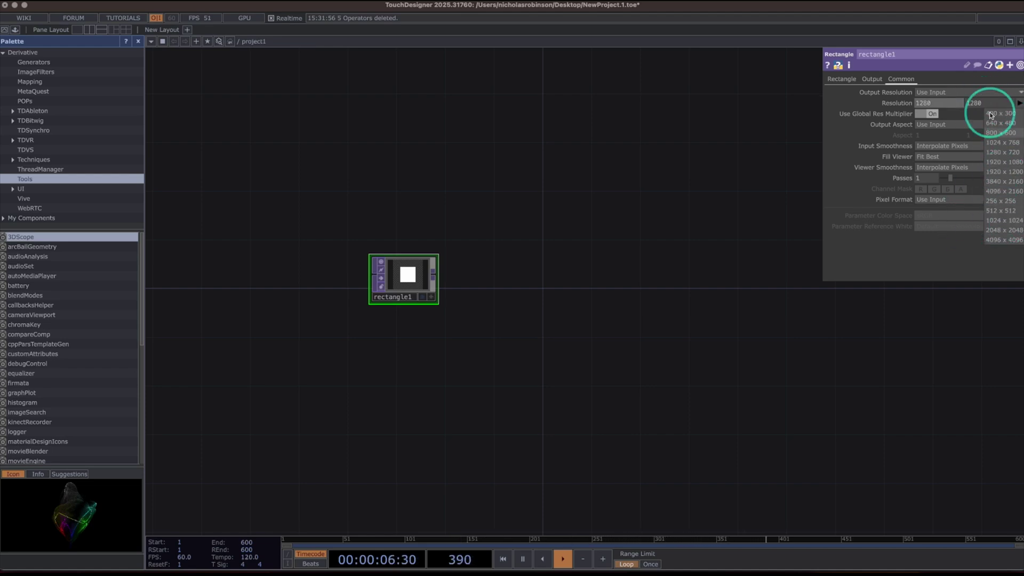
click(923, 257)
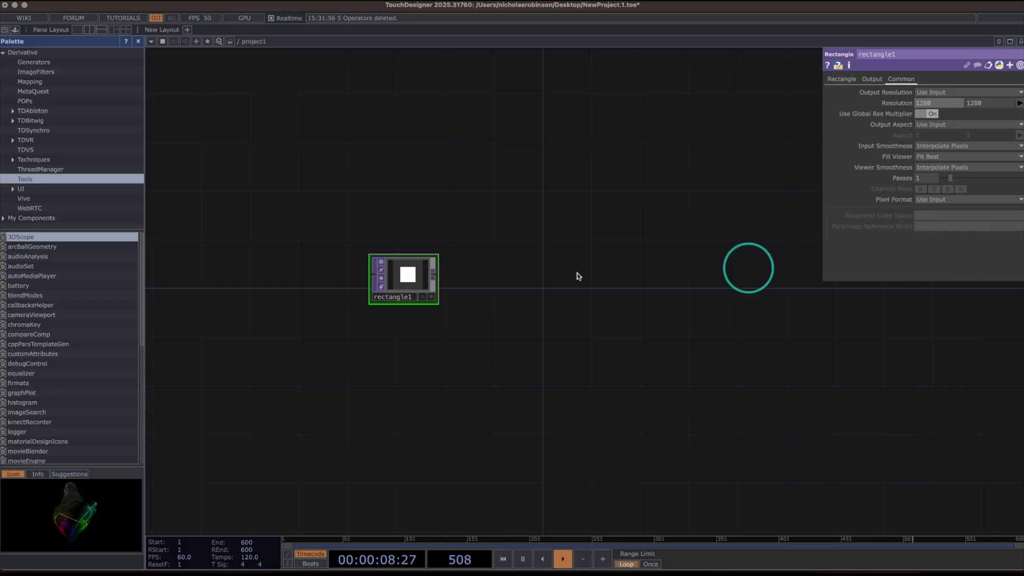
Step: Connect a Null TOP to the rectangle's output, display it in the network background, and space the two nodes further apart
right_click(433, 277)
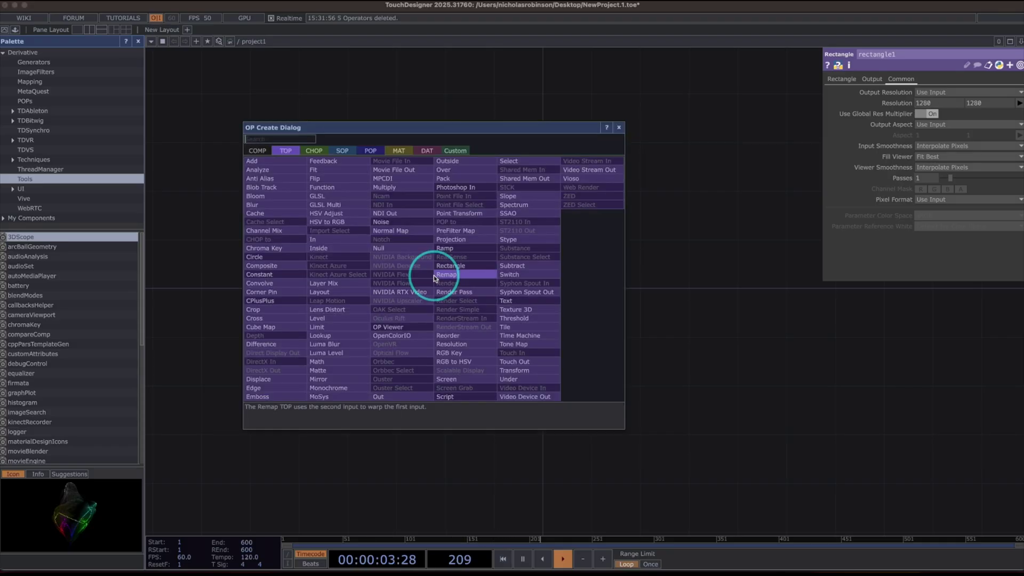
click(400, 247)
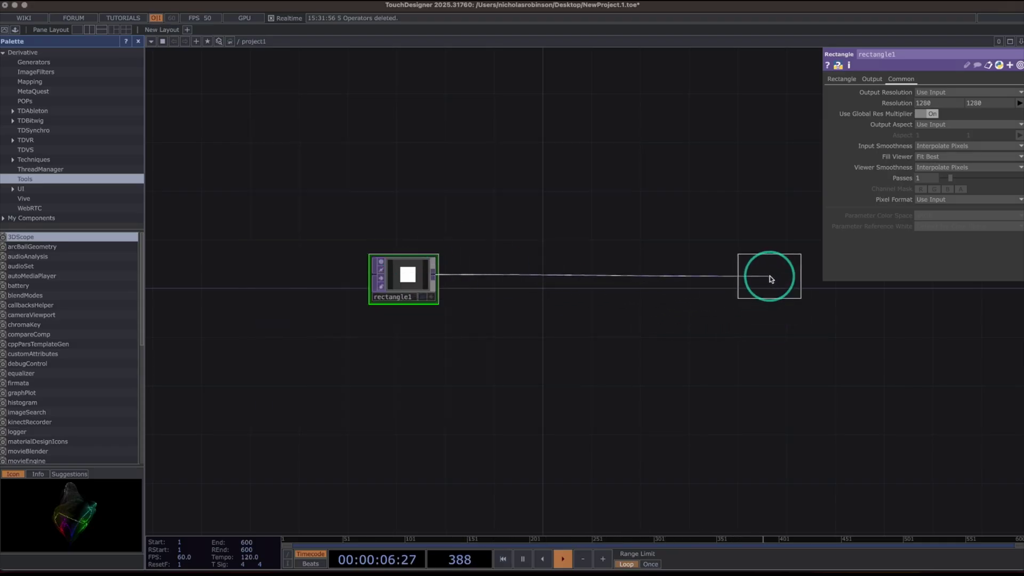
click(769, 278)
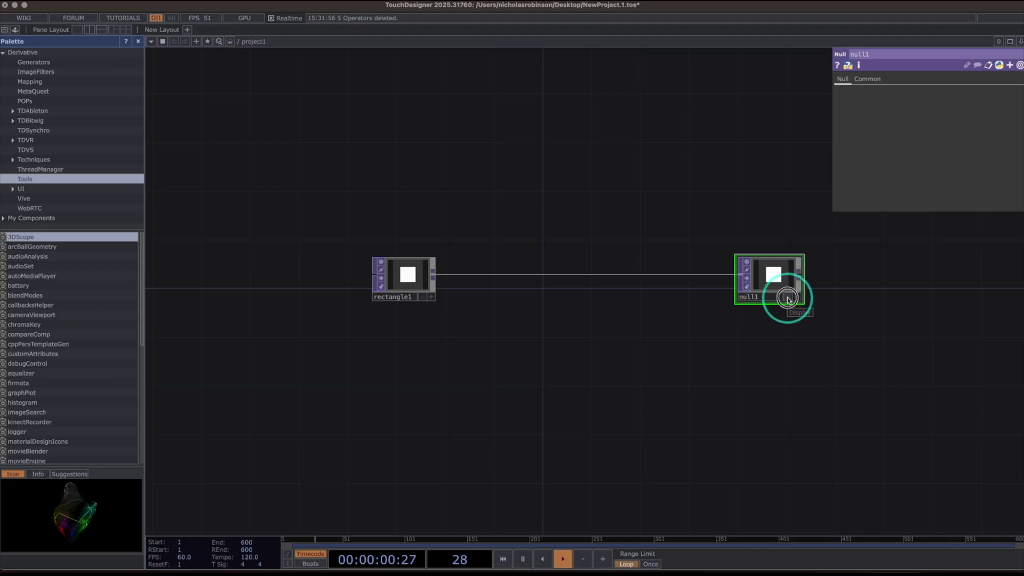
click(787, 296)
drag(402, 277, 263, 278)
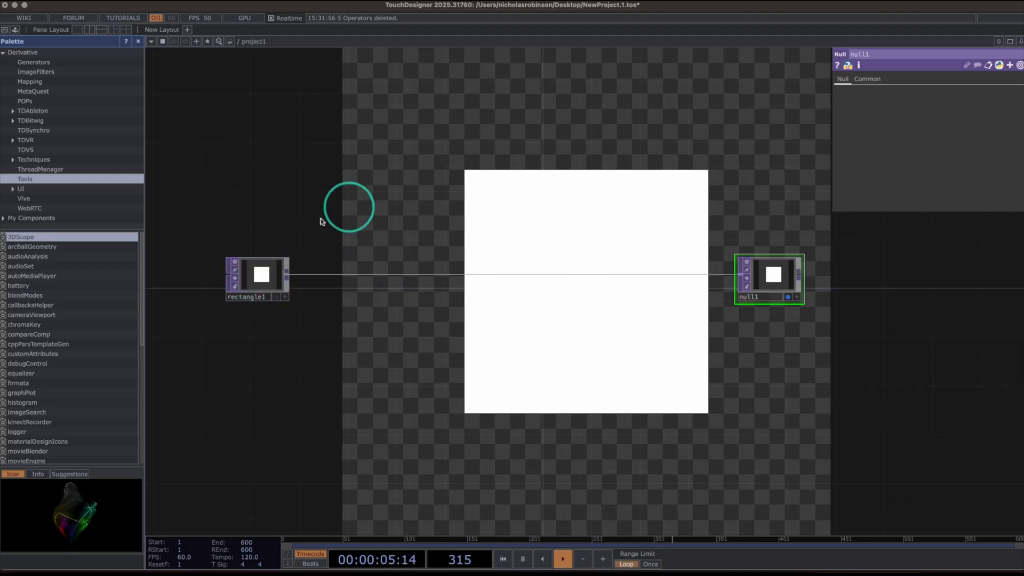
Step: Set the rectangle's fill alpha to 0
click(252, 275)
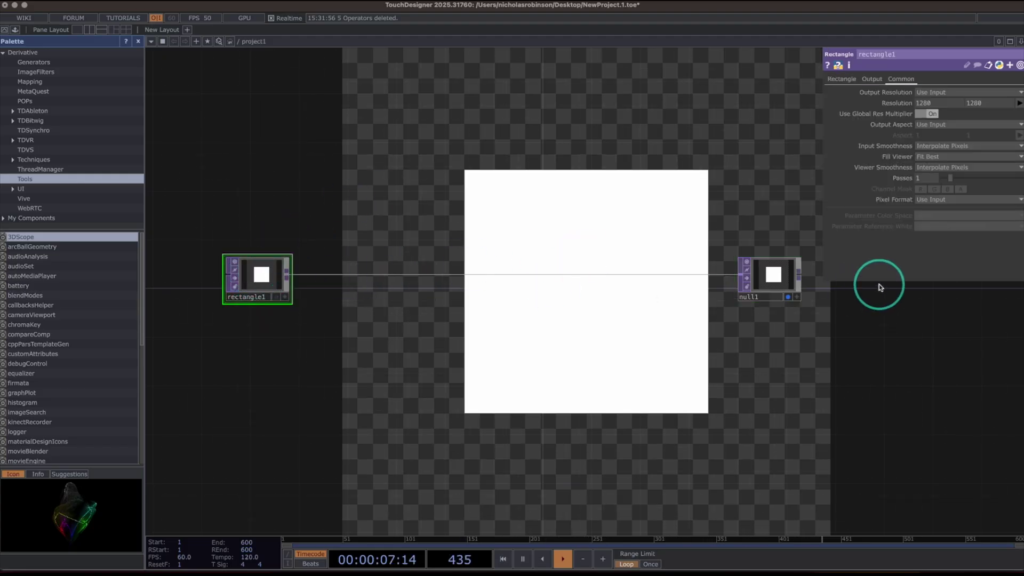
click(841, 80)
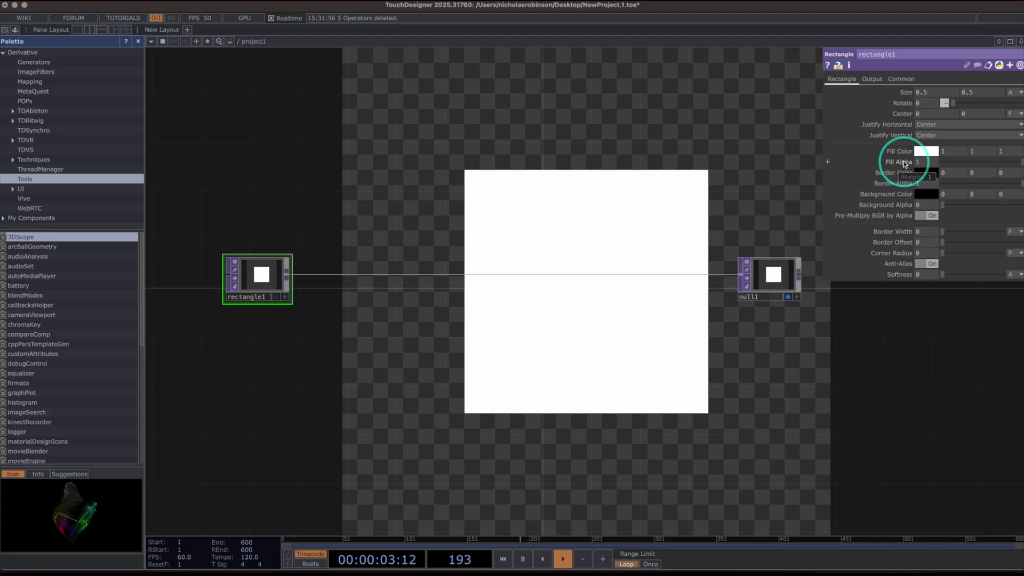
drag(909, 164, 939, 162)
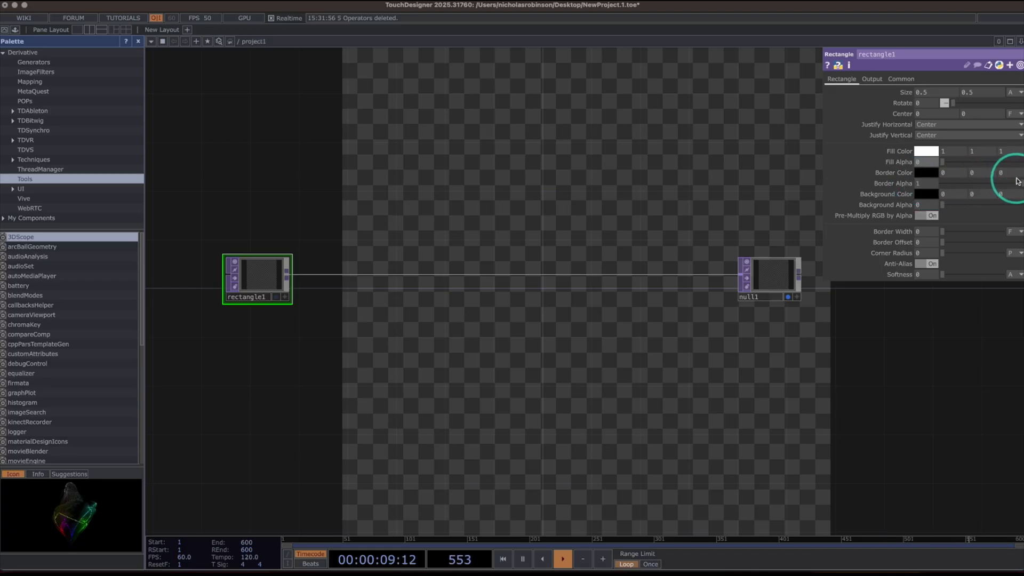
Step: Make the rectangle's border colour white and set its border width to about 0.0427
click(923, 175)
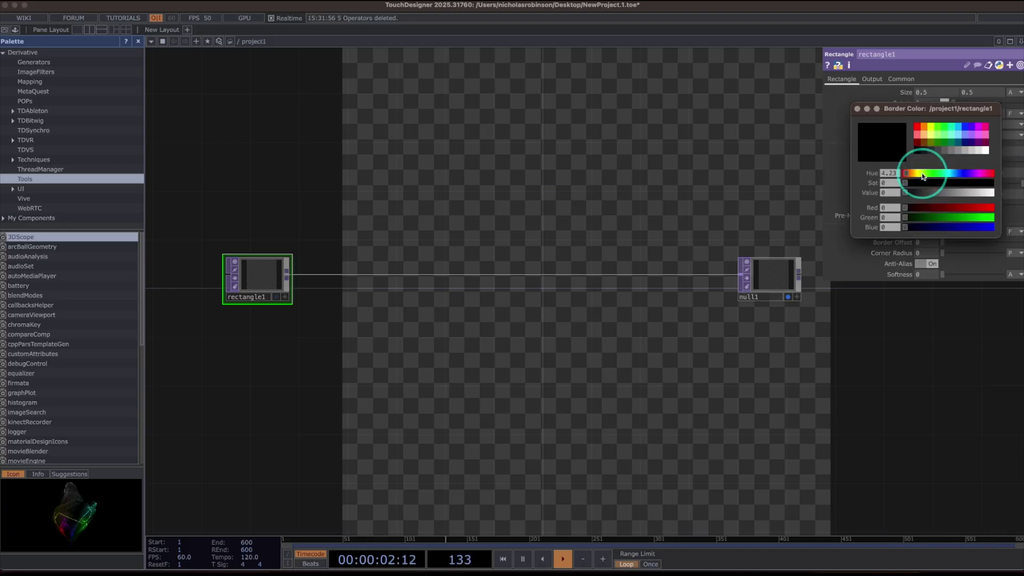
click(986, 151)
click(857, 109)
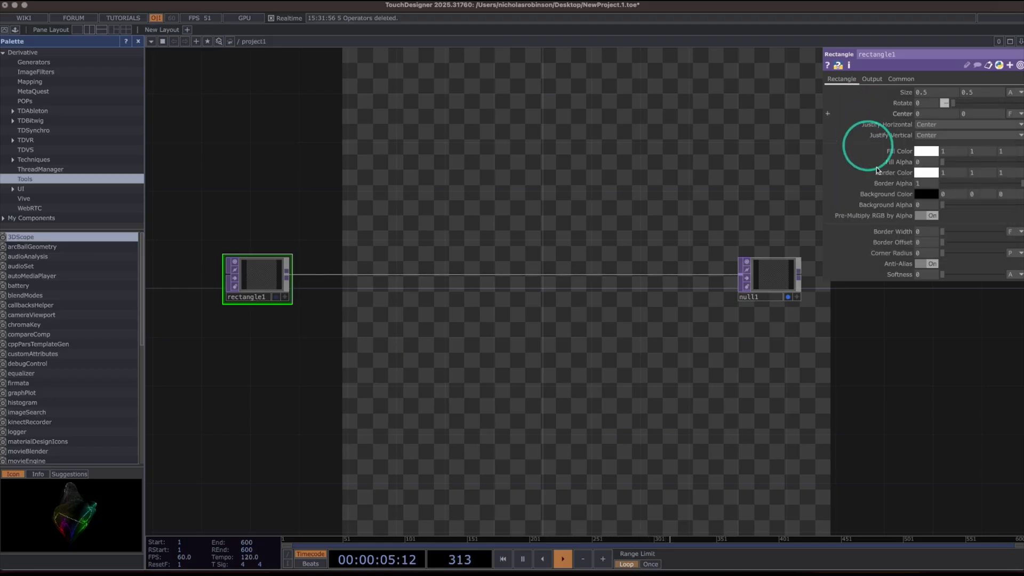
drag(934, 233, 969, 232)
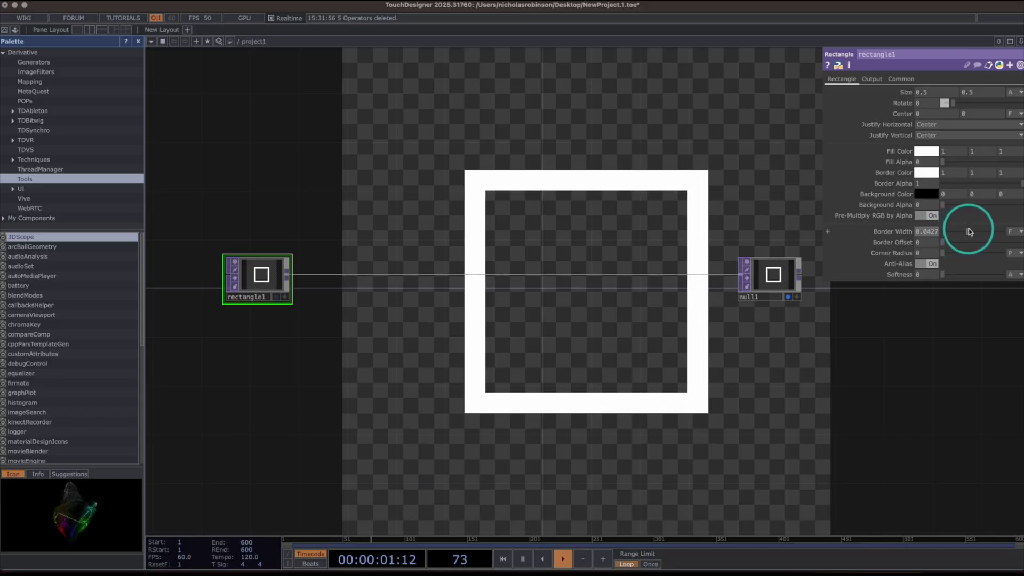
drag(647, 187, 568, 198)
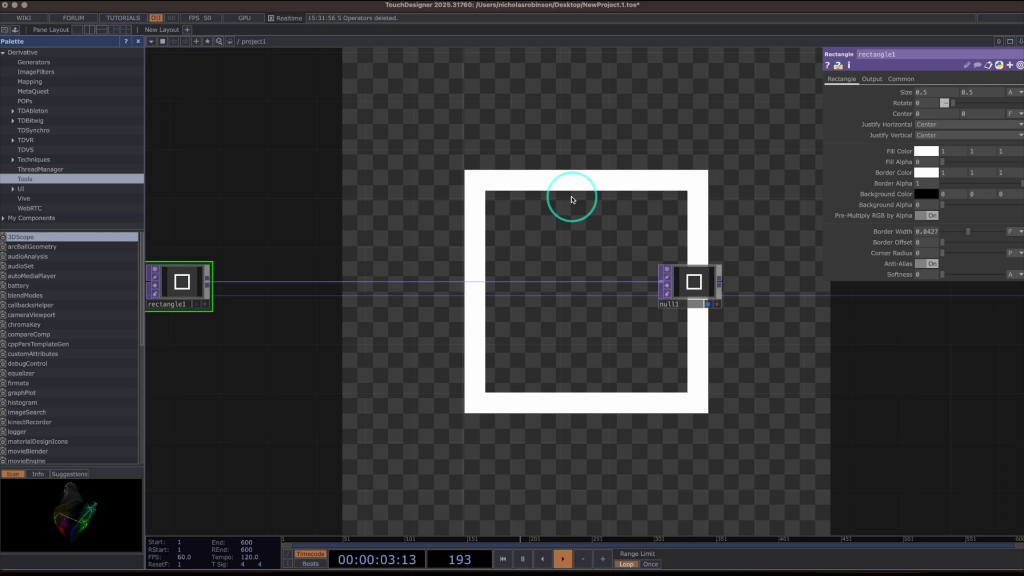
Step: Insert a Transform TOP between the rectangle and the null, and composite it over its black background colour with alpha 1
drag(698, 281, 767, 281)
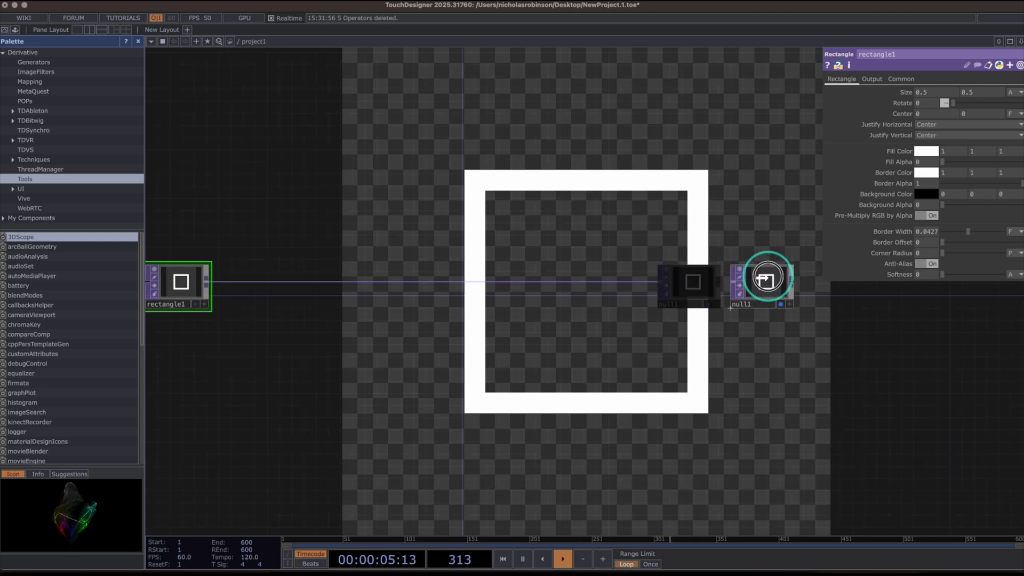
right_click(600, 283)
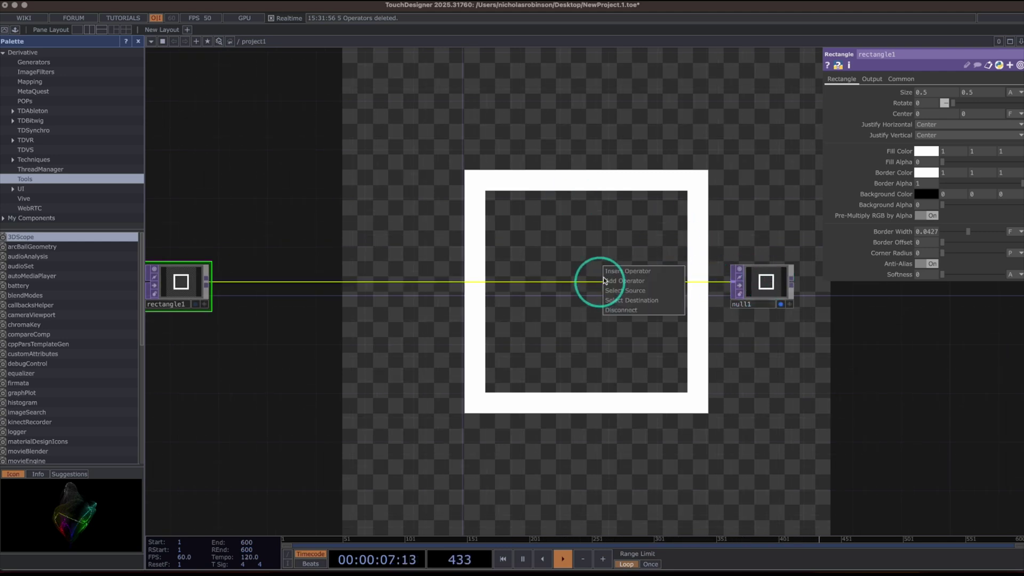
click(623, 273)
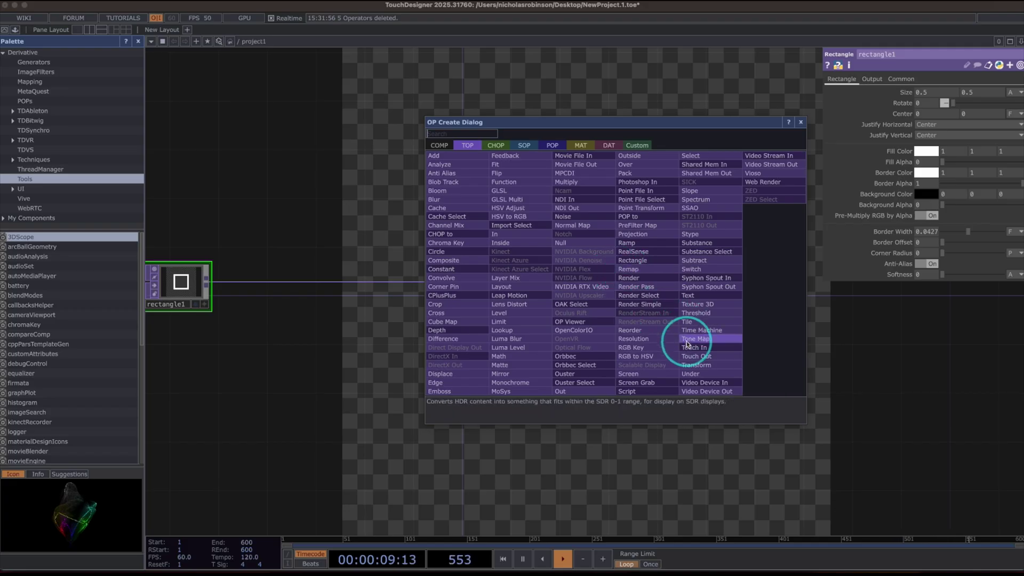
click(690, 364)
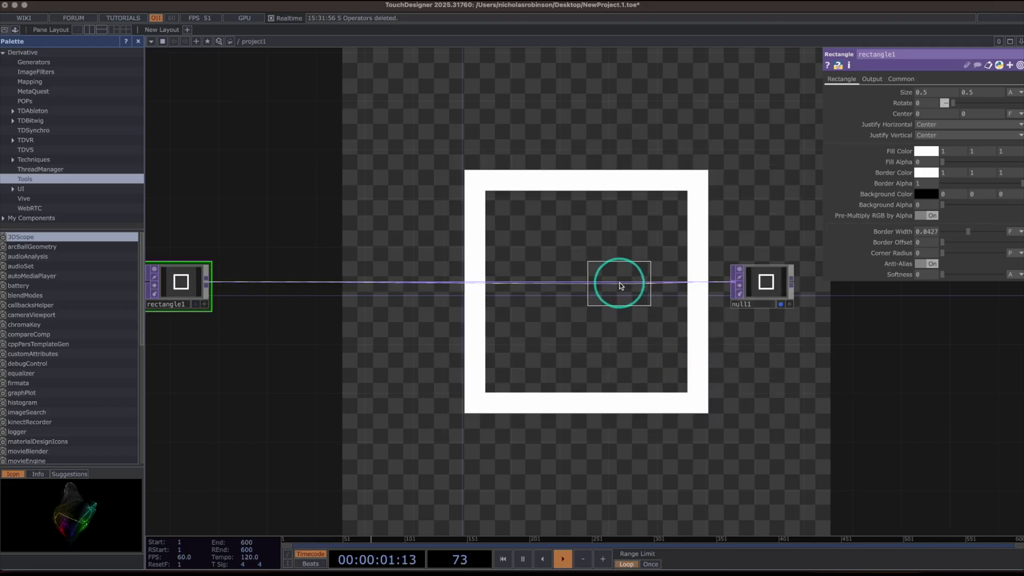
click(620, 281)
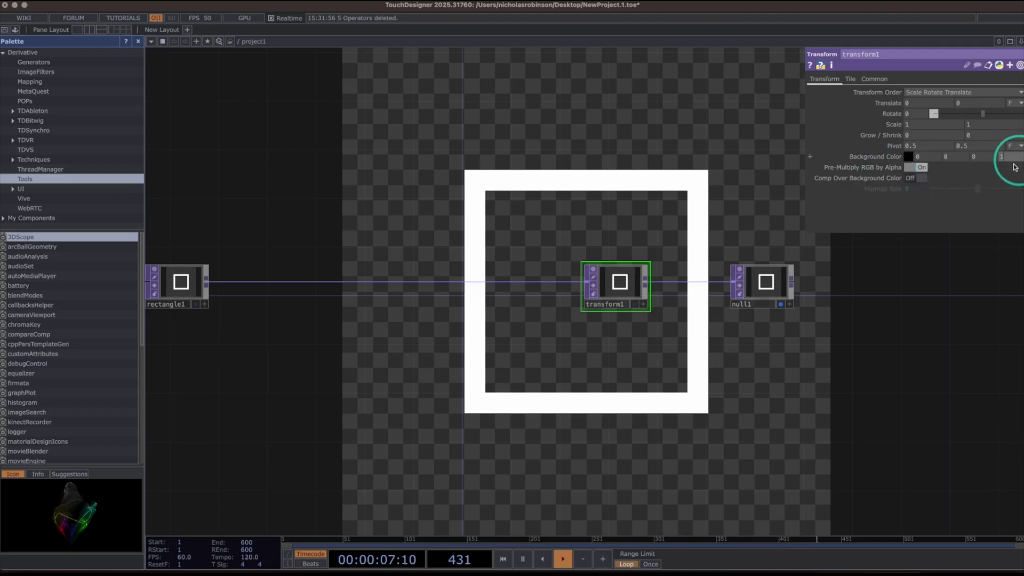
click(918, 178)
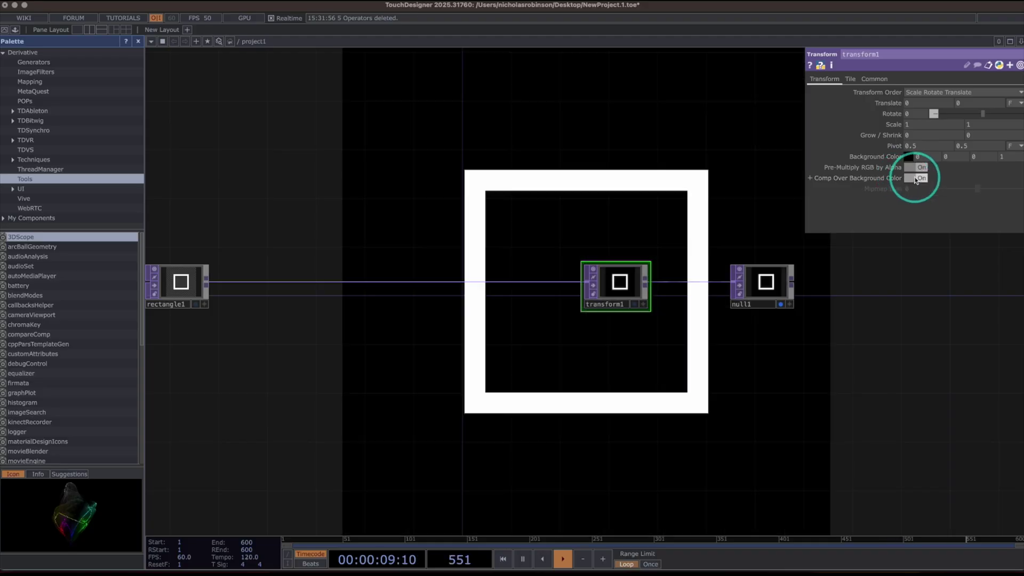
Step: Set the Rectangle TOP's border width to about 0.0371
scroll(572, 208, down, 1)
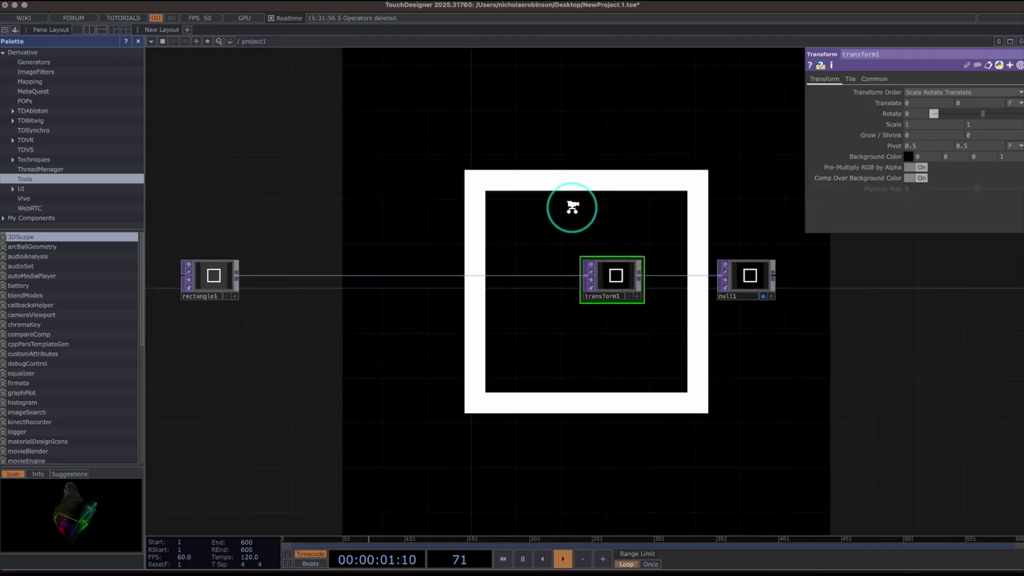
scroll(571, 207, down, 1)
scroll(477, 248, up, 2)
scroll(479, 252, down, 2)
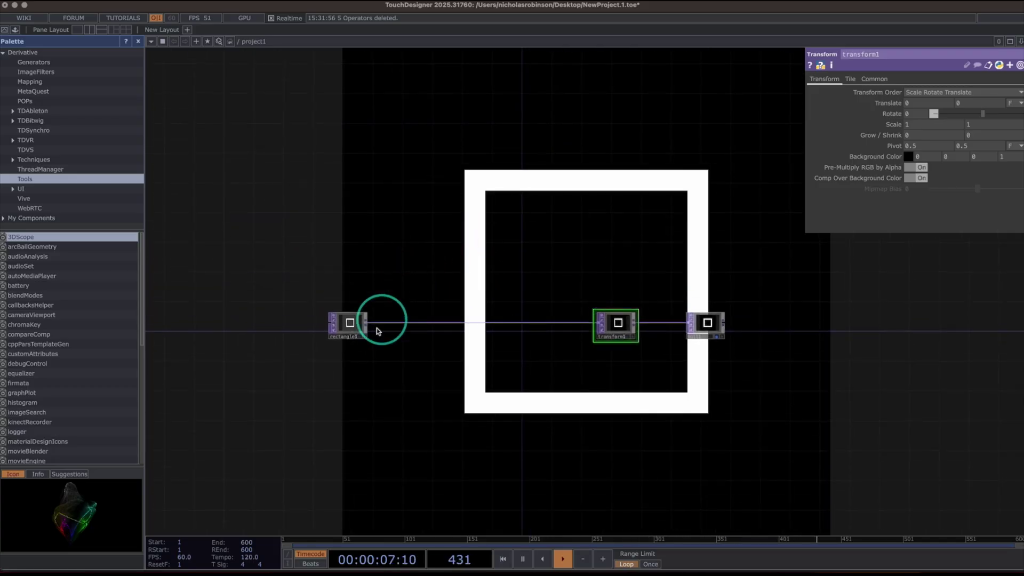
click(345, 331)
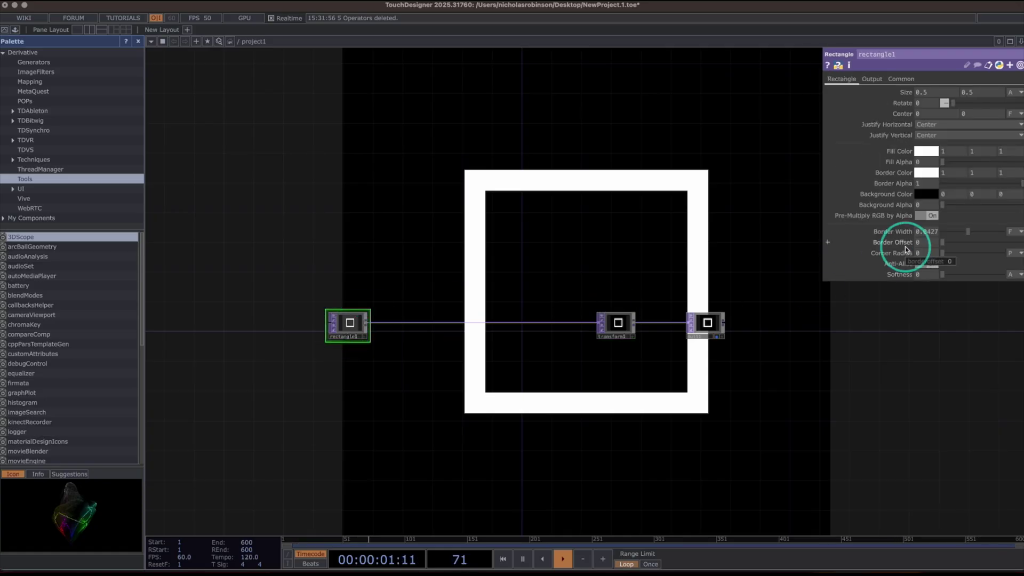
mouse_move(953, 103)
mouse_down()
mouse_move(977, 104)
mouse_move(944, 102)
mouse_up()
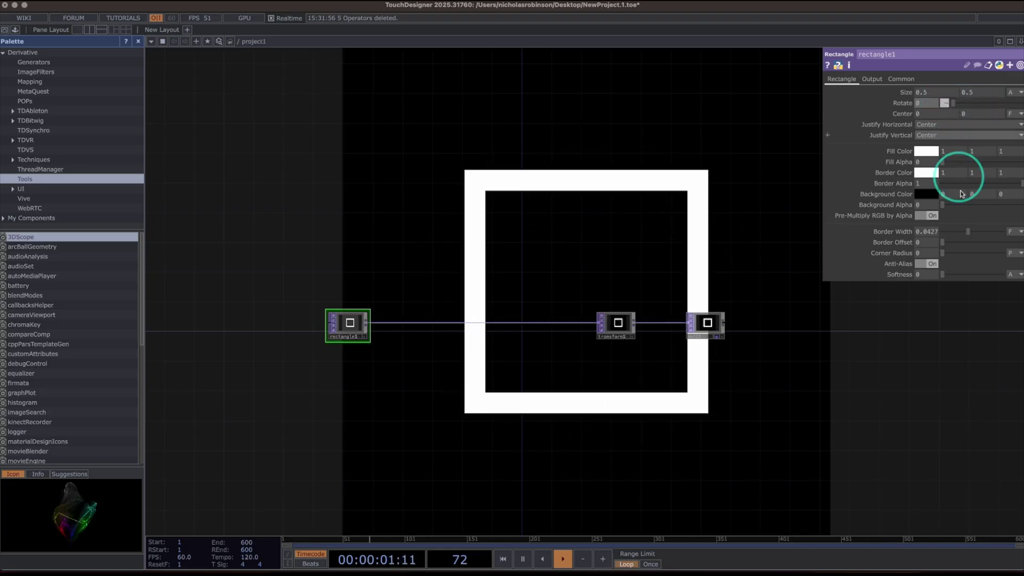
mouse_move(958, 229)
mouse_down()
mouse_move(976, 226)
mouse_move(967, 230)
mouse_up()
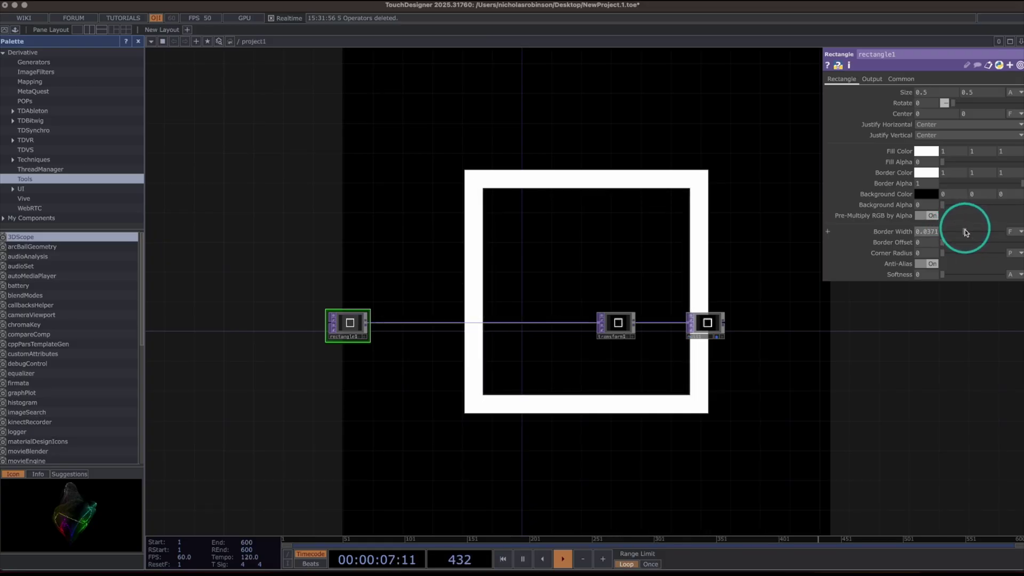
mouse_move(944, 276)
mouse_down()
mouse_move(1006, 272)
mouse_move(932, 272)
mouse_move(1018, 273)
mouse_move(943, 277)
mouse_up()
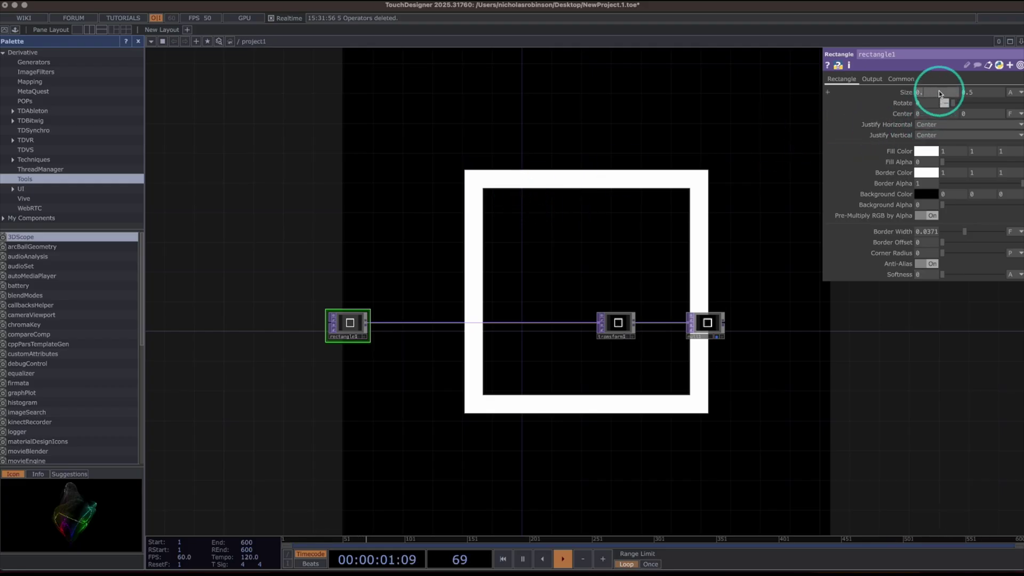
Step: Set the rectangle's horizontal size to 0.7
drag(940, 93, 939, 94)
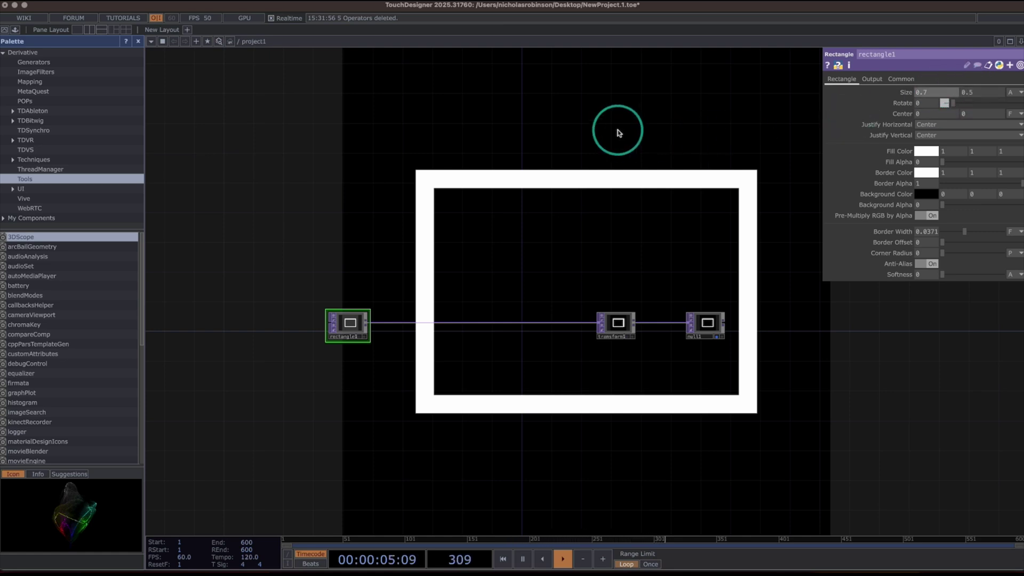
drag(617, 129, 475, 142)
scroll(486, 151, down, 3)
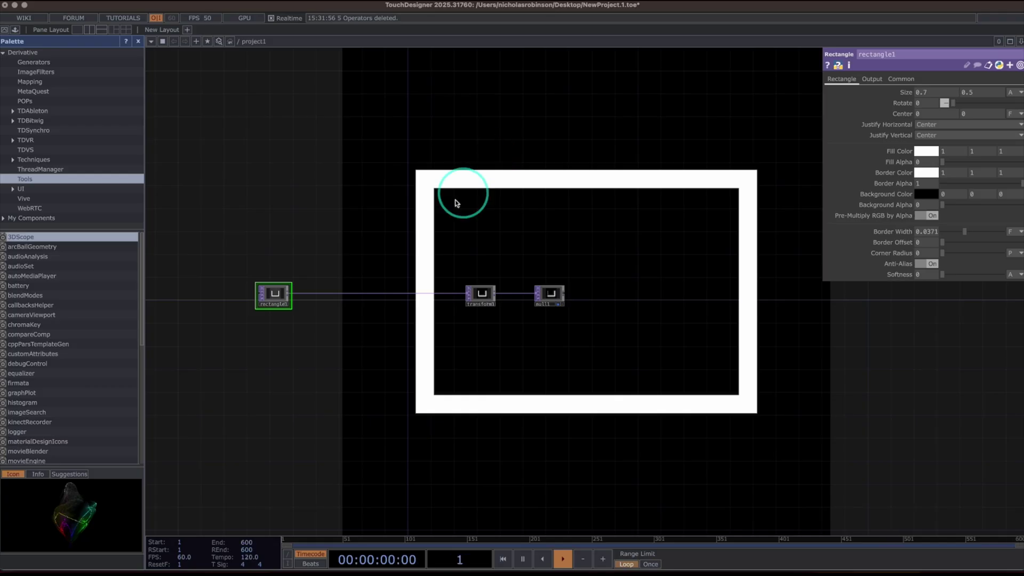
drag(954, 281, 812, 281)
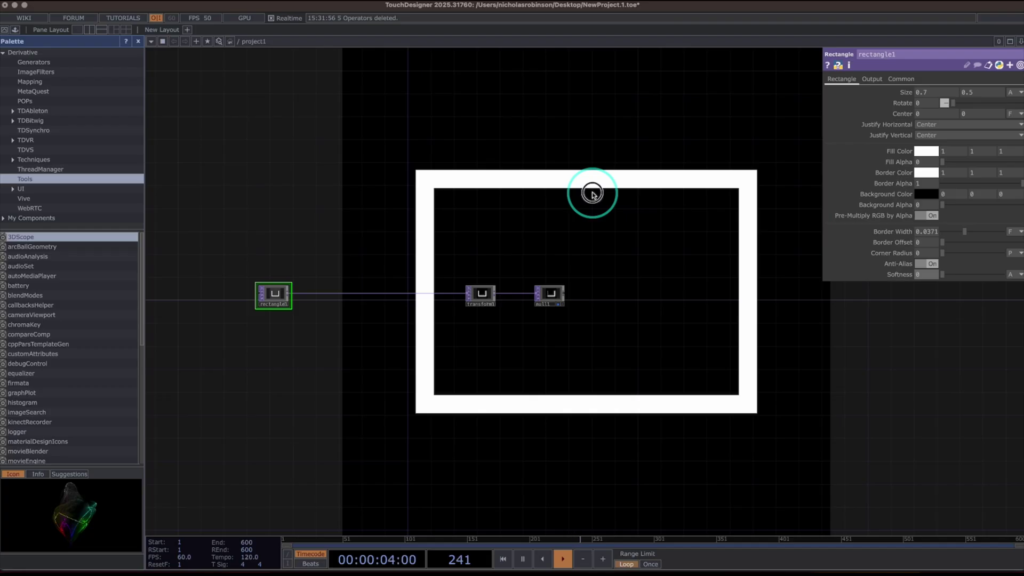
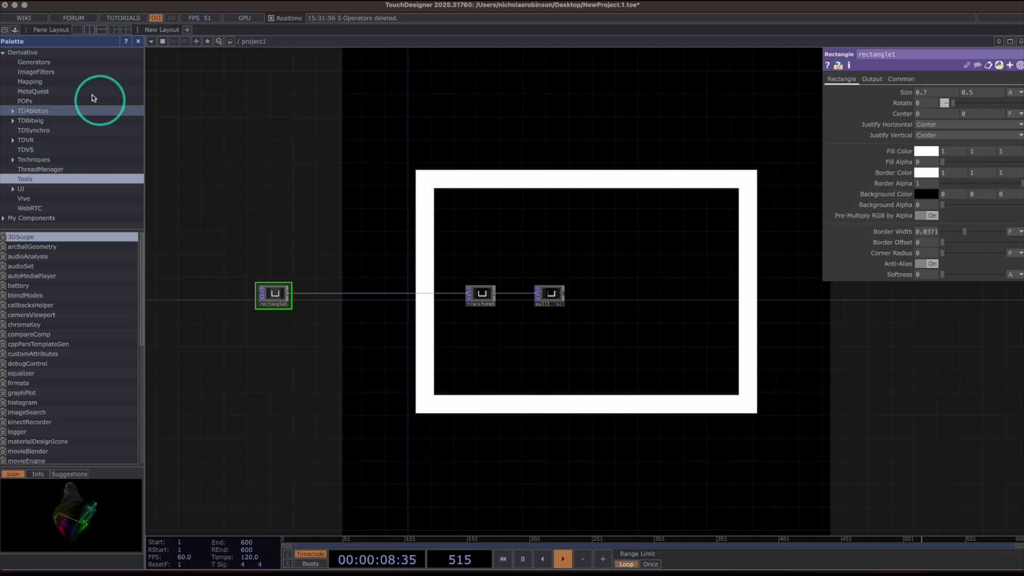
Step: Close and reopen the palette, and show the TDAbleton components for Live 11+
click(138, 41)
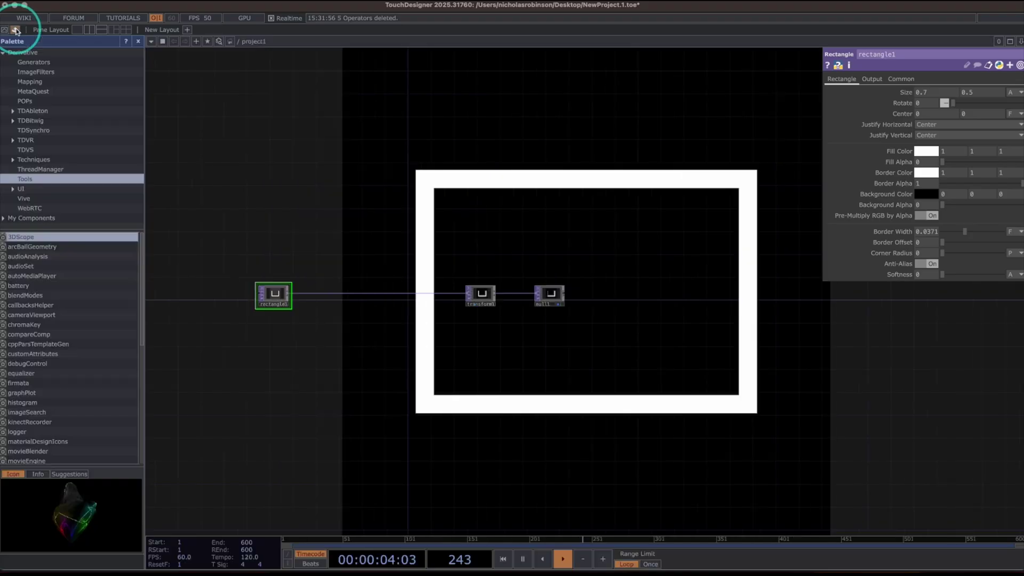
click(15, 31)
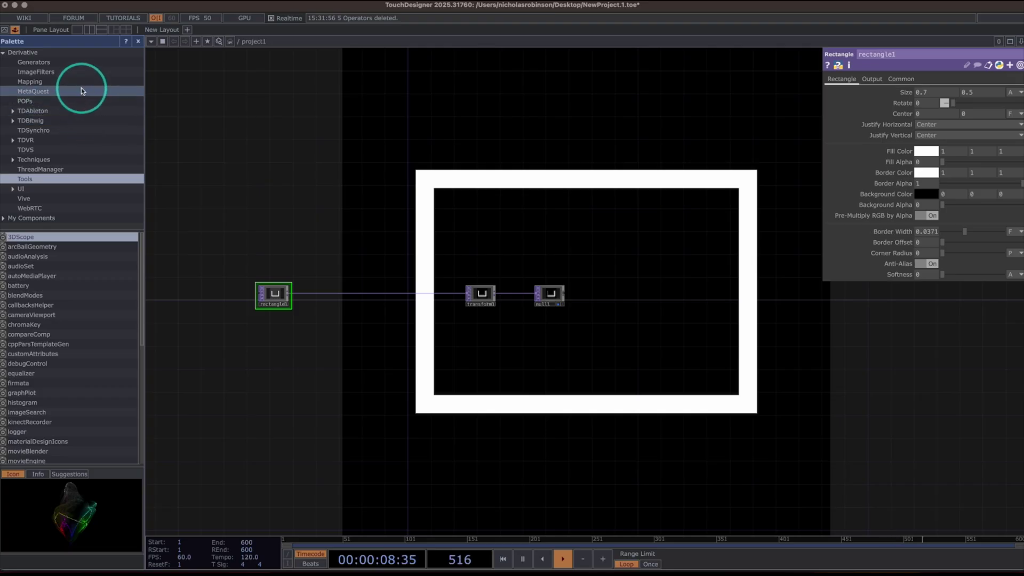
click(79, 113)
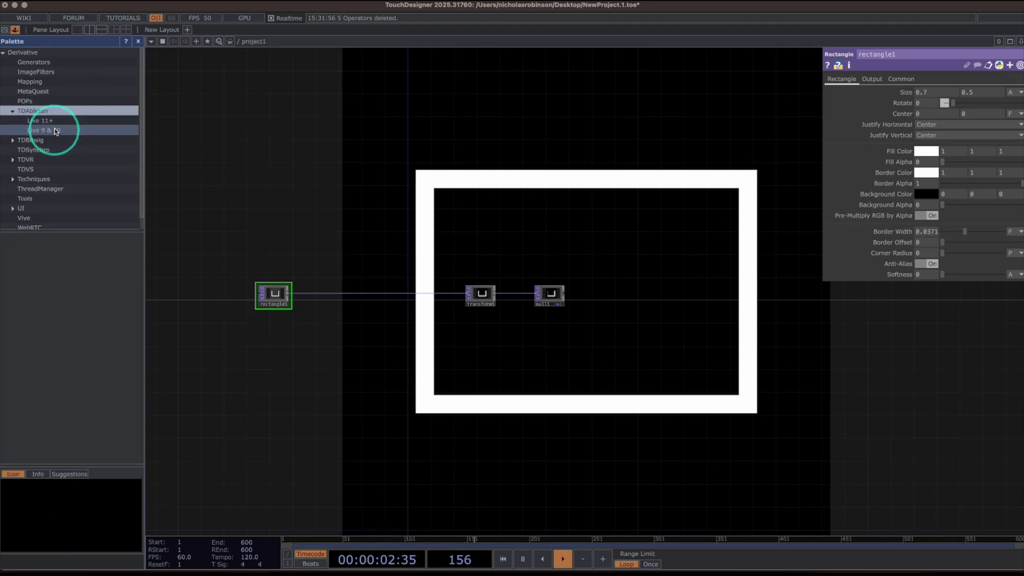
click(58, 122)
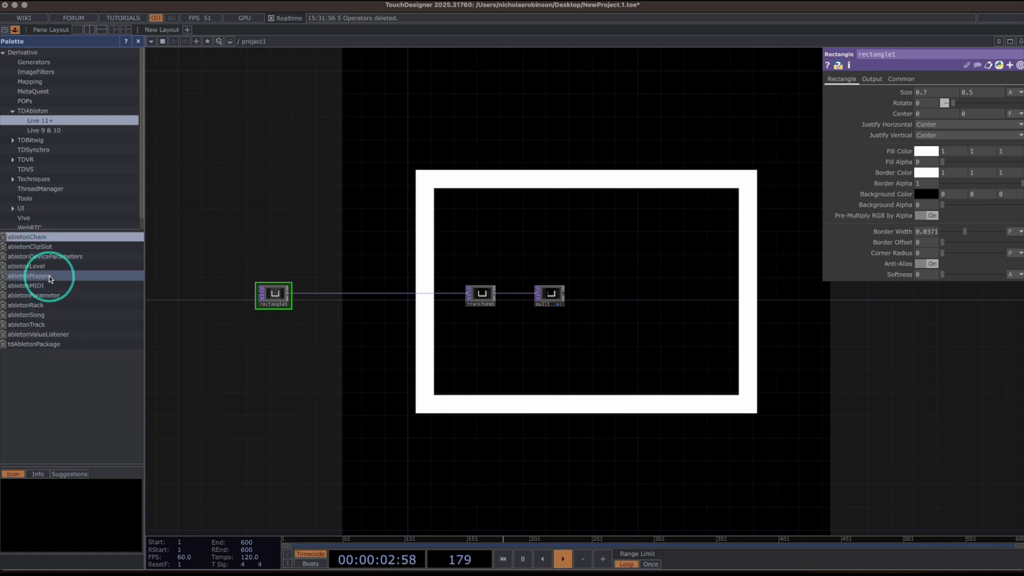
Step: Add the tdAbletonPackage component to the network above the rectangle node and dismiss its version mismatch notice
right_click(255, 223)
mouse_move(280, 139)
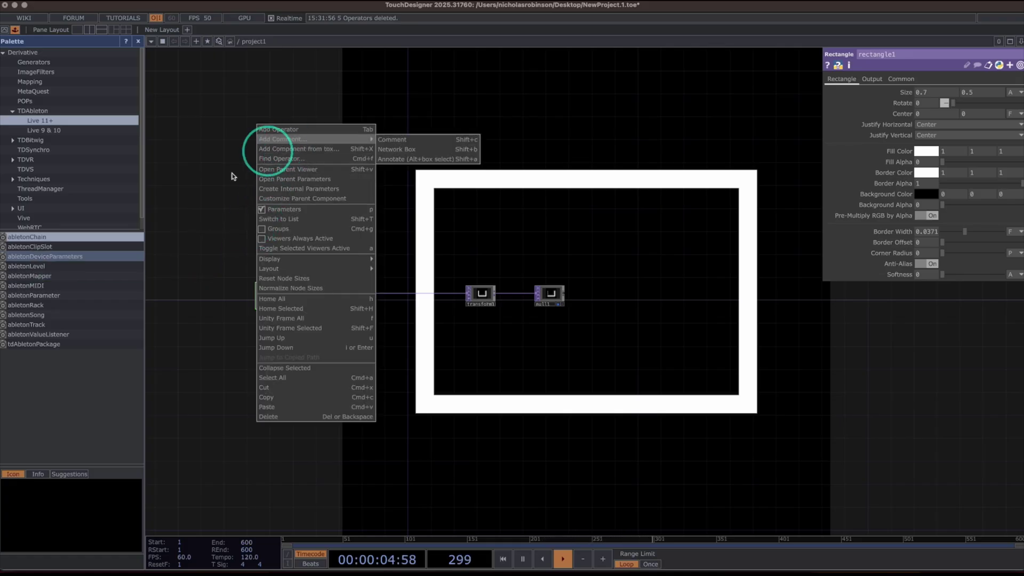
click(92, 373)
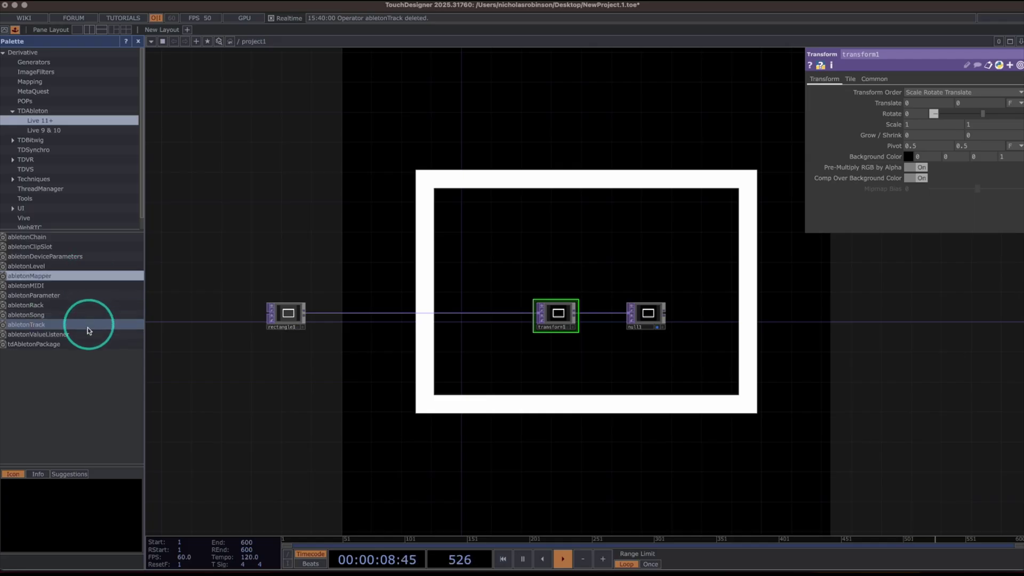
drag(67, 344, 233, 216)
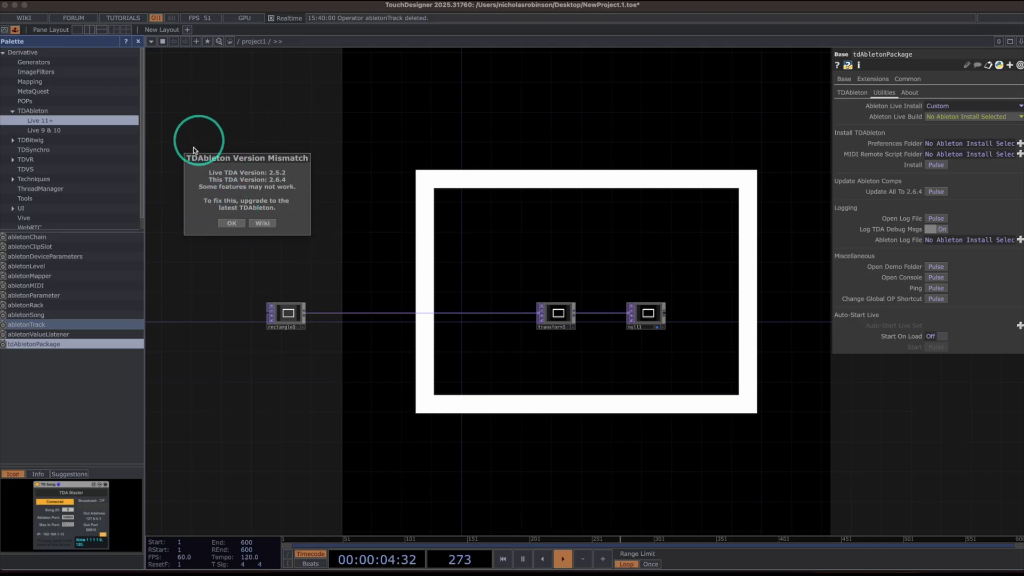
click(233, 223)
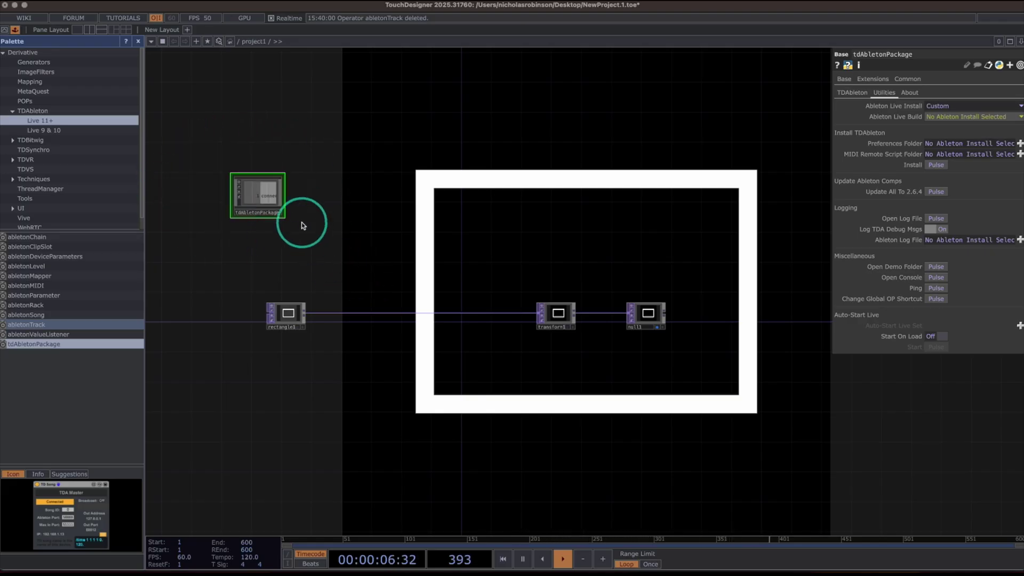
scroll(302, 222, up, 5)
scroll(302, 223, down, 1)
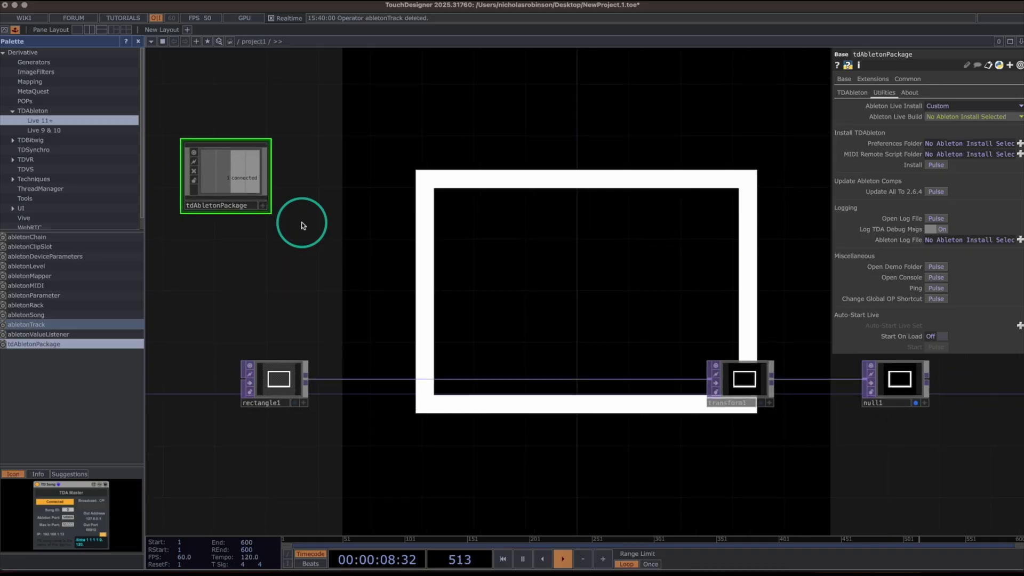
Step: Switch to Ableton Live, mute the HLF_Snare pad in the Drum Rack, and launch the Drum Rack track's clip in scene 3
key(super+Tab)
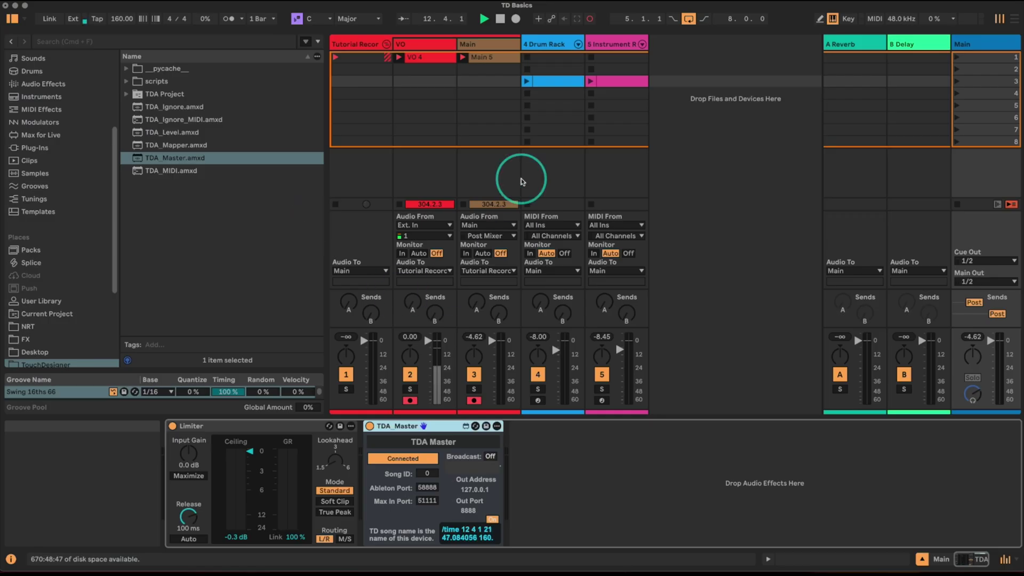
key(super+Tab)
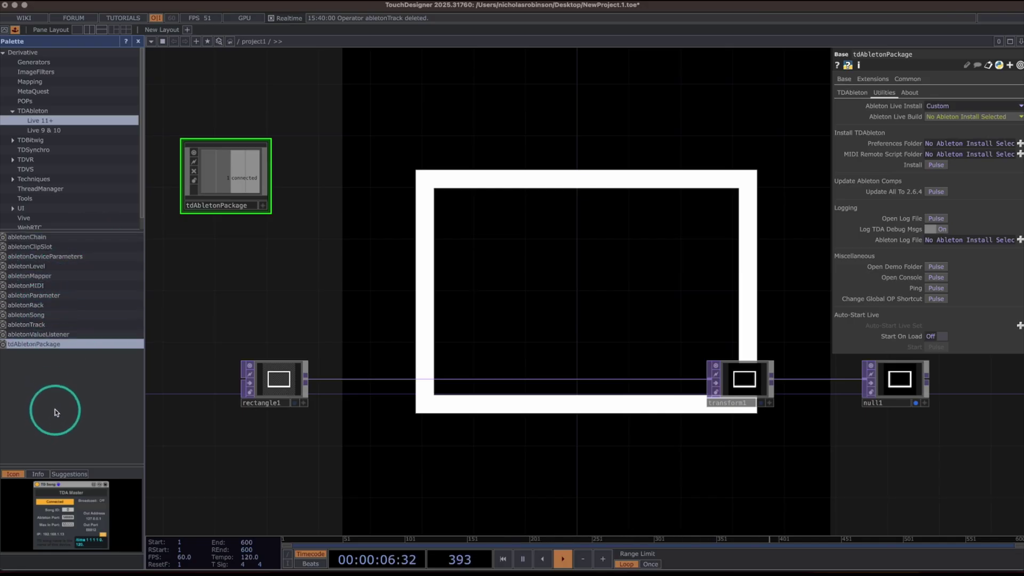
key(super+Tab)
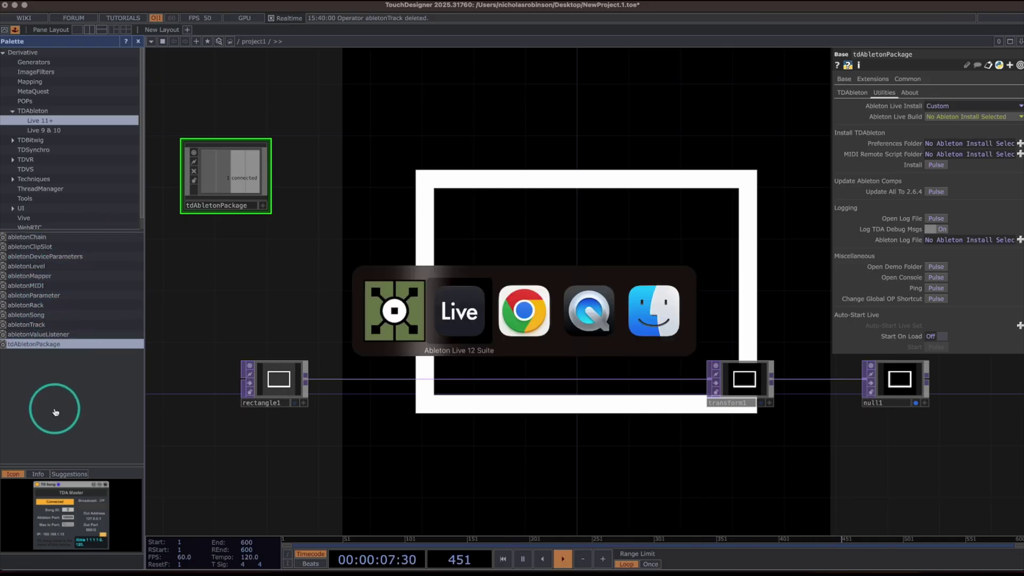
click(459, 311)
click(541, 45)
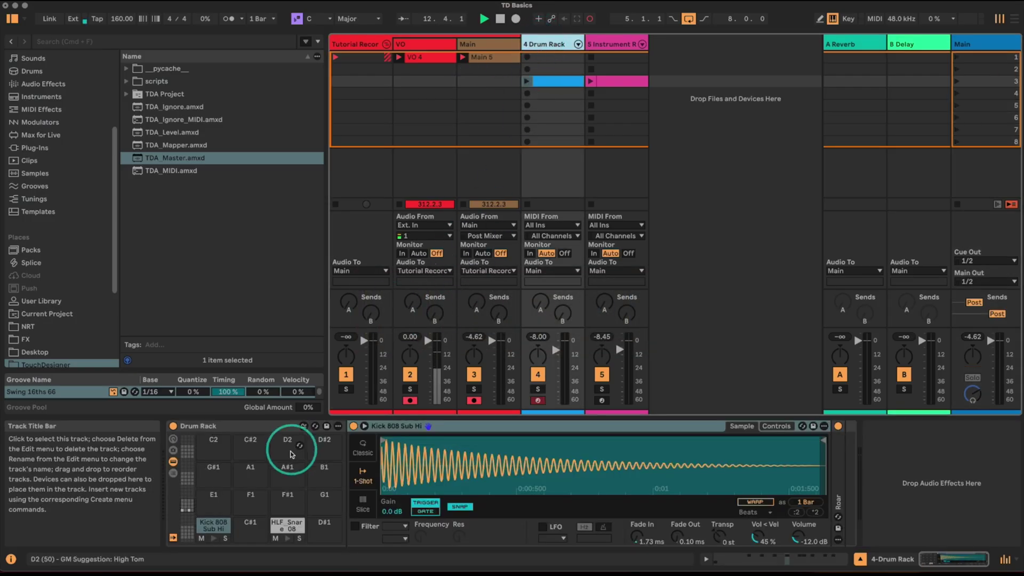
click(275, 538)
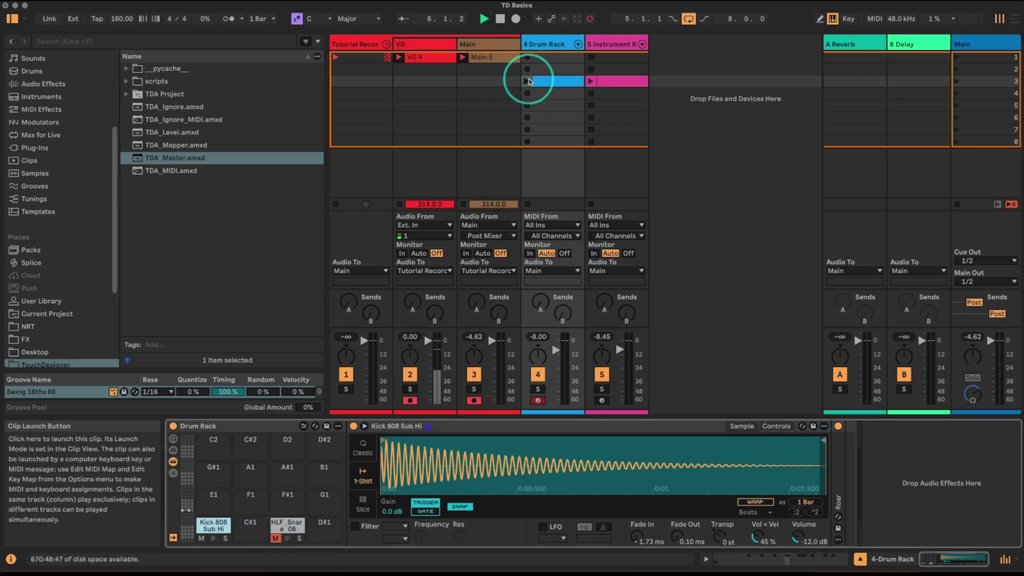
click(527, 81)
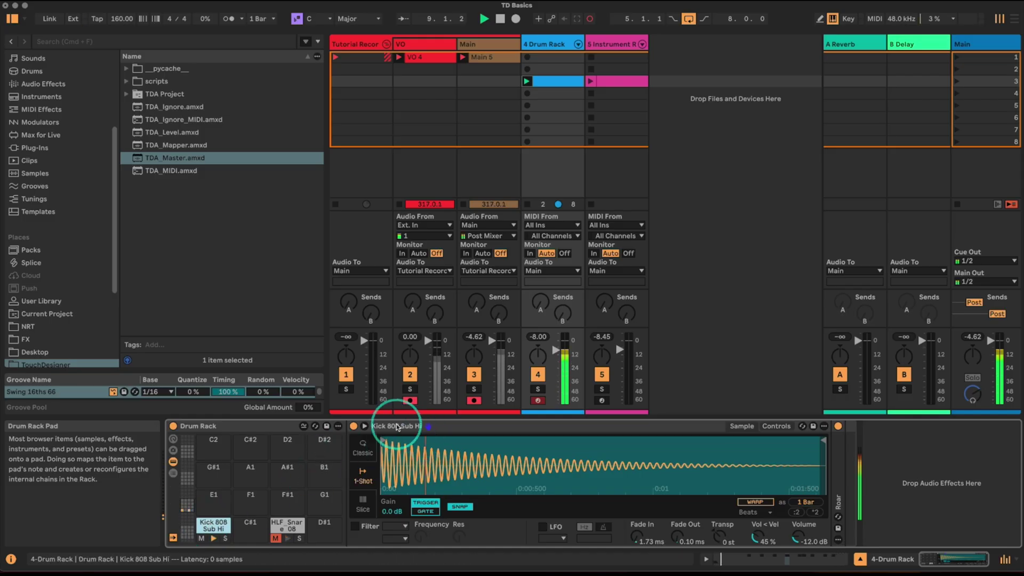
Step: Add the TDA_MIDI device to the Drum Rack's kick chain, directly before Kick 808 Sub Hi
click(163, 171)
drag(170, 171, 353, 448)
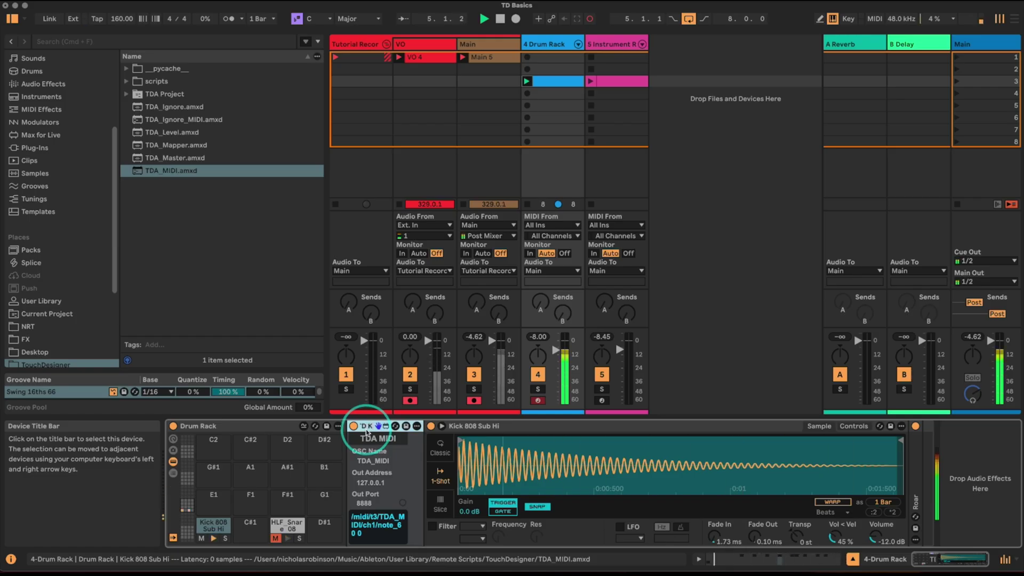
Step: Switch to TouchDesigner and add the abletonMIDI component to the network beside tdAbletonPackage
key(super+Tab)
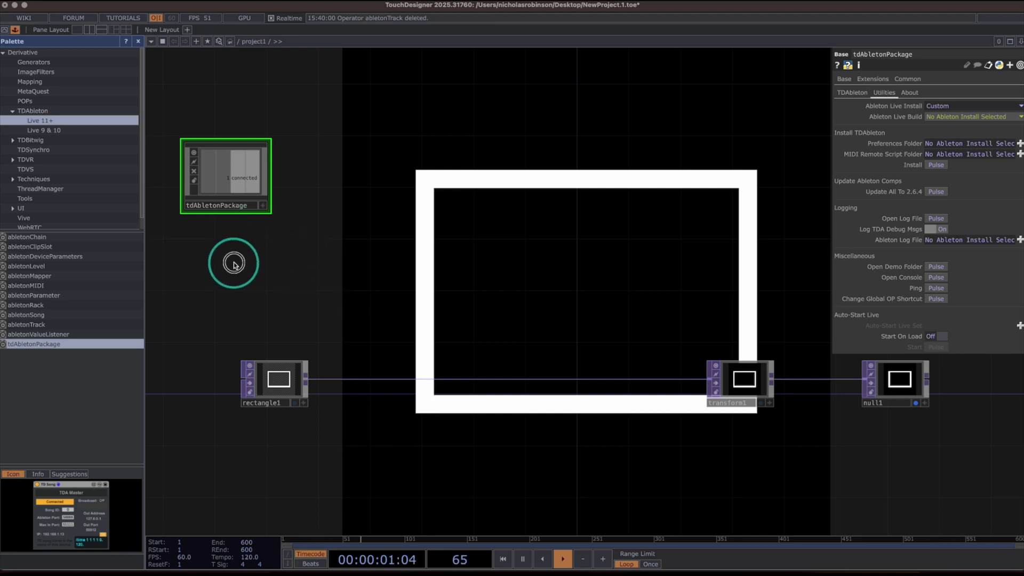
scroll(213, 278, left, 2)
drag(32, 286, 362, 170)
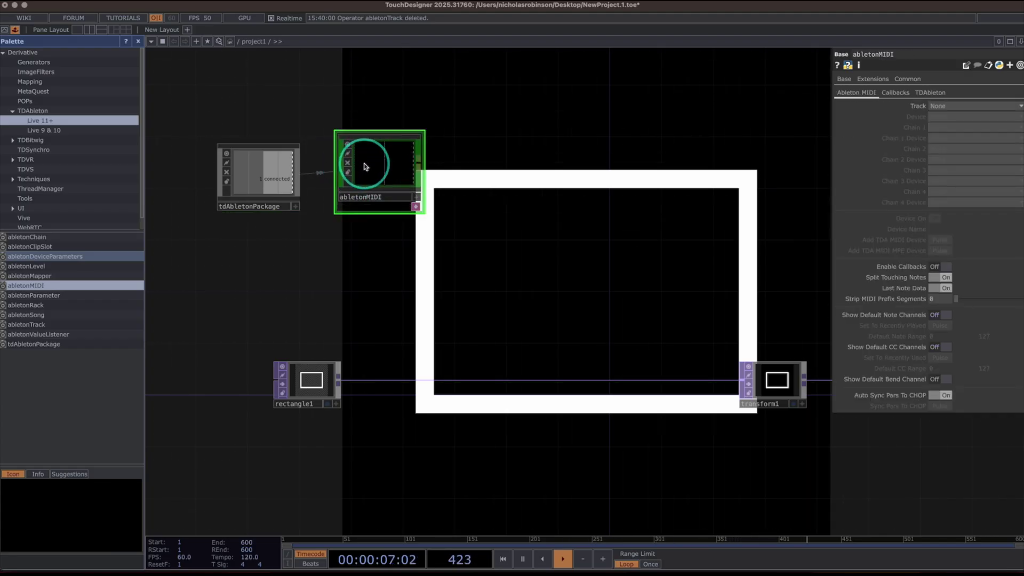
Step: Point abletonMIDI at track 4-Drum Rack, device Drum Rack, chain Kick 808 Sub Hi and chain device TD_Kick
click(997, 143)
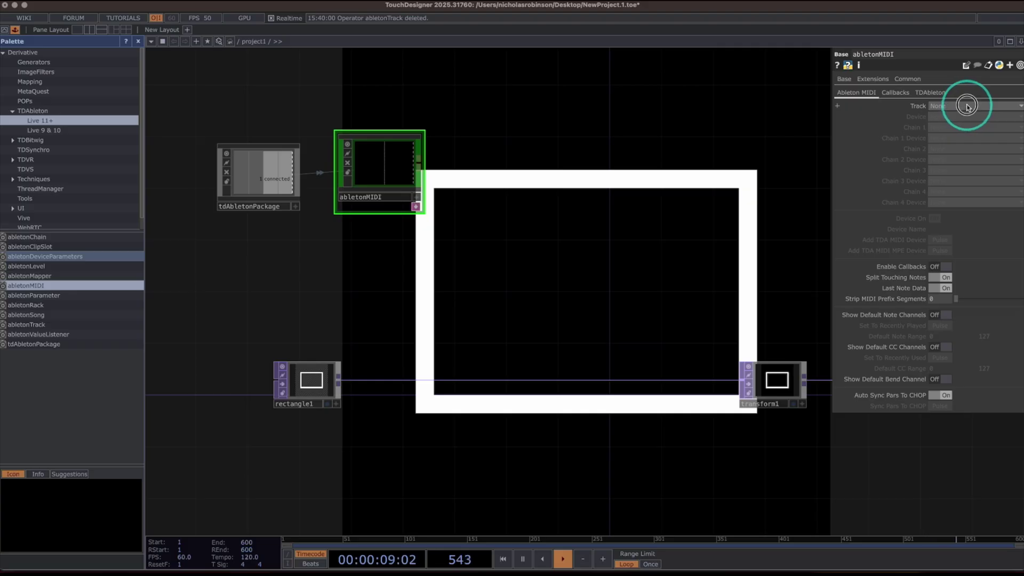
click(962, 126)
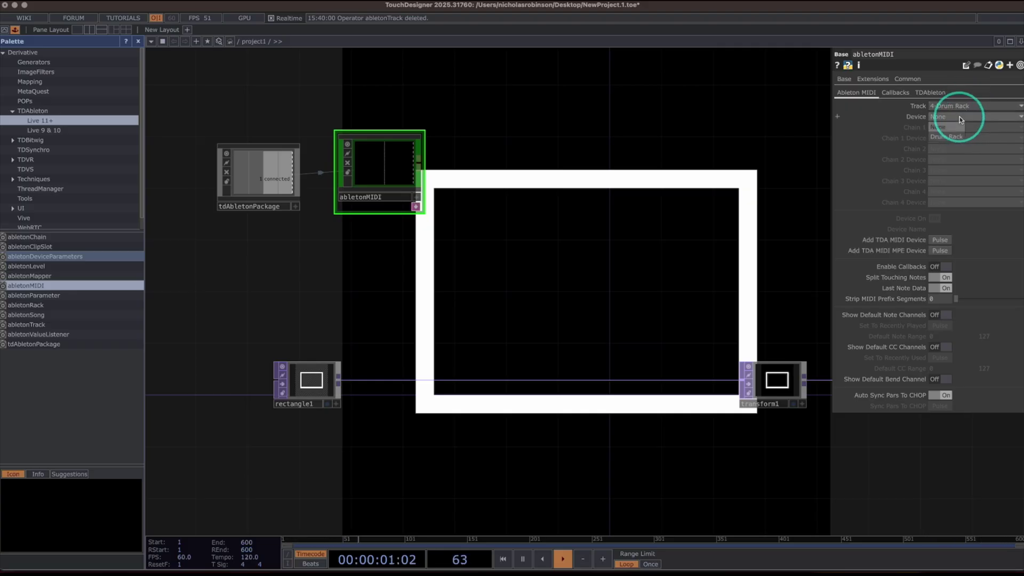
click(952, 136)
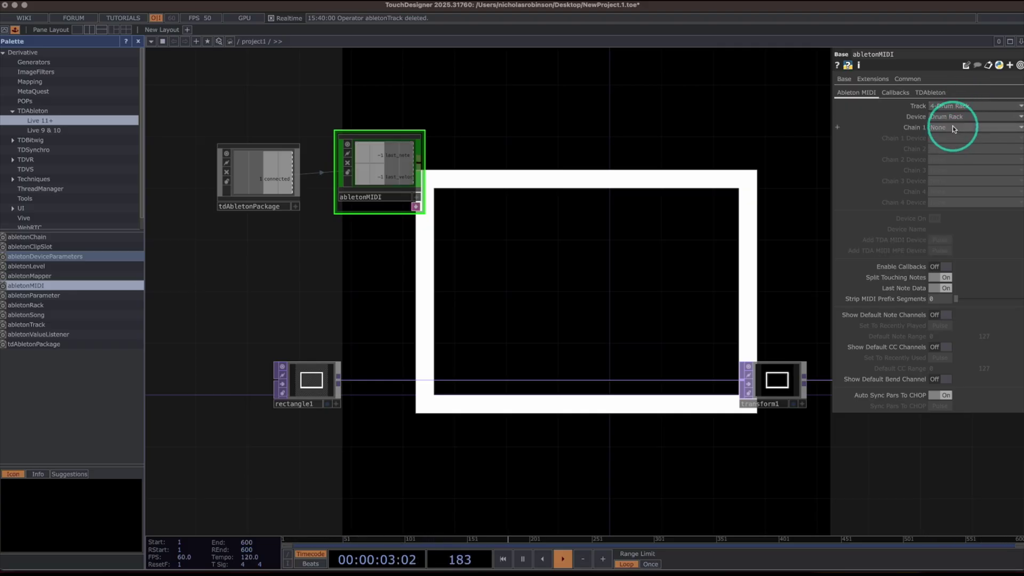
click(948, 146)
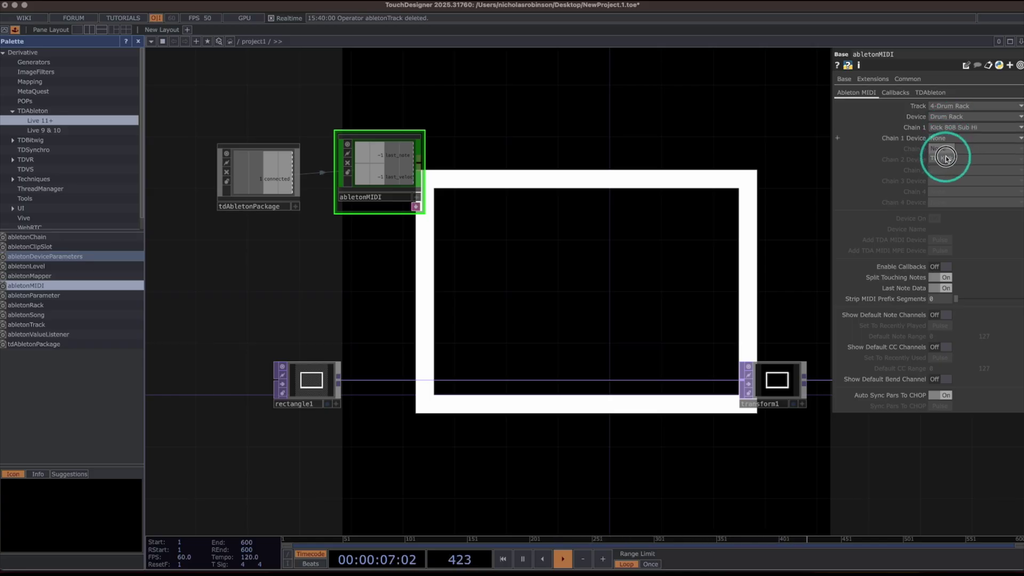
click(945, 156)
Step: Add a Select CHOP fed by the output of abletonMIDI
scroll(502, 249, up, 2)
scroll(502, 249, up, 1)
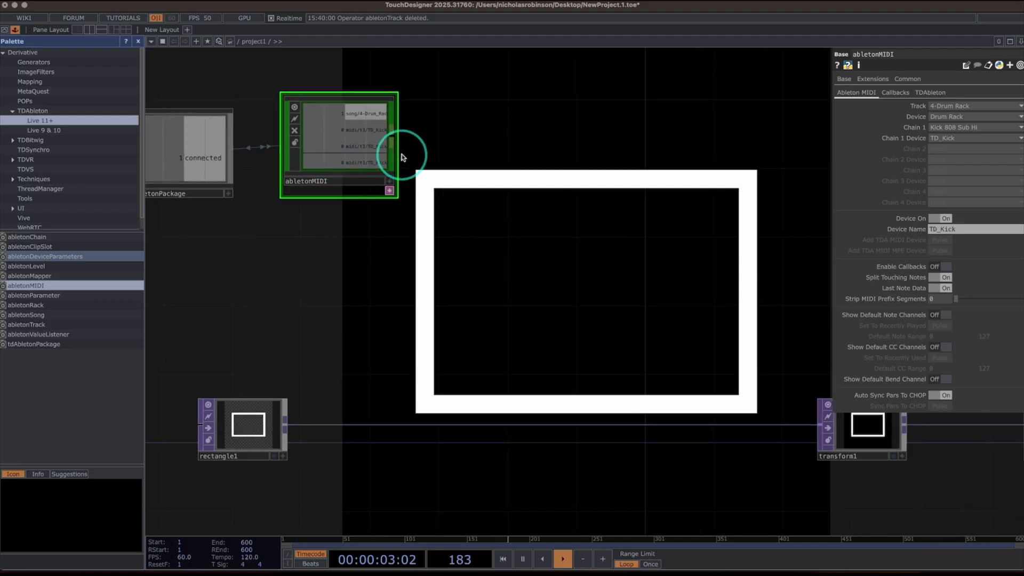
scroll(341, 140, up, 4)
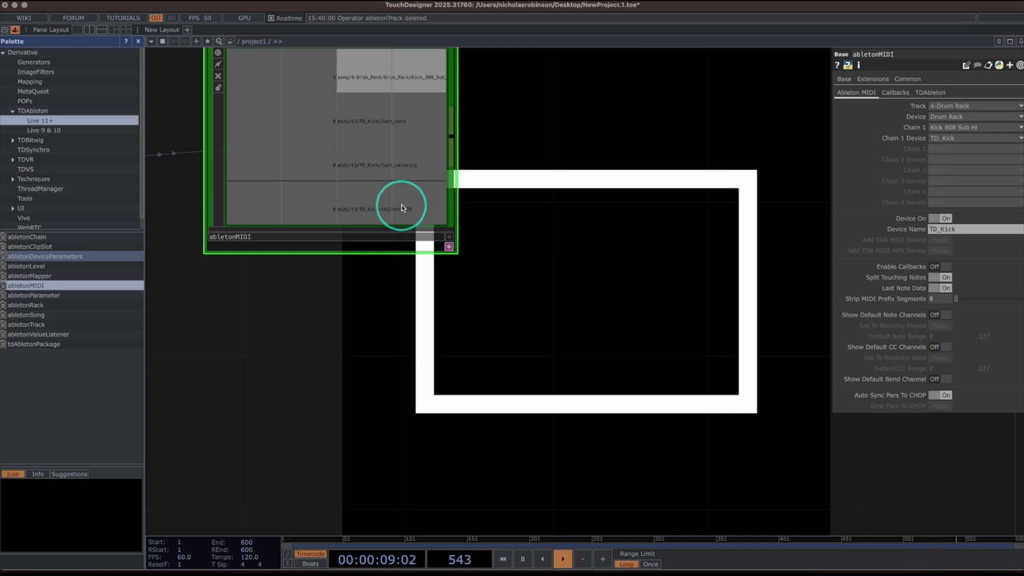
scroll(388, 160, down, 2)
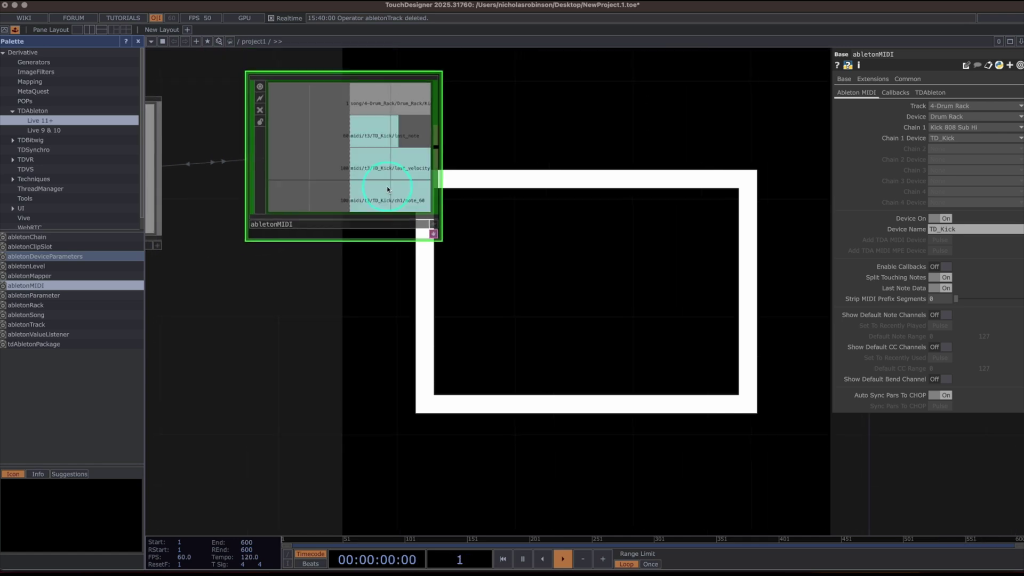
click(436, 151)
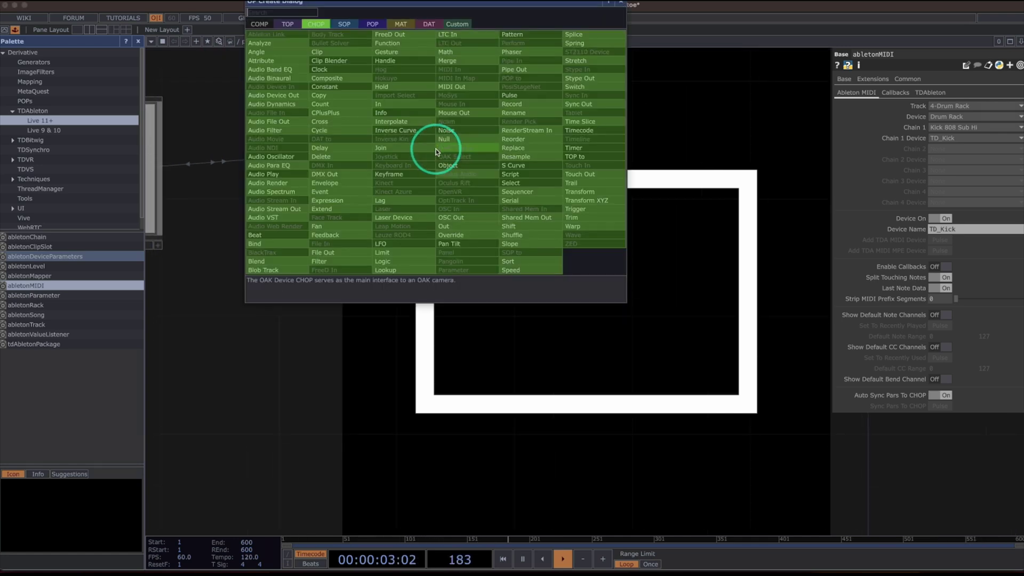
click(527, 183)
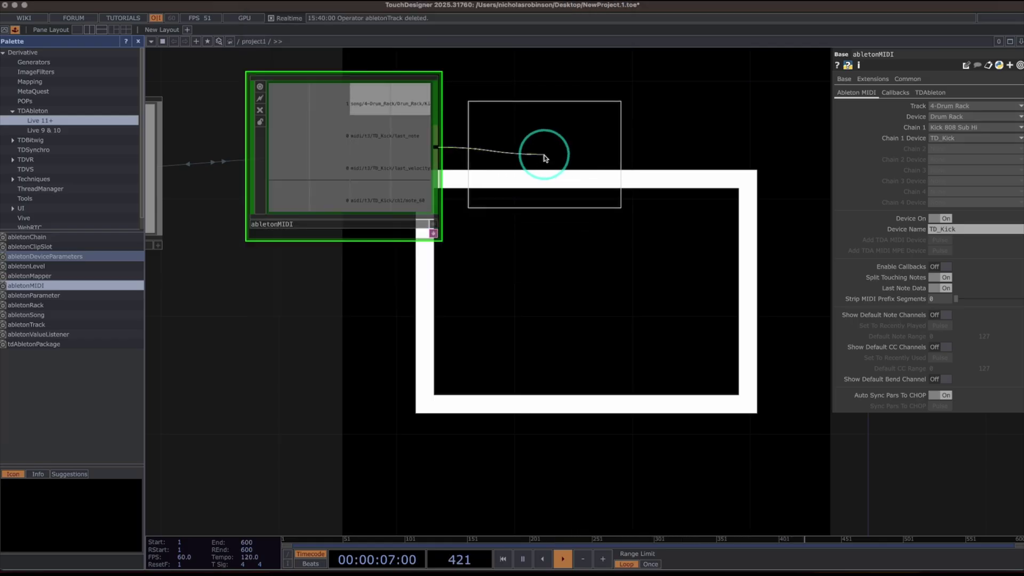
click(569, 165)
Step: Set select1 to pass only the channel midi/t3/TD_Kick/ch1/note_60
scroll(715, 176, right, 5)
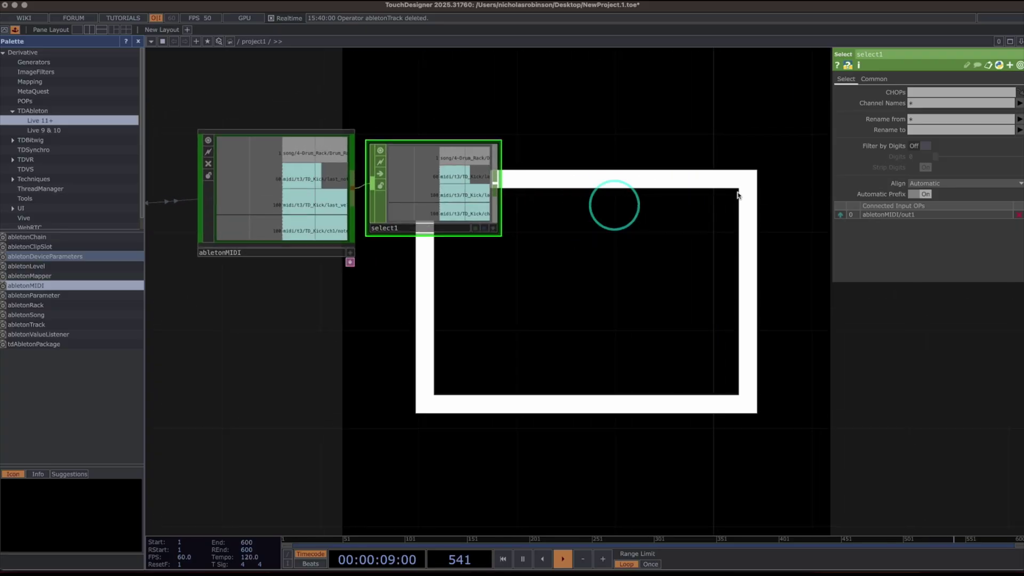
click(1019, 103)
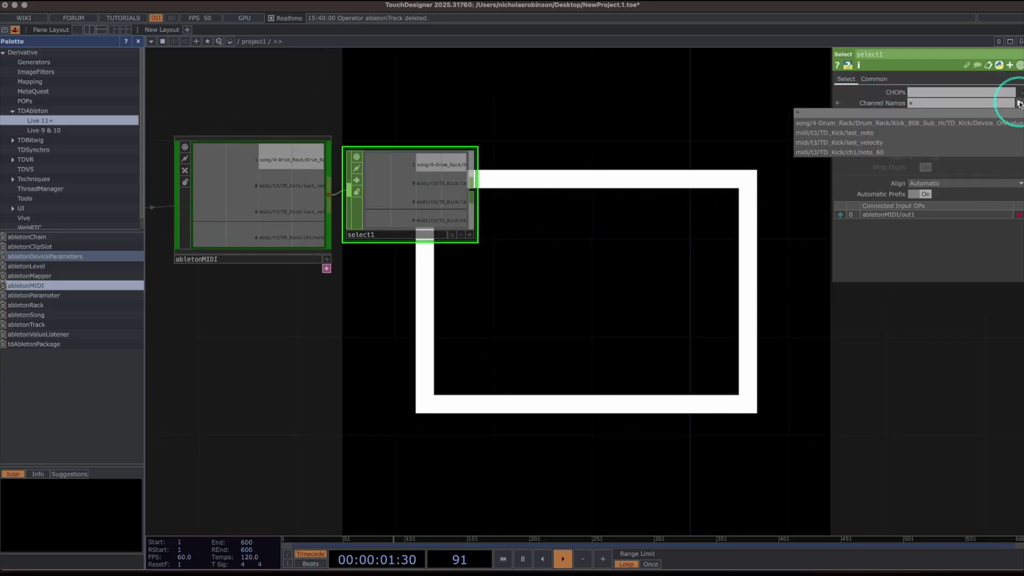
click(958, 151)
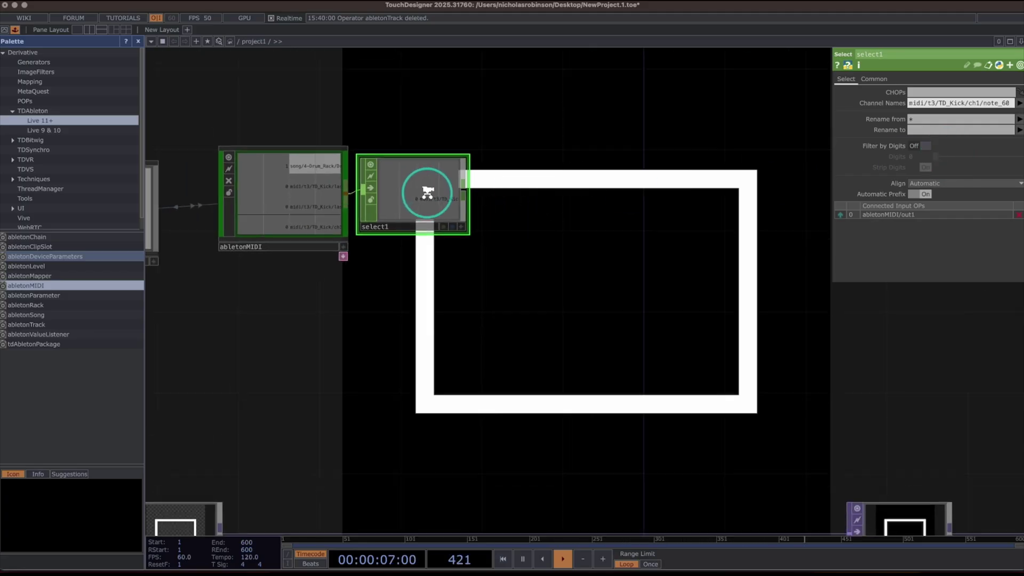
scroll(428, 195, up, 3)
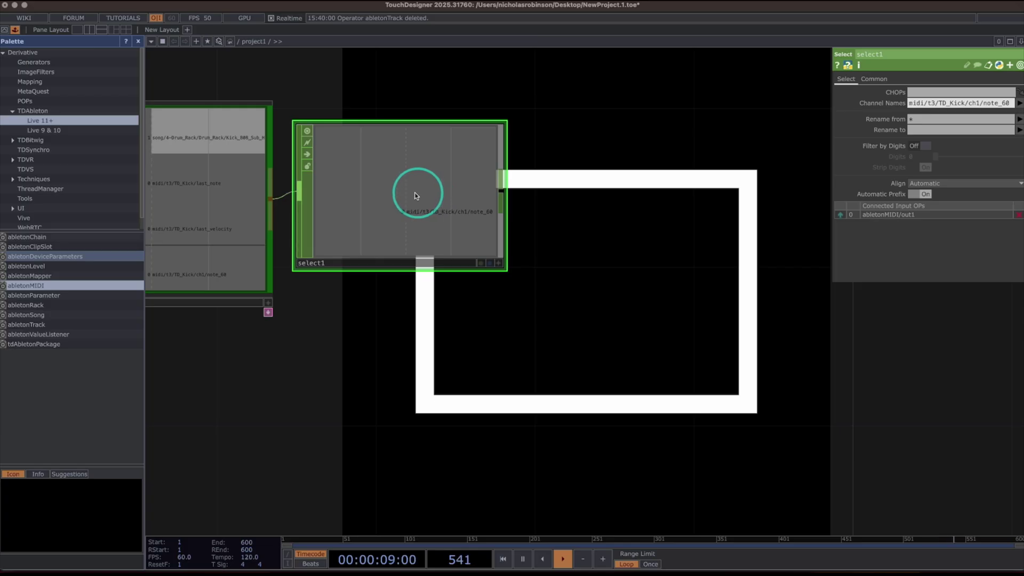
scroll(405, 190, up, 2)
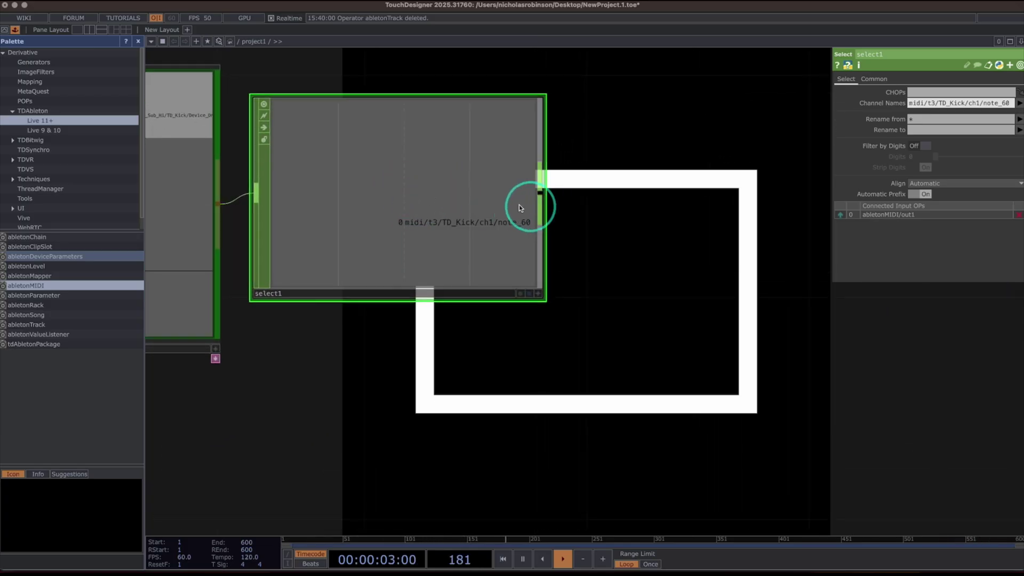
Step: Add a Limit CHOP after select1
scroll(412, 206, down, 3)
scroll(413, 206, down, 2)
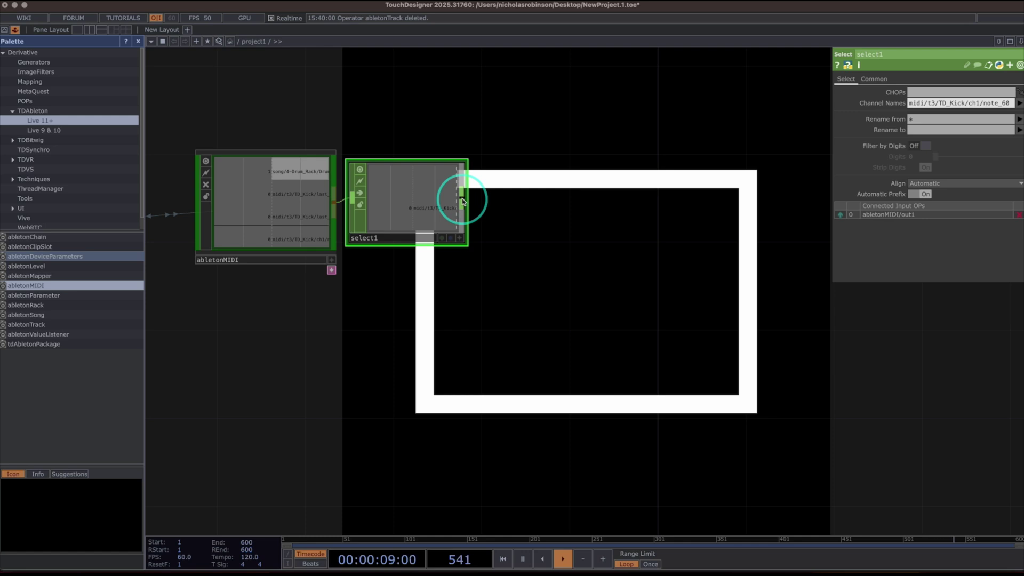
right_click(463, 202)
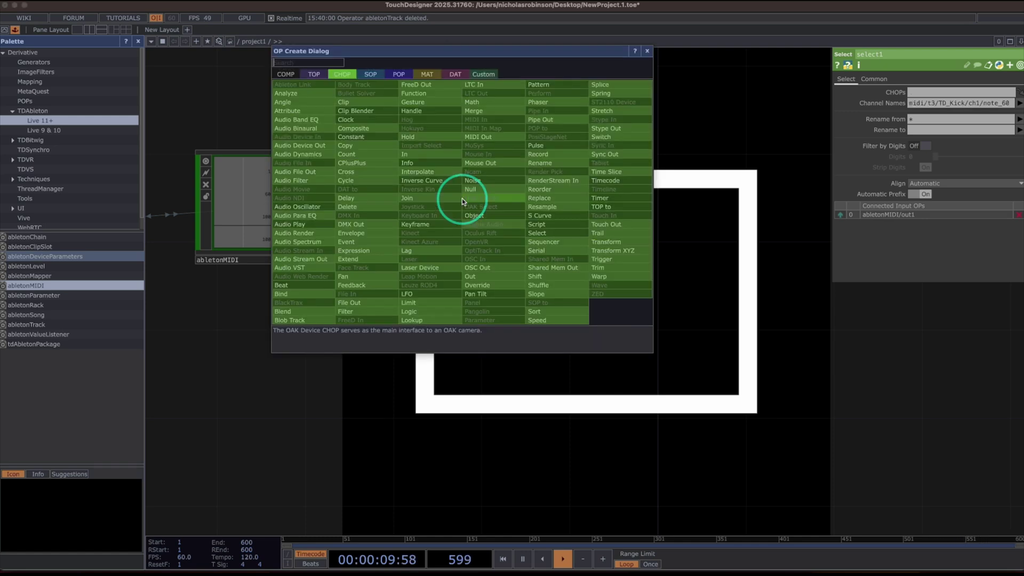
click(418, 299)
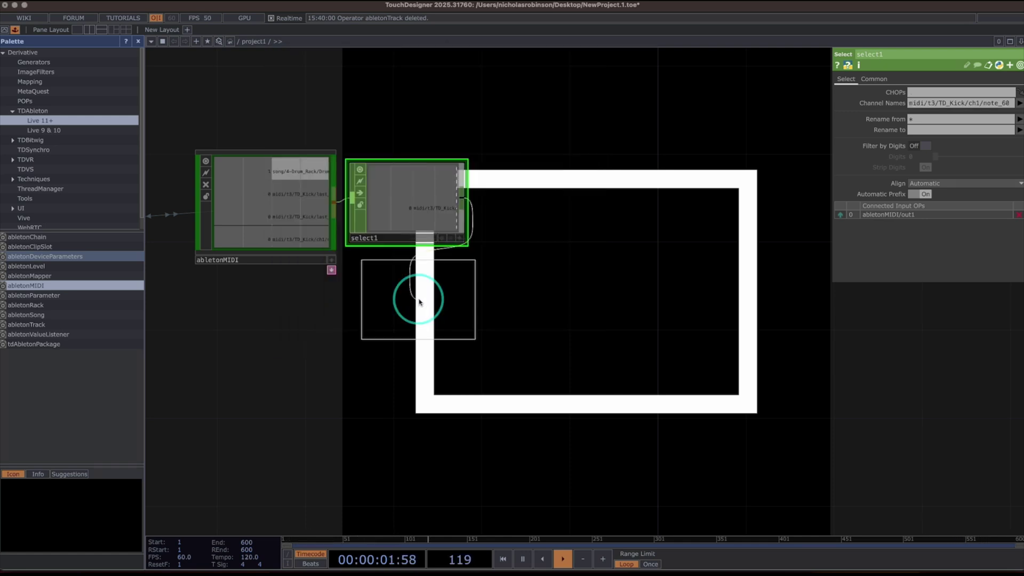
click(546, 205)
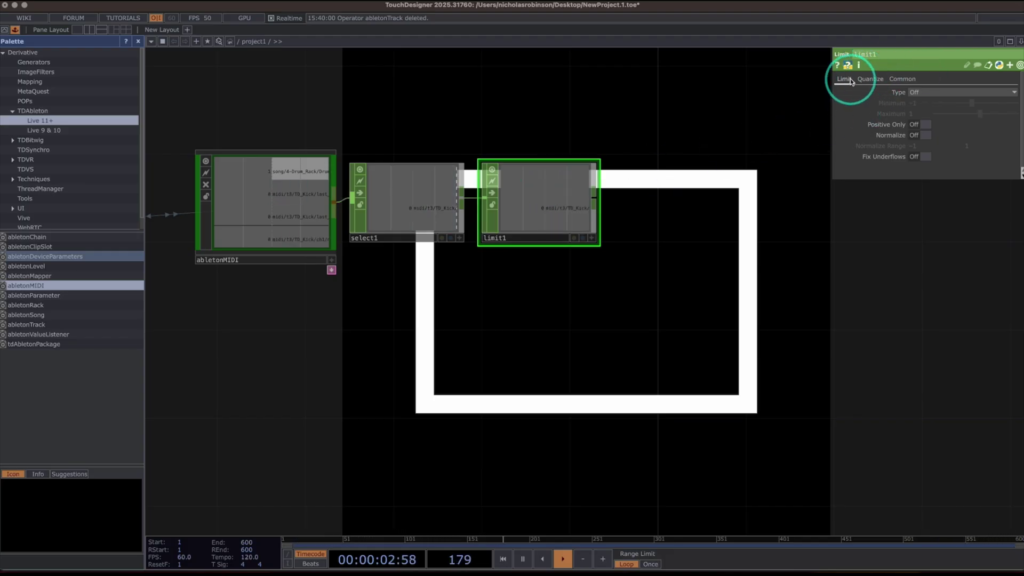
Step: Set limit1's type to Clamp with a minimum of 0
click(922, 92)
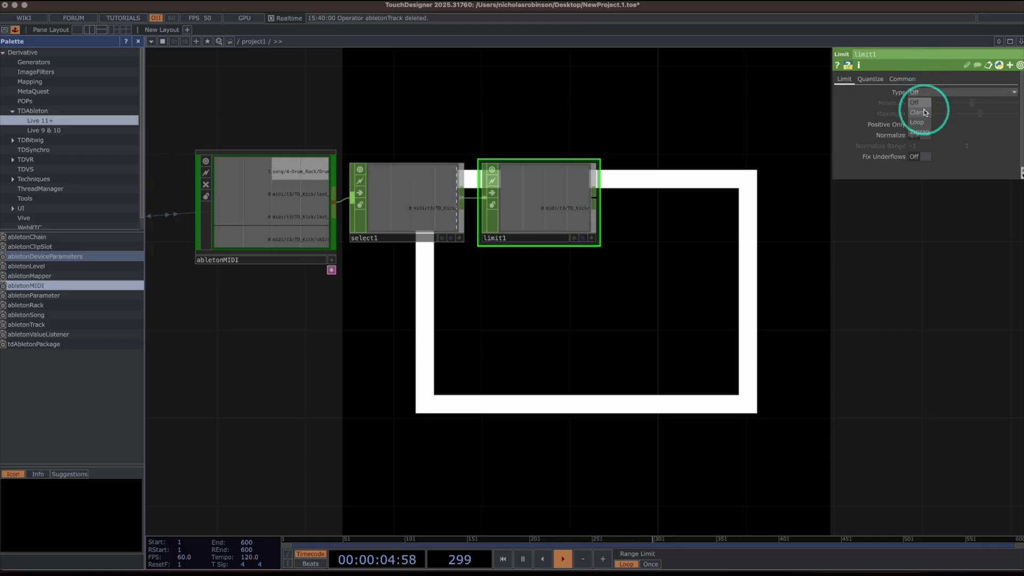
click(925, 111)
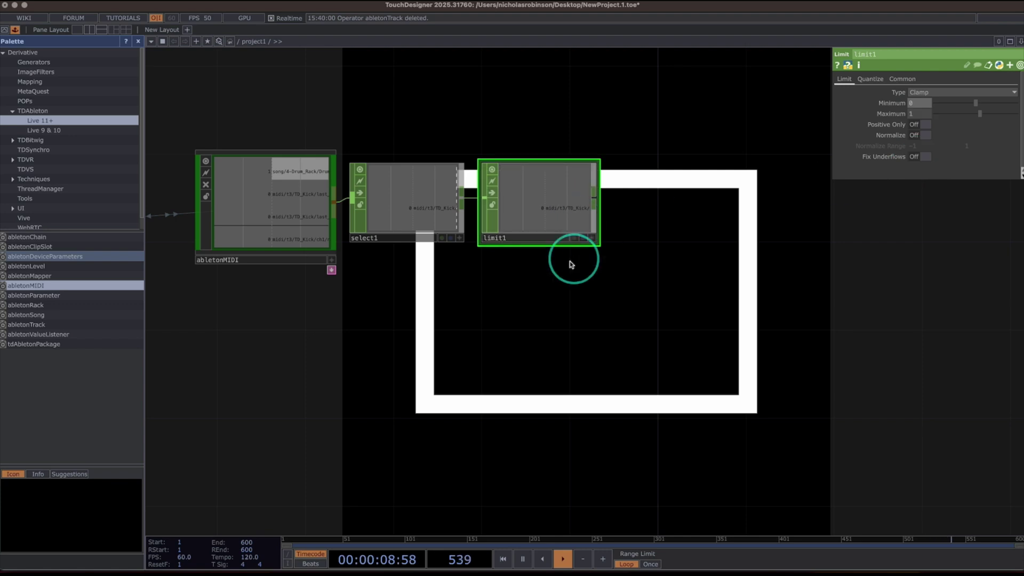
scroll(542, 293, up, 5)
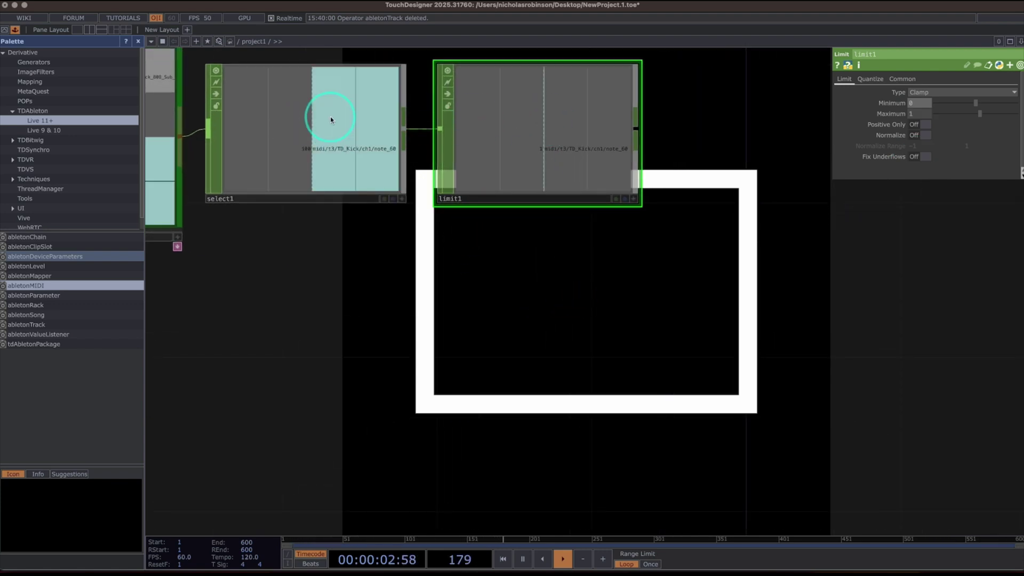
Step: Add a Null CHOP after limit1, leaving space between them, and make its viewer active
scroll(544, 148, down, 1)
scroll(544, 148, down, 5)
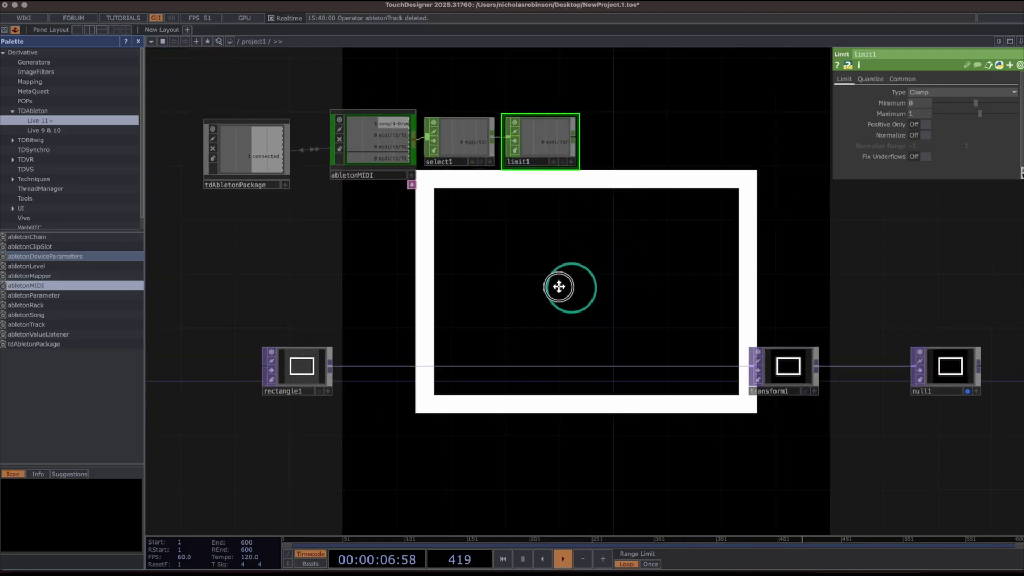
scroll(590, 288, right, 3)
right_click(477, 136)
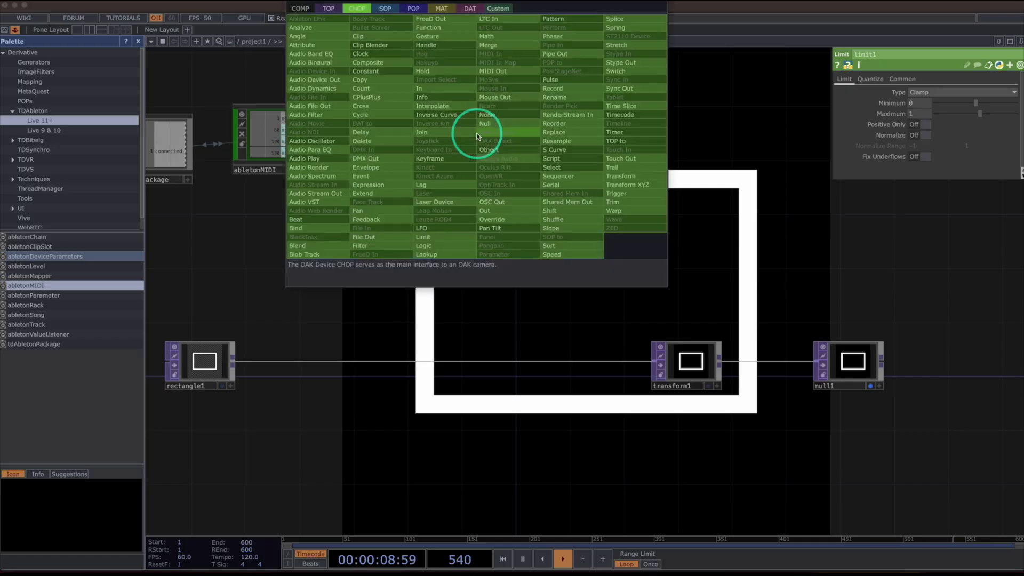
click(477, 130)
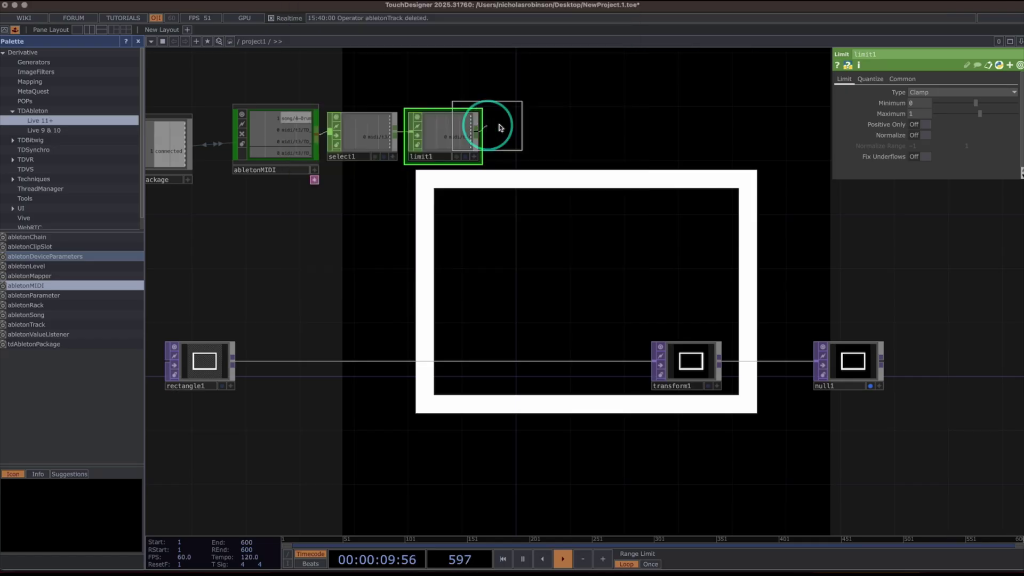
click(651, 139)
scroll(658, 201, left, 3)
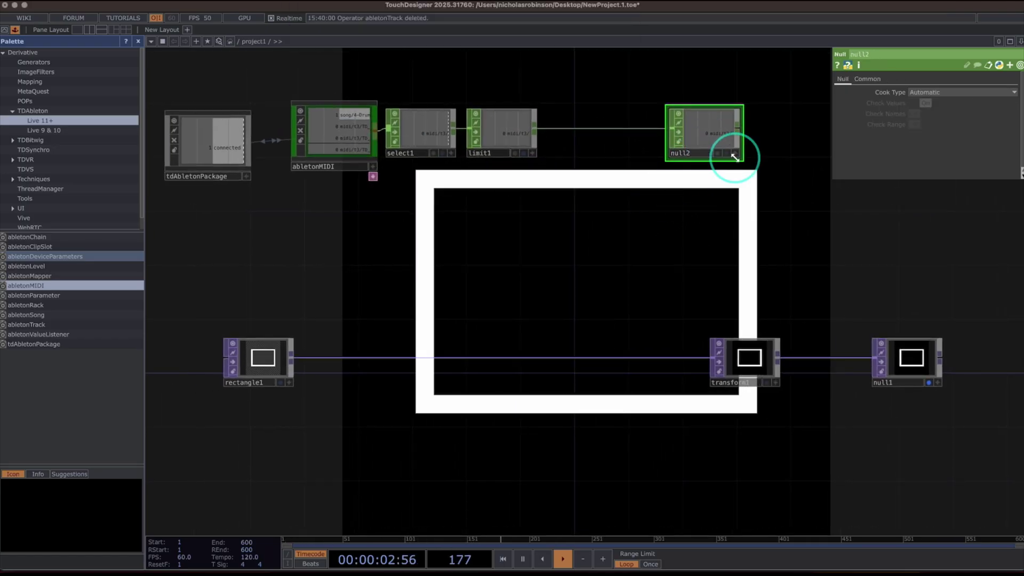
click(736, 155)
Step: Link rectangle1's Softness to null2's kick note channel as a CHOP reference
click(265, 360)
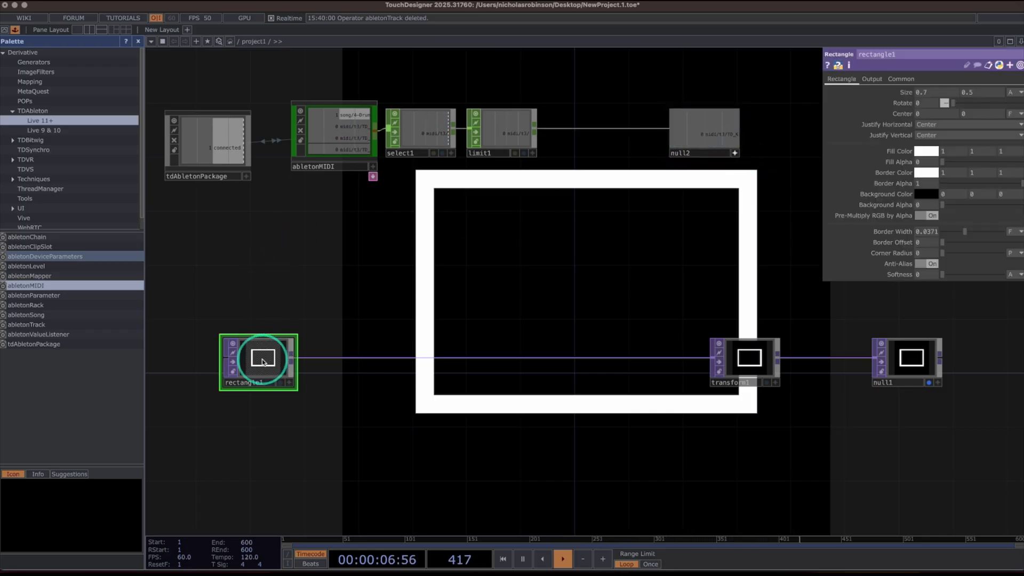
drag(701, 135, 889, 269)
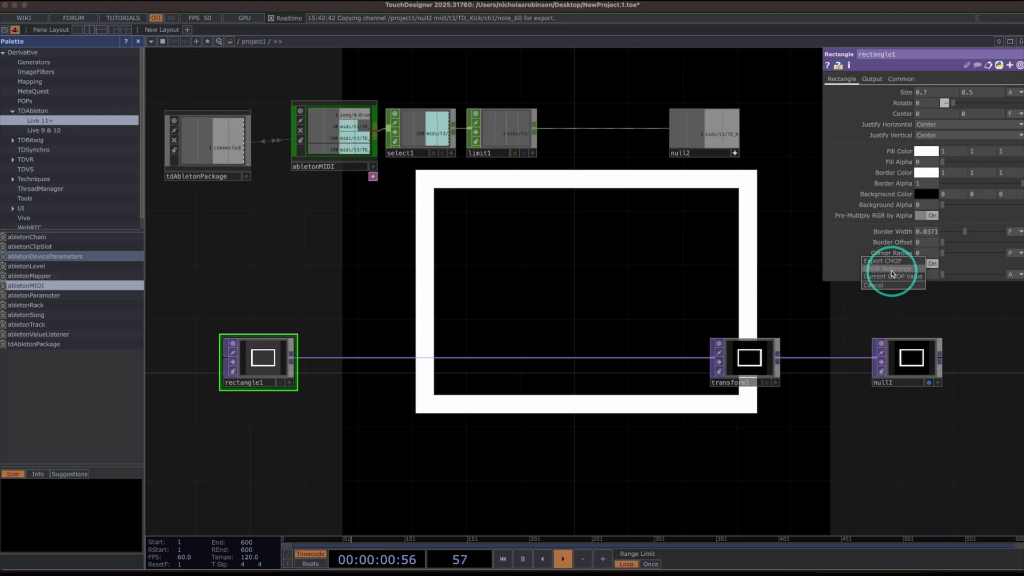
click(888, 269)
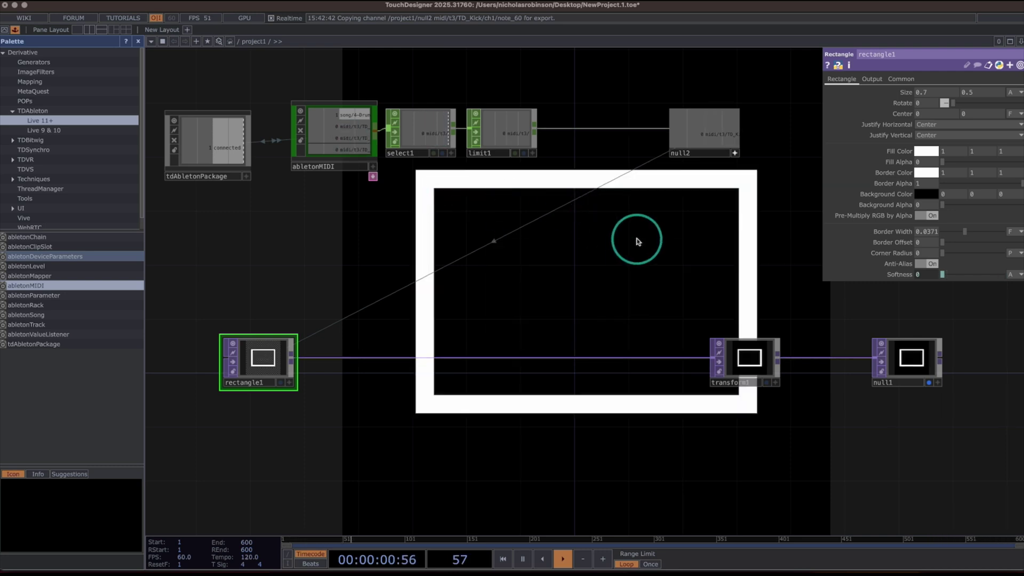
Step: Insert a Lag CHOP between limit1 and null2, with lag values of 0 and 0.6
scroll(637, 241, right, 4)
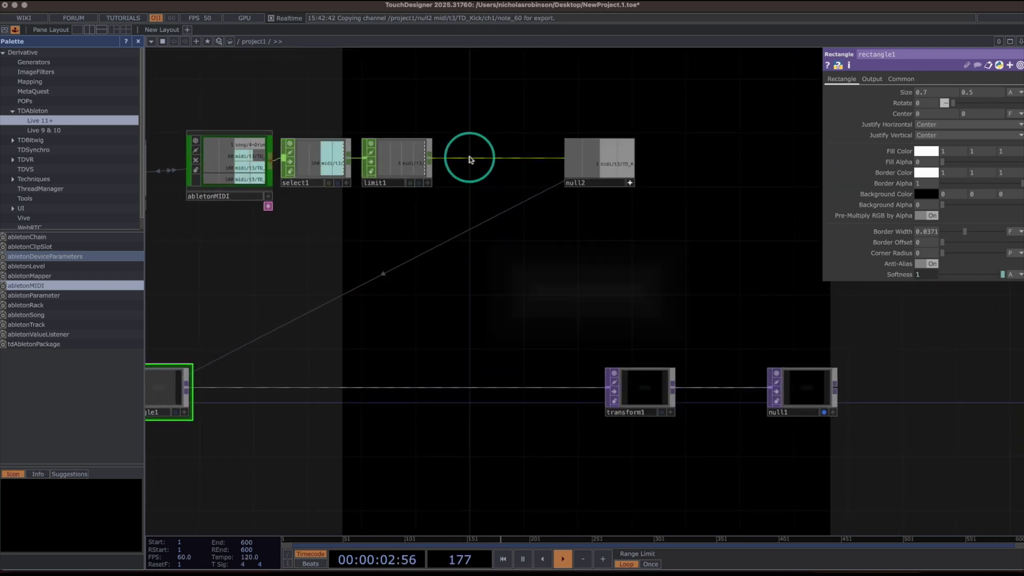
right_click(471, 161)
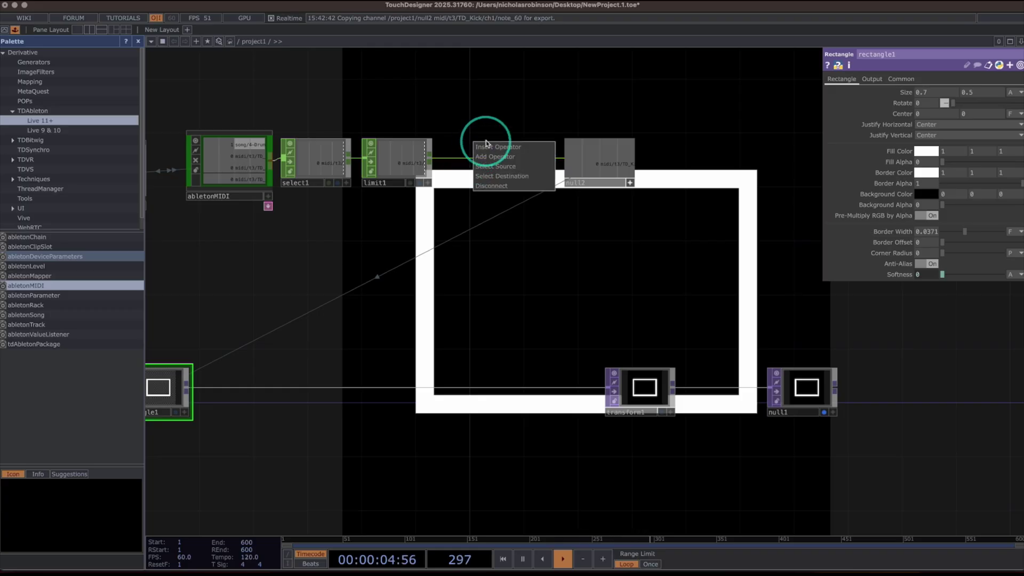
click(486, 147)
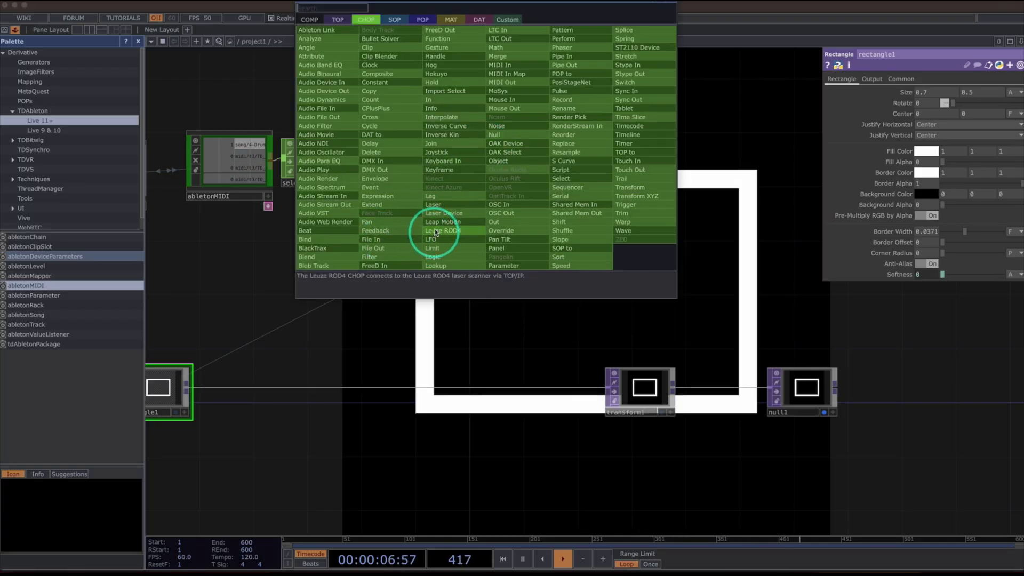
click(440, 197)
click(494, 163)
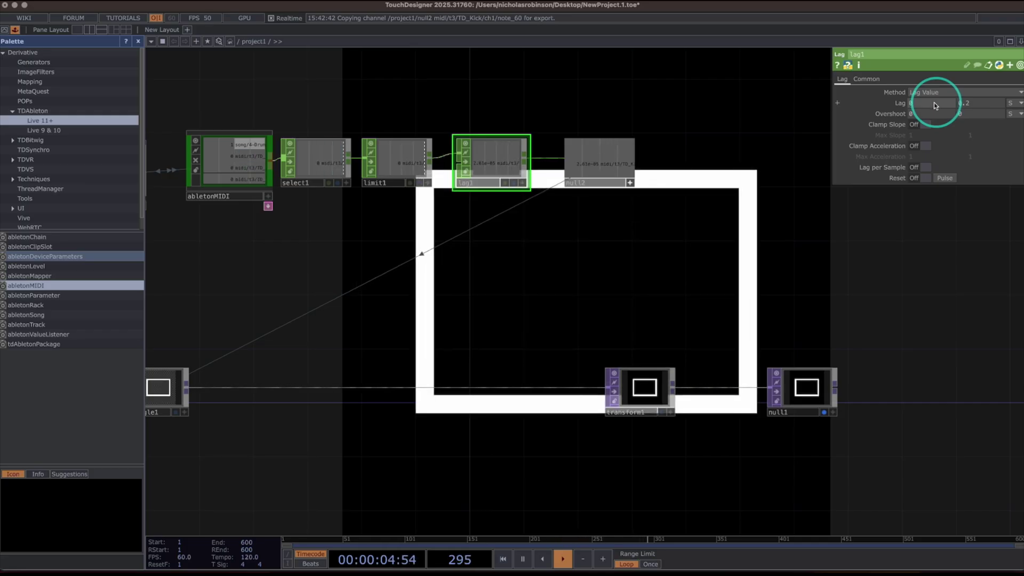
key(BackSpace)
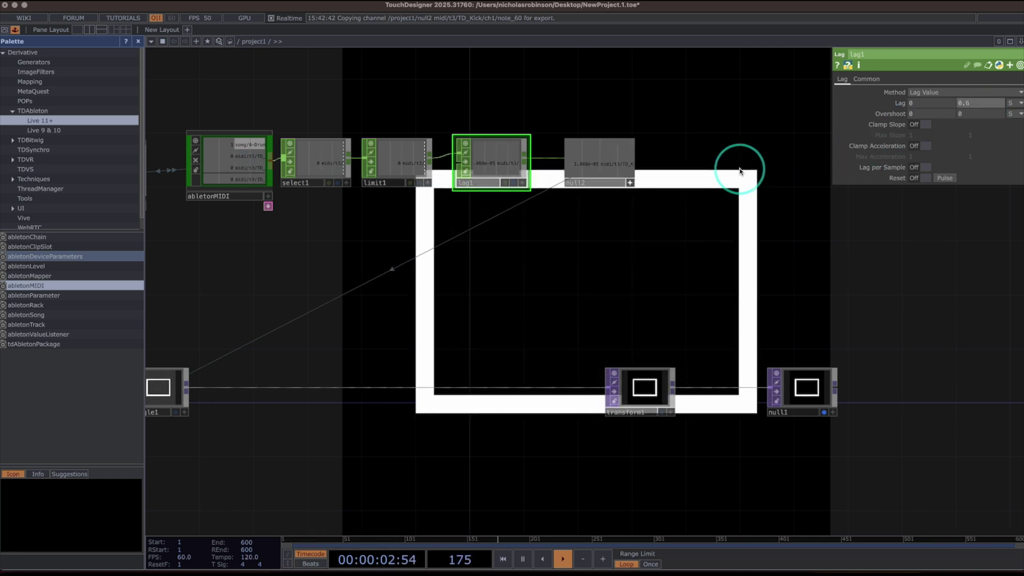
scroll(739, 170, down, 5)
scroll(739, 171, down, 2)
drag(759, 191, 564, 258)
scroll(562, 249, down, 3)
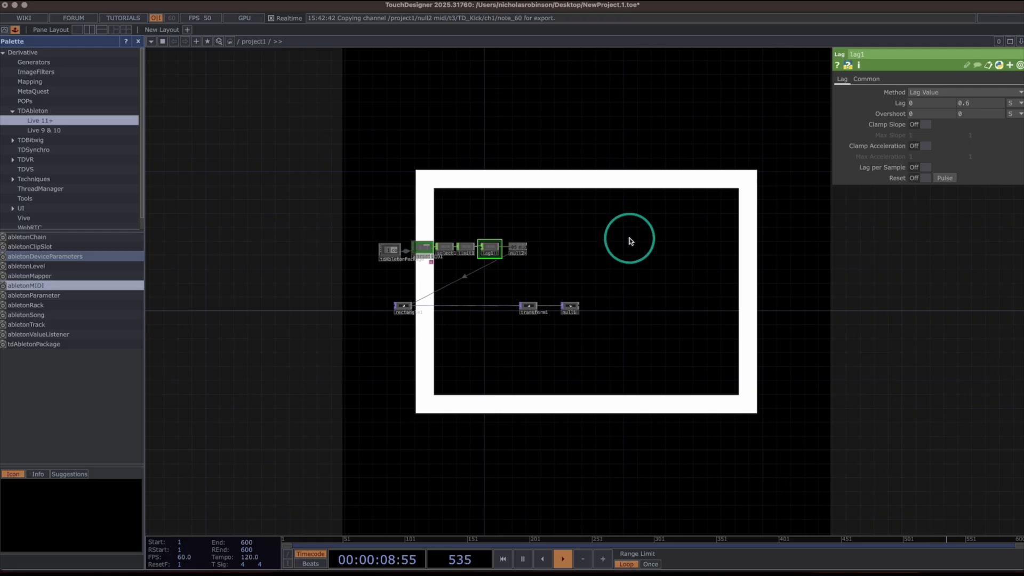
scroll(625, 239, up, 2)
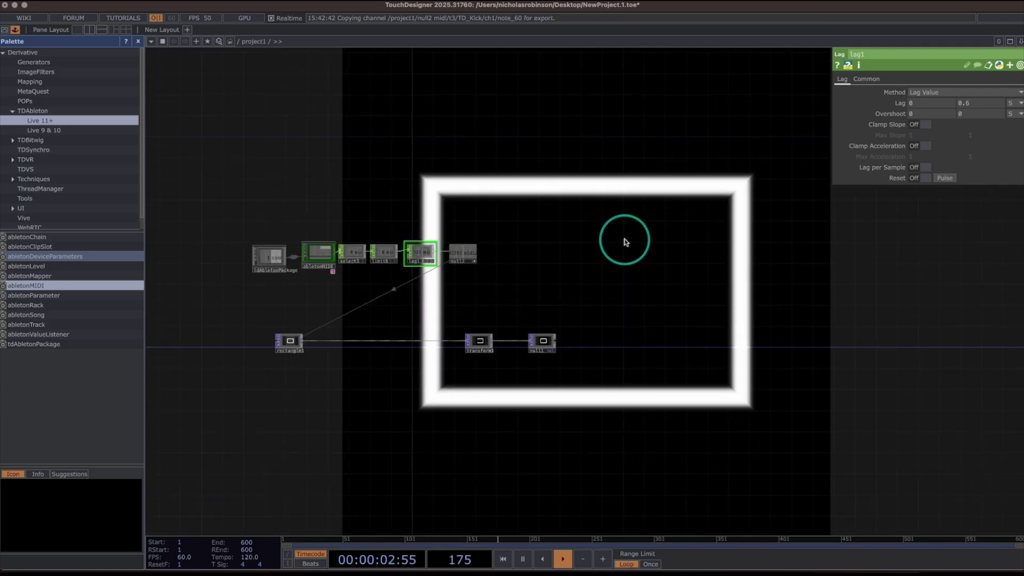
drag(594, 242, 591, 233)
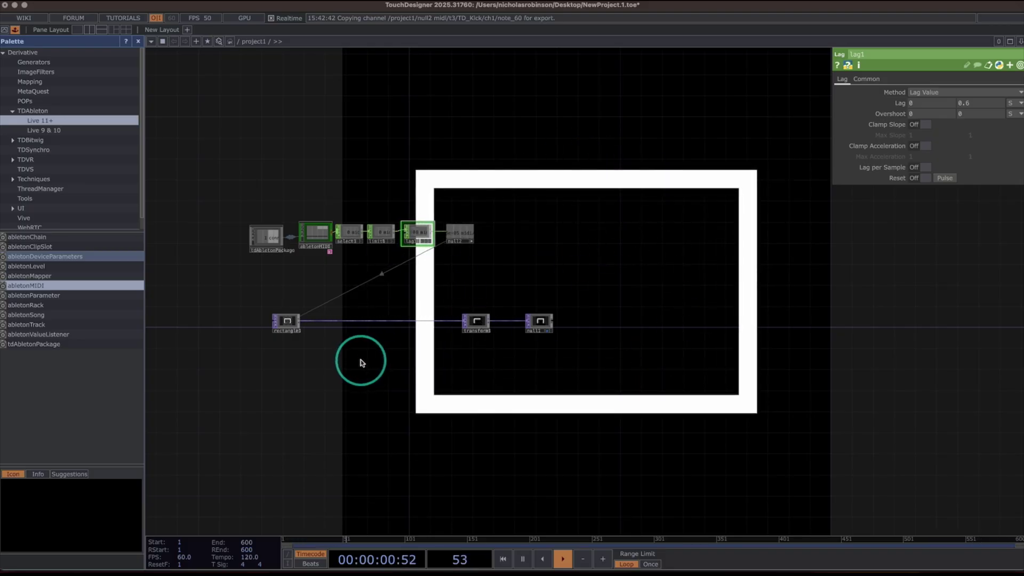
Step: Switch to Ableton Live, unmute the HLF_Snare_08 pad and add a TDA_MIDI device with OSC name TD Snare at the start of its chain
key(super+Tab)
click(276, 538)
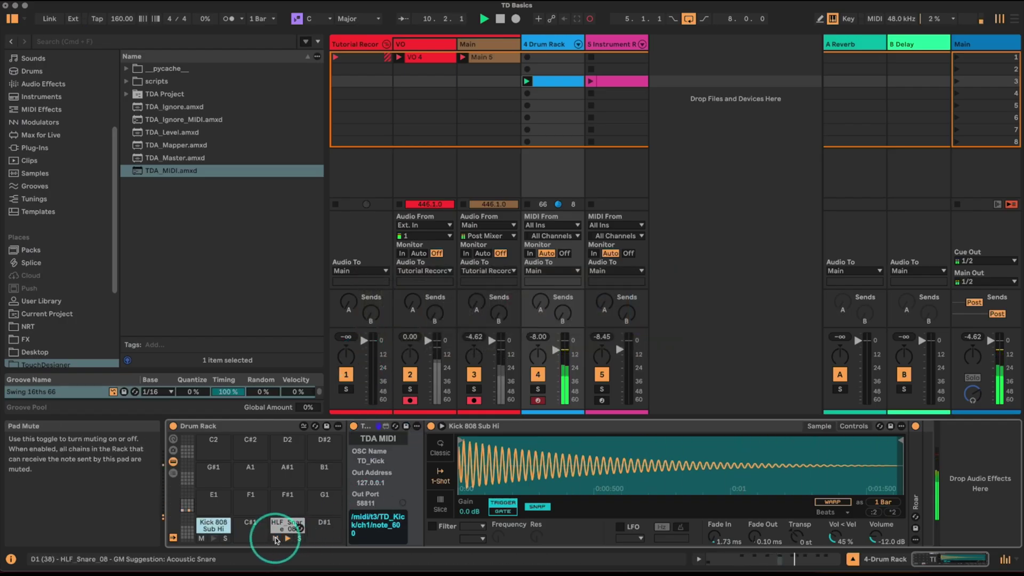
click(277, 527)
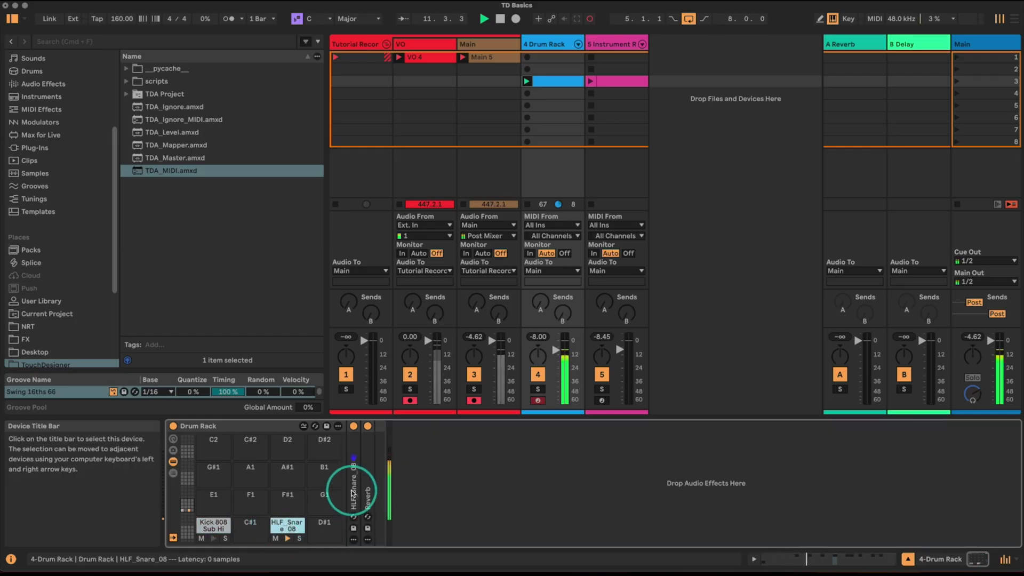
drag(172, 176, 353, 428)
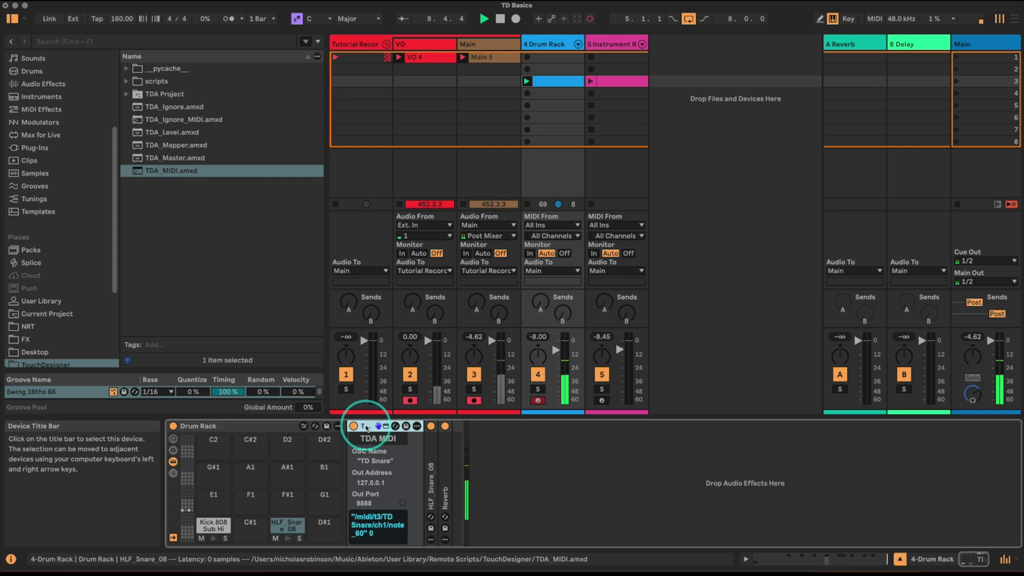
Step: Switch to TouchDesigner and add an abletonMIDI component below the first, set to 4-Drum Rack, Drum Rack, chain HLF_Snare_08 and device TD_Snare
key(super+Tab)
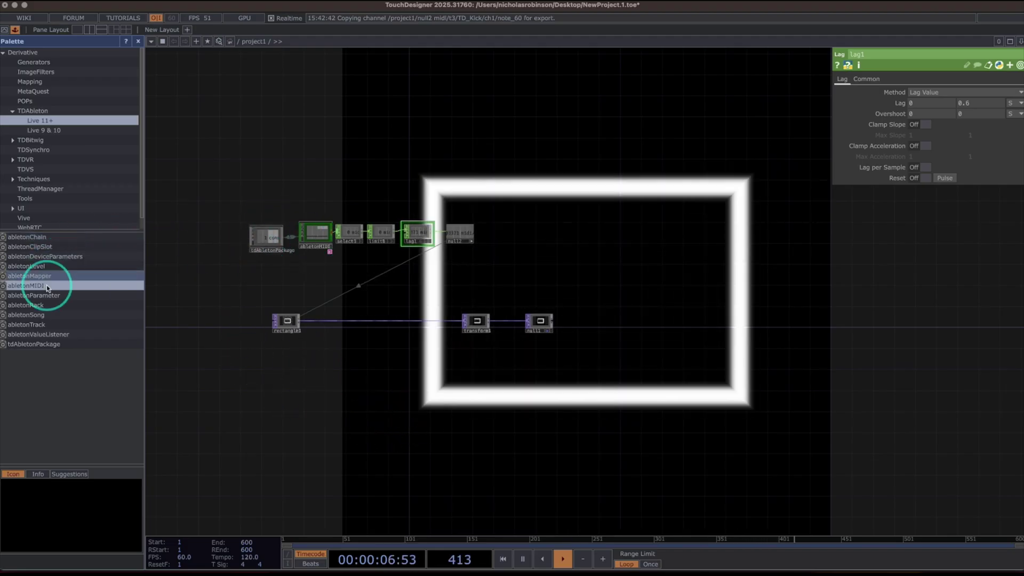
drag(41, 286, 317, 276)
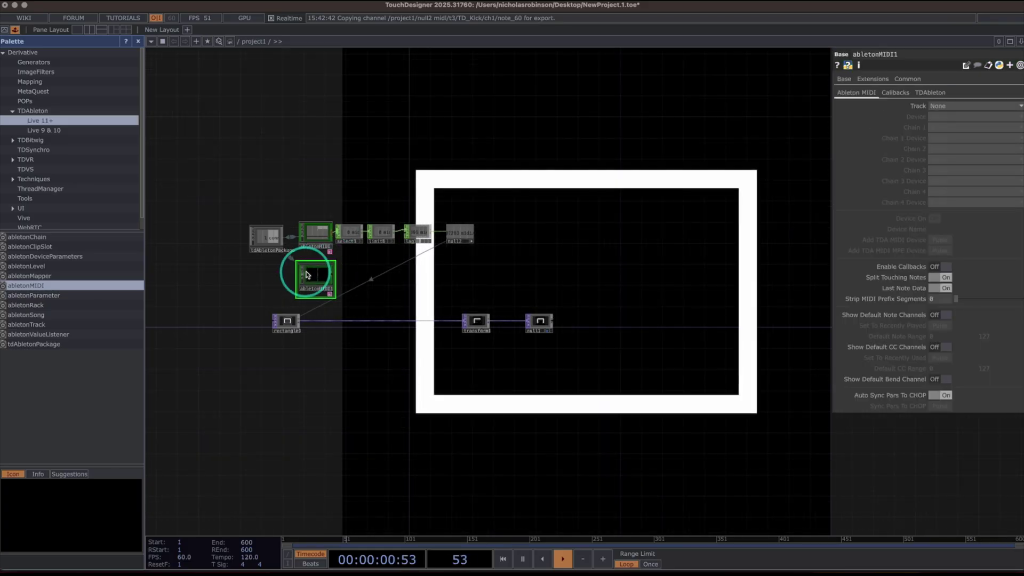
click(973, 102)
click(952, 124)
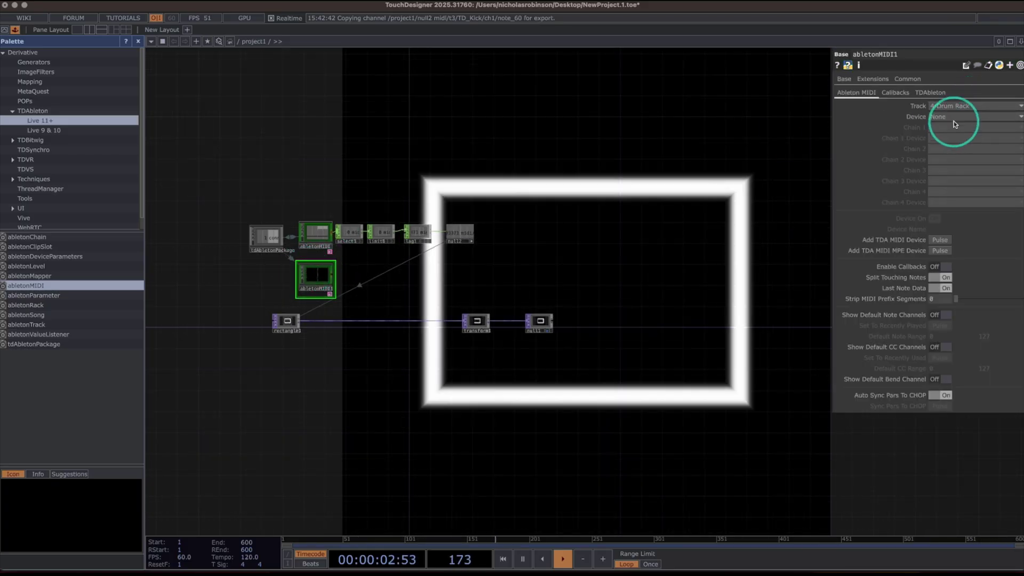
click(951, 136)
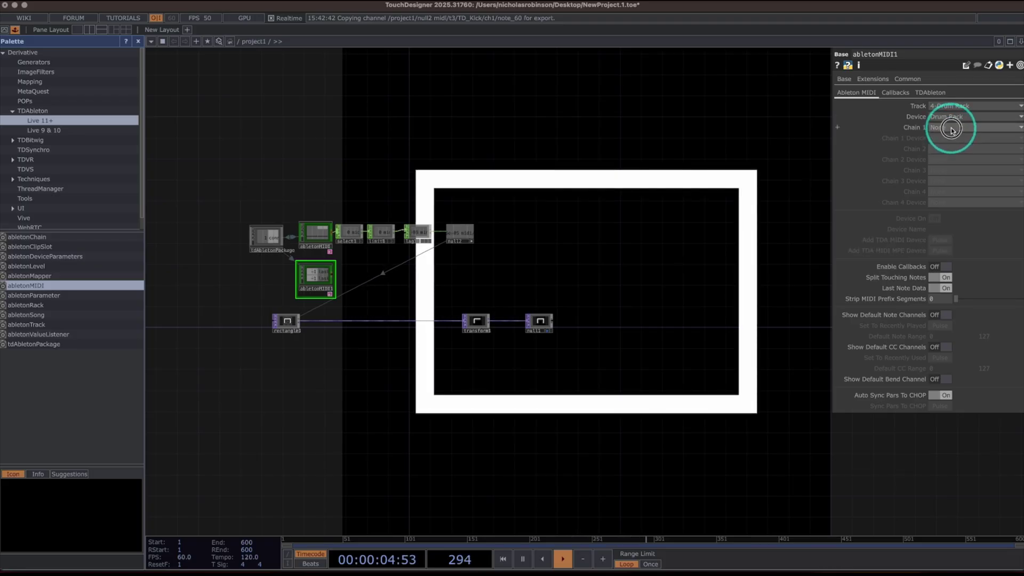
click(952, 143)
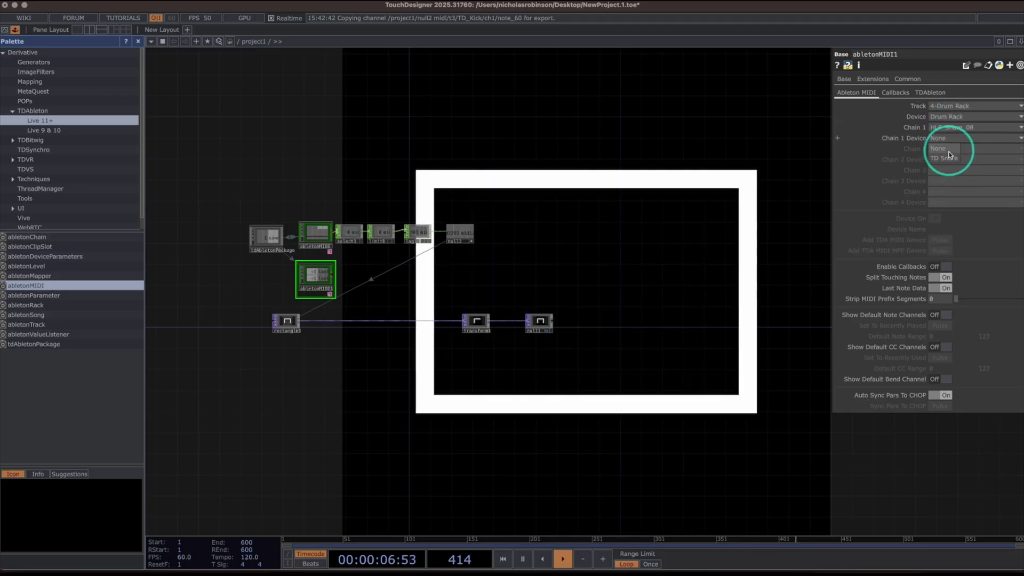
click(949, 150)
Step: Add a Select CHOP after abletonMIDI1 and set its channel name to midi/t3/TD_Snare/ch1/note_60
scroll(368, 301, up, 5)
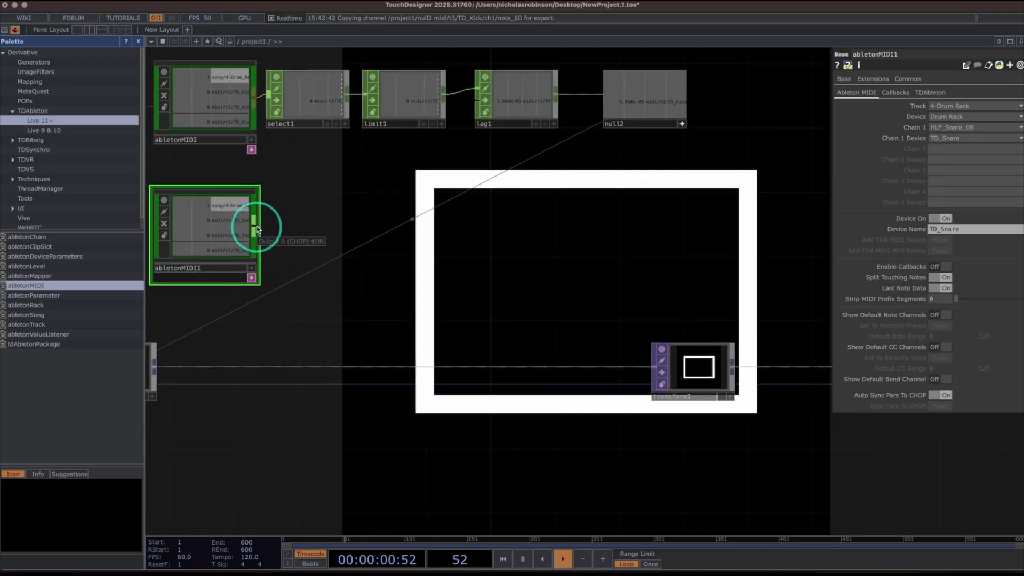
right_click(256, 228)
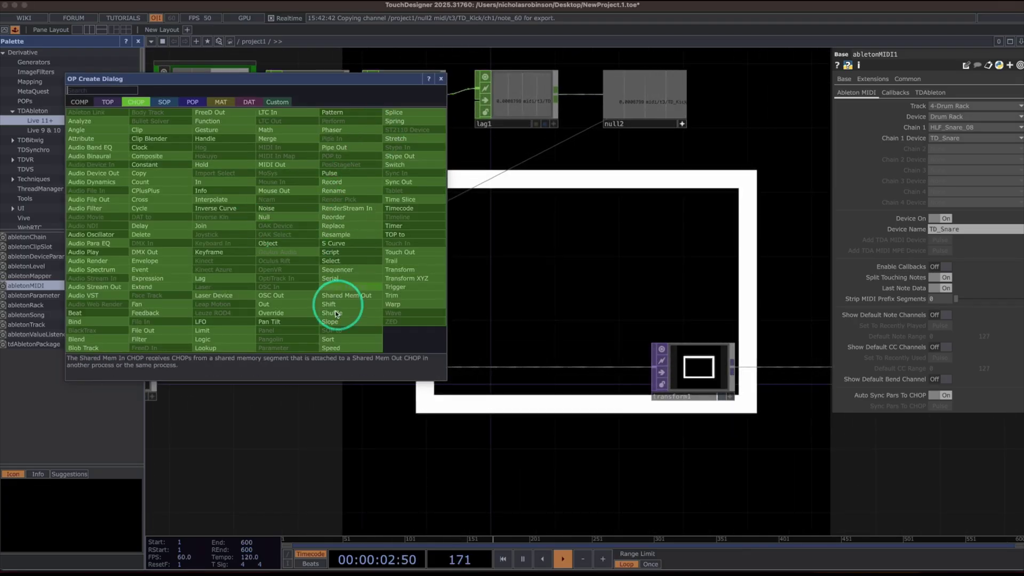
click(334, 261)
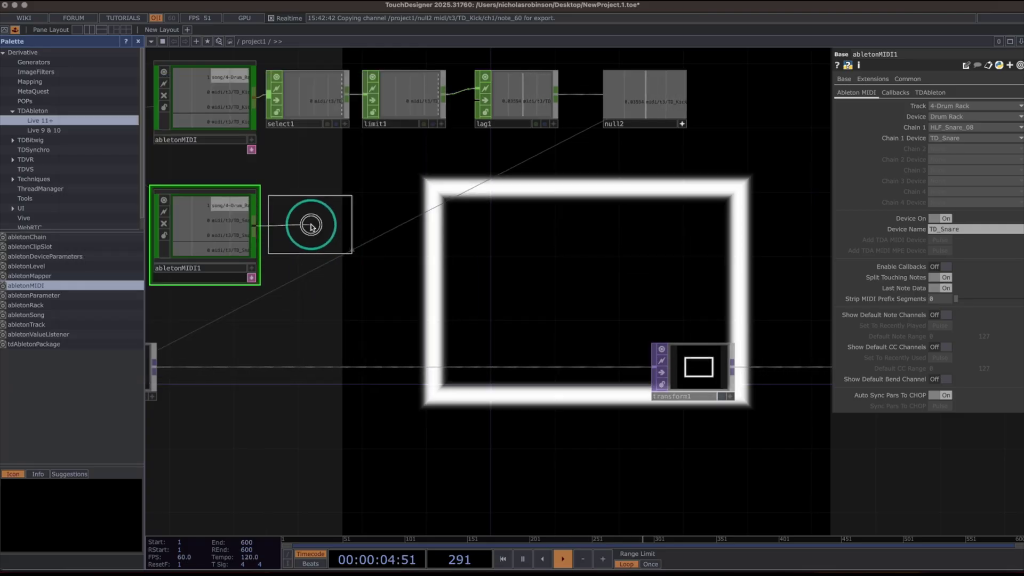
click(311, 225)
click(1018, 103)
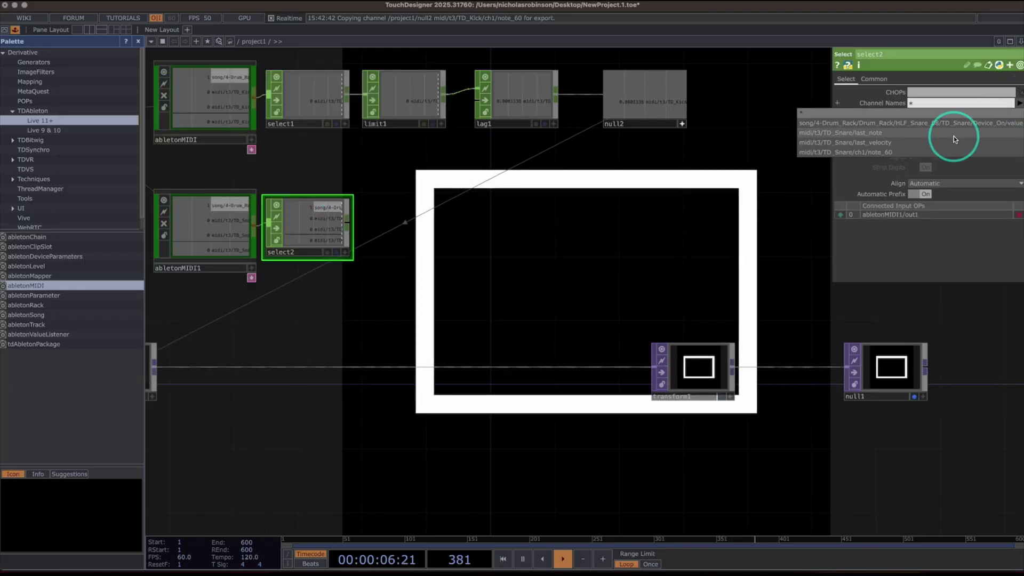
click(929, 151)
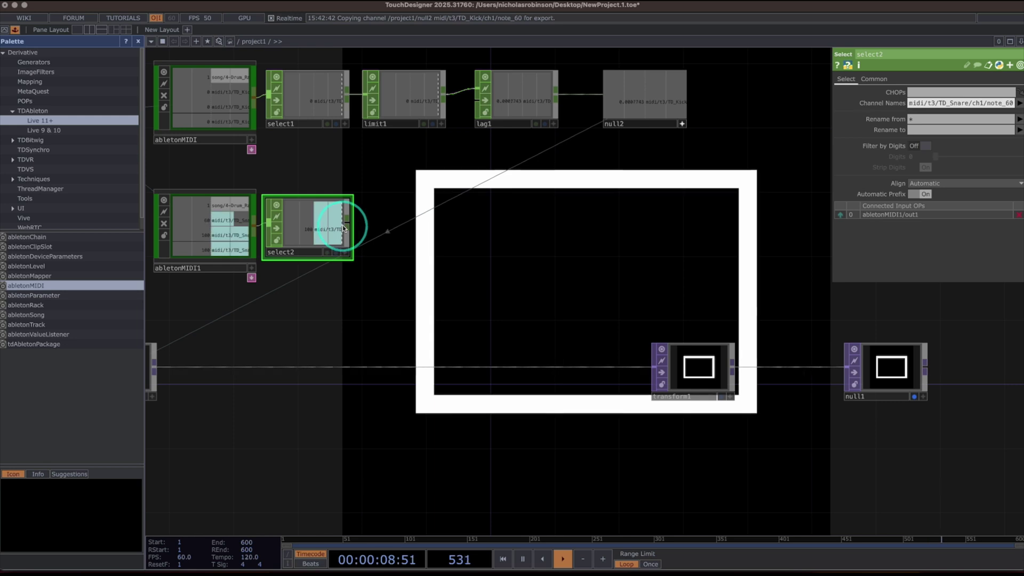
Step: Add a Limit CHOP after select2, with type Clamp and a minimum of 0
right_click(344, 227)
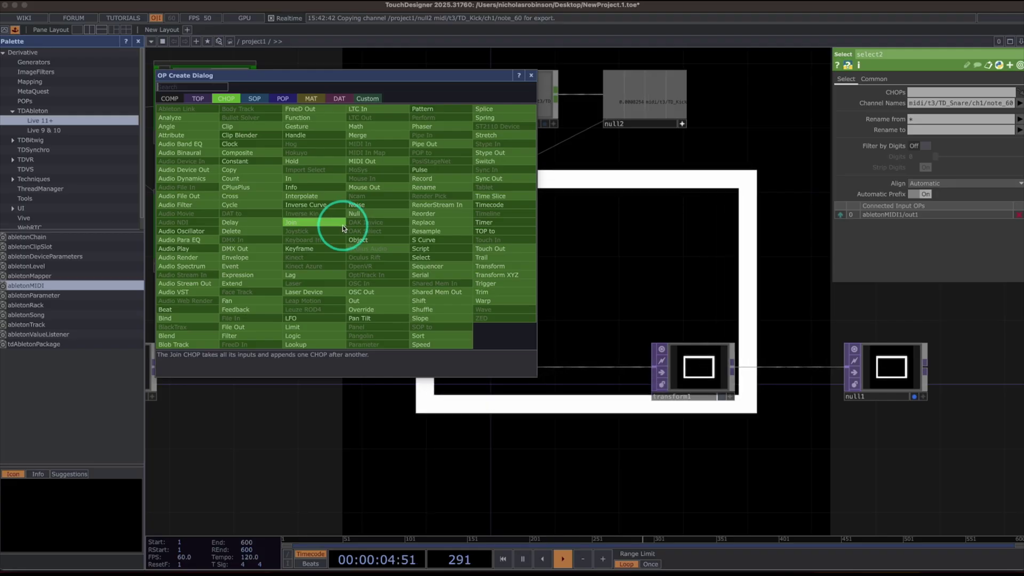
click(292, 327)
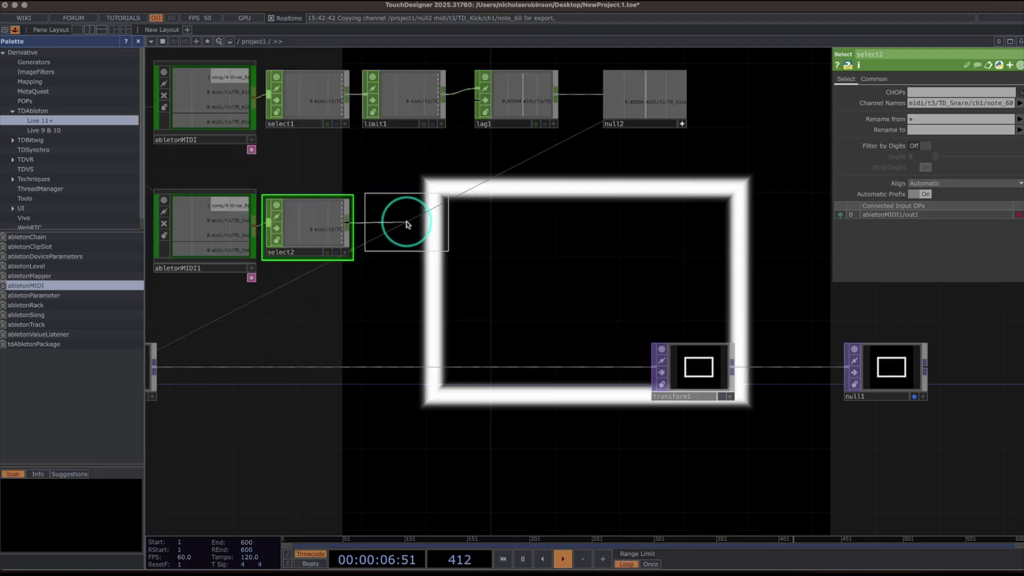
click(406, 224)
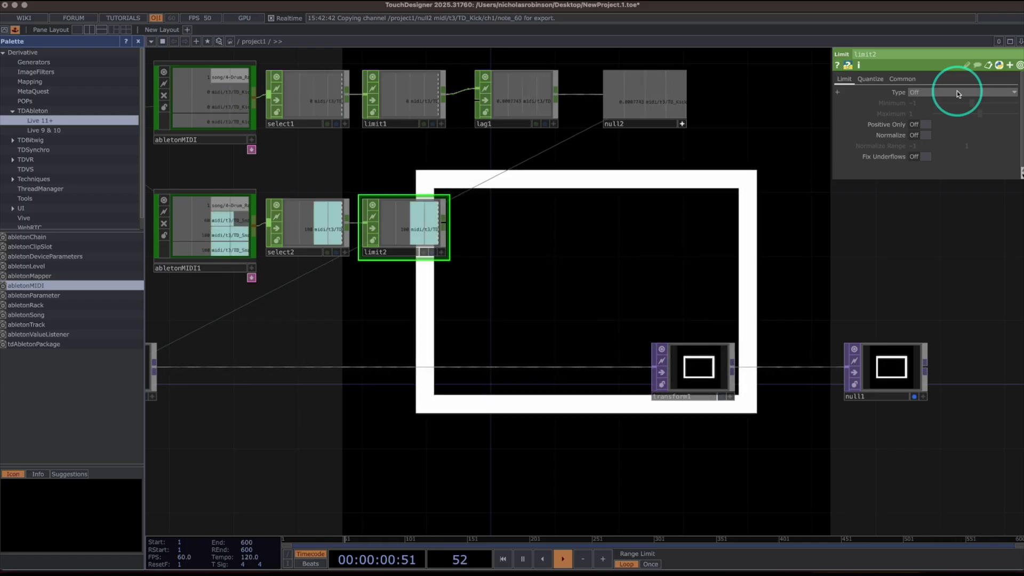
click(957, 90)
click(927, 106)
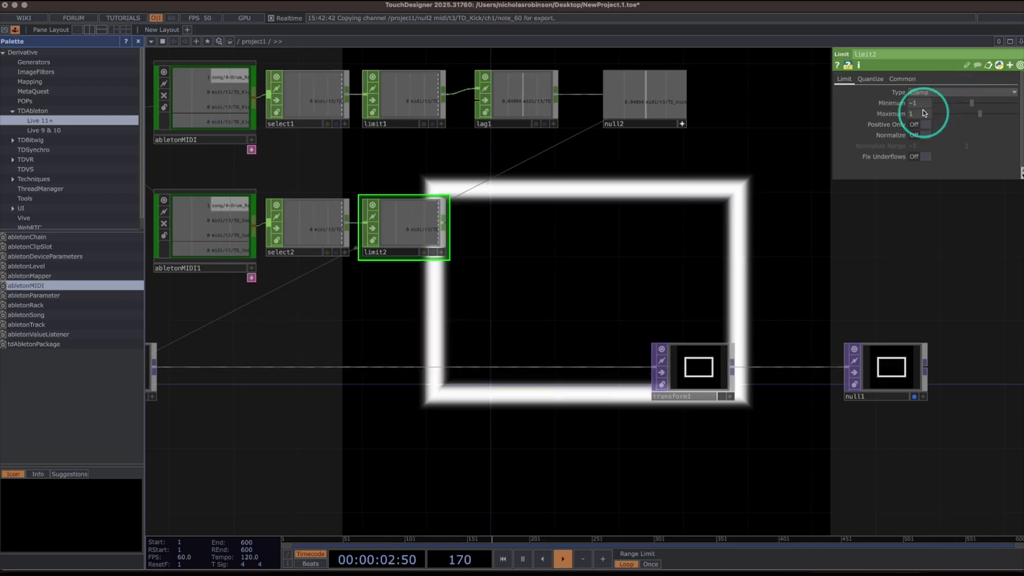
click(922, 103)
text(0)
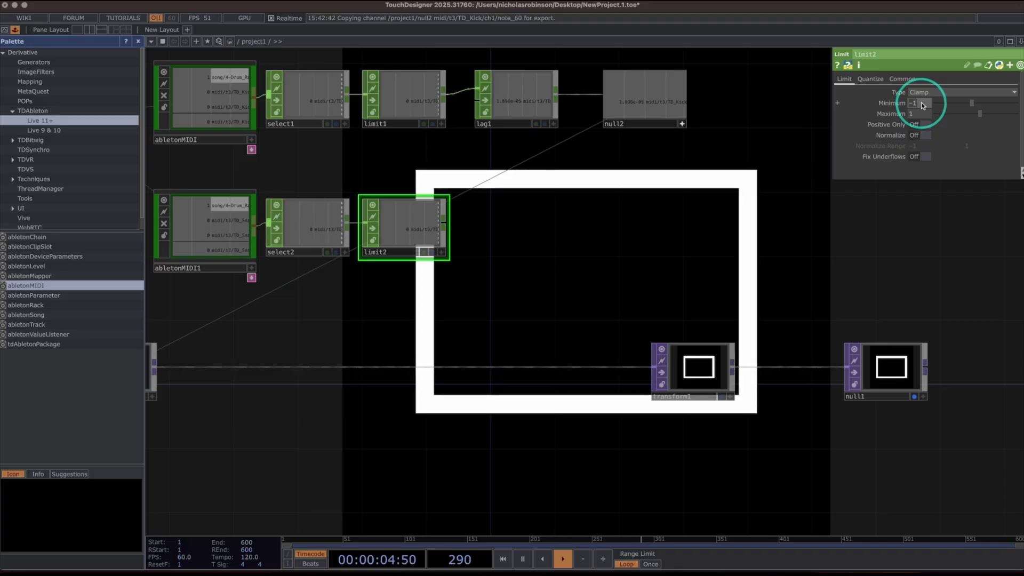
key(Return)
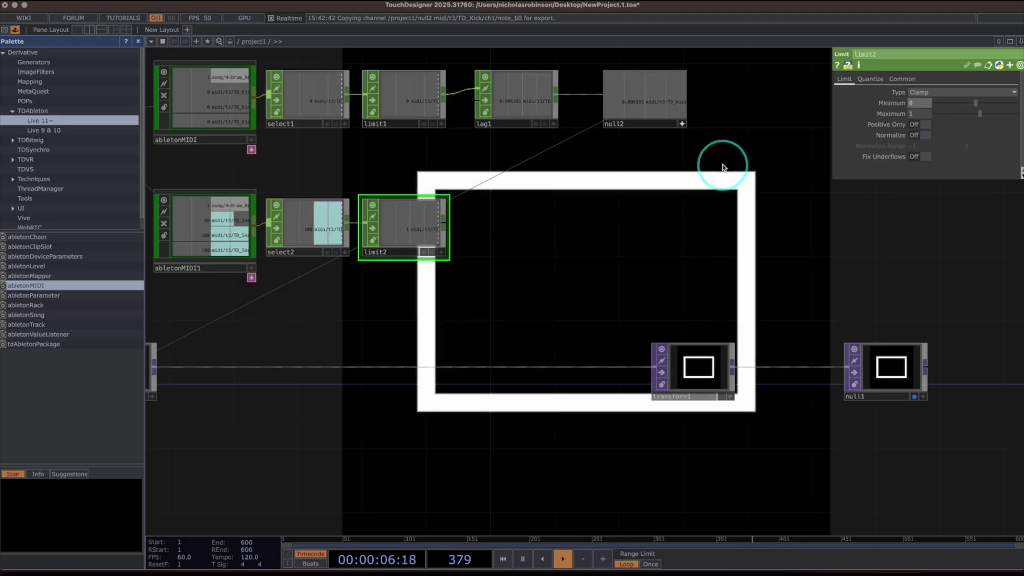
Step: Add a Null CHOP after limit2, leaving space between them
right_click(445, 218)
click(454, 213)
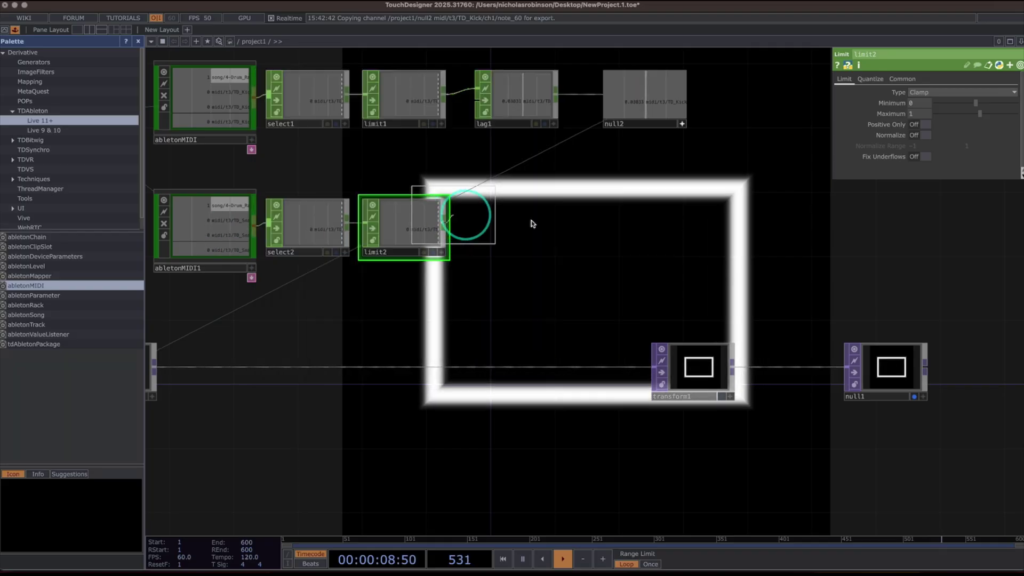
click(640, 229)
Step: Insert a Transform TOP between rectangle1 and transform1, close to rectangle1
scroll(551, 274, left, 8)
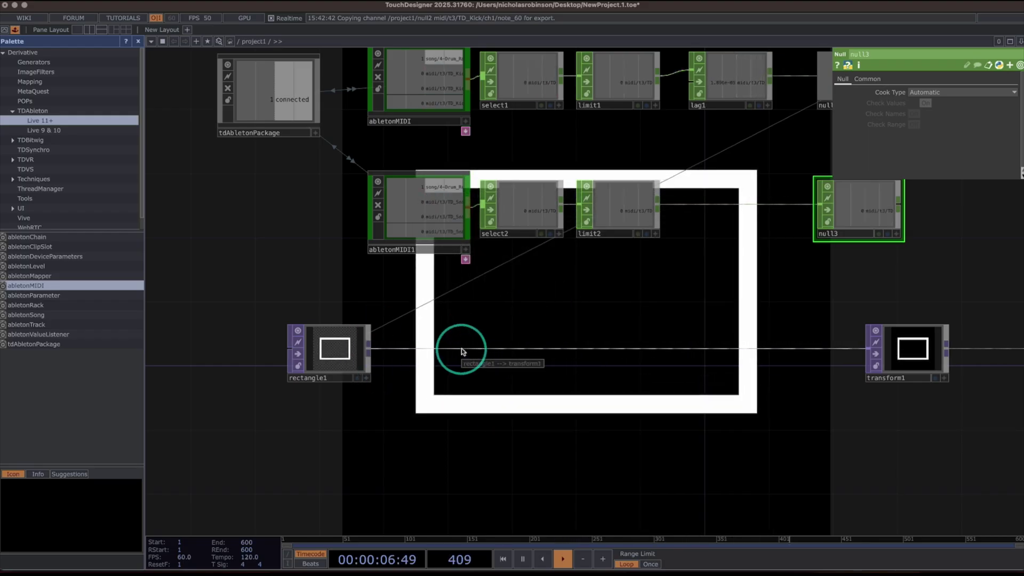
right_click(462, 349)
click(471, 342)
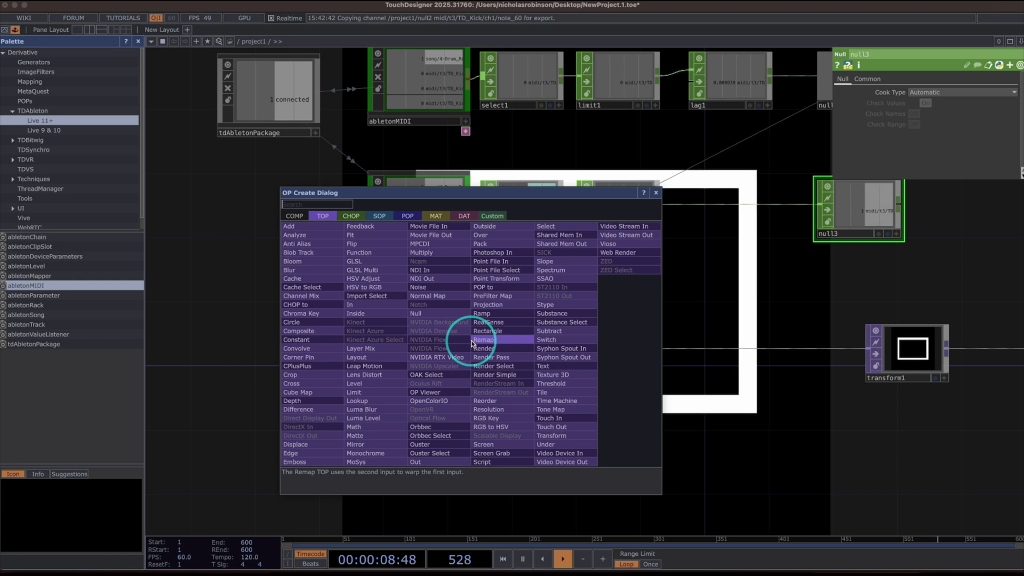
click(563, 435)
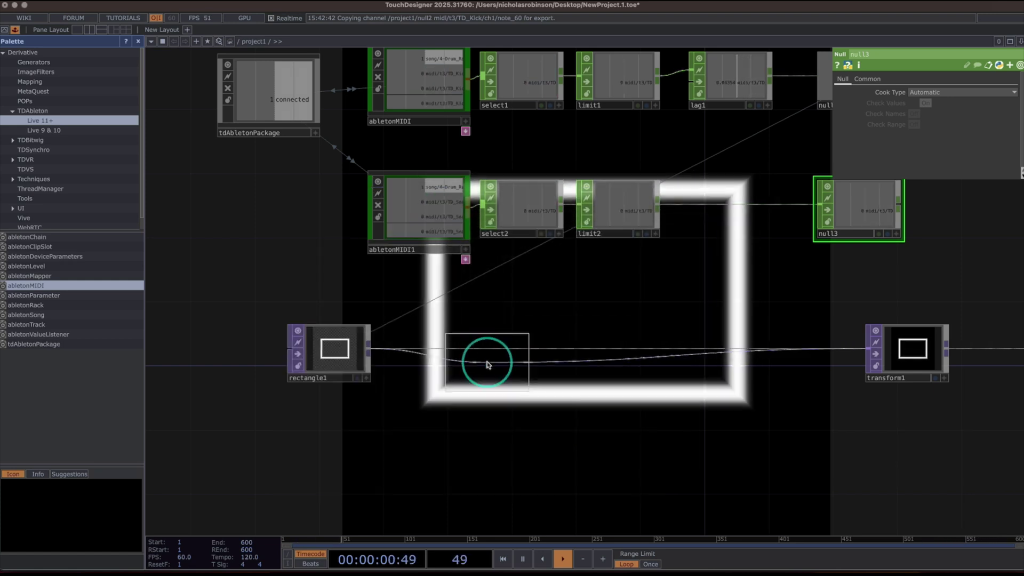
click(486, 347)
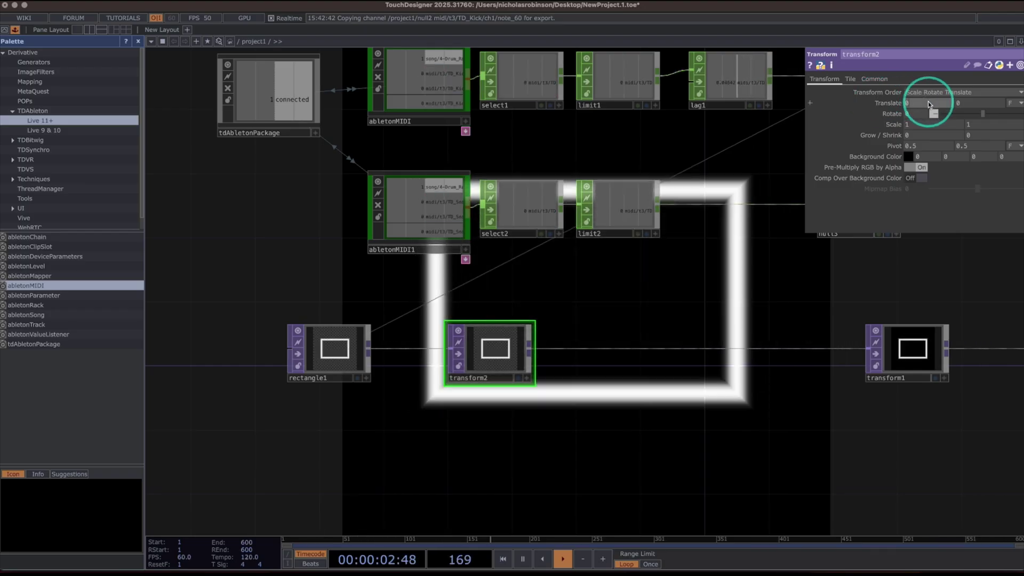
Step: Try a horizontal translation of -0.5 and a negative rotation on transform2, returning each parameter to 0
click(928, 103)
text(0.5)
key(Return)
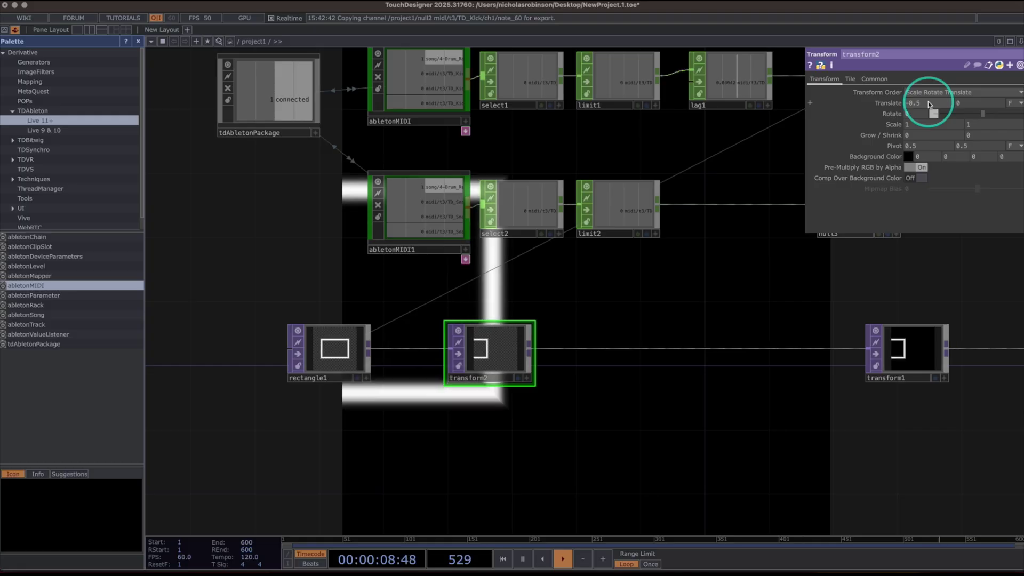
click(927, 103)
text(0)
key(Return)
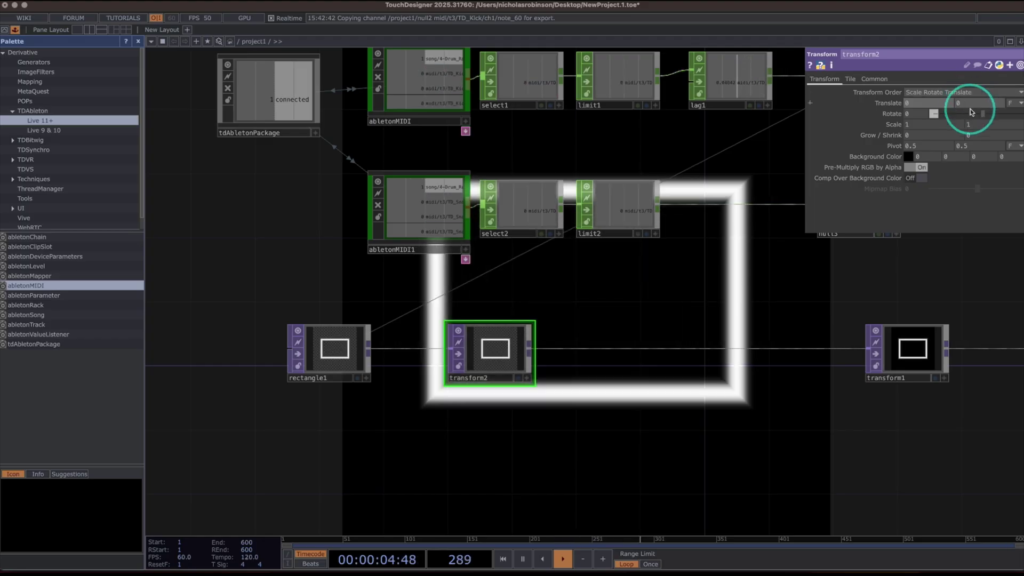
drag(981, 113, 952, 113)
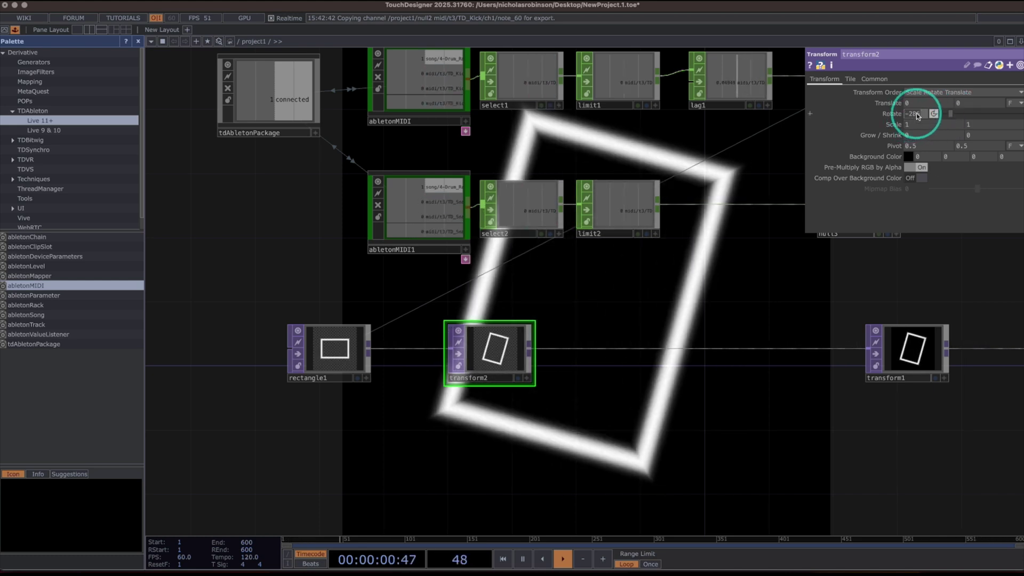
key(super+z)
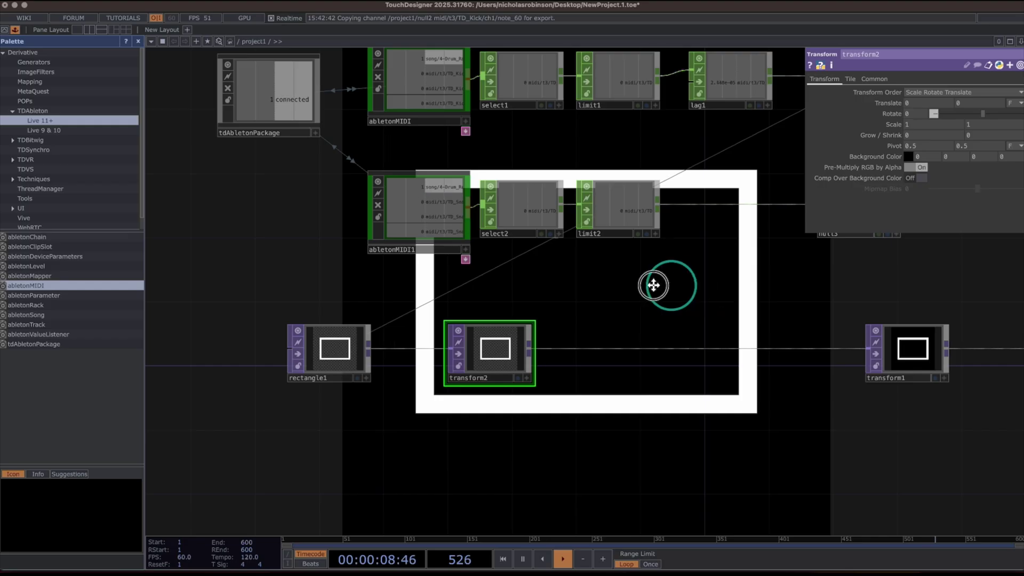
Step: Link transform2's Scale to null3's snare note channel as a CHOP reference
drag(653, 286, 583, 286)
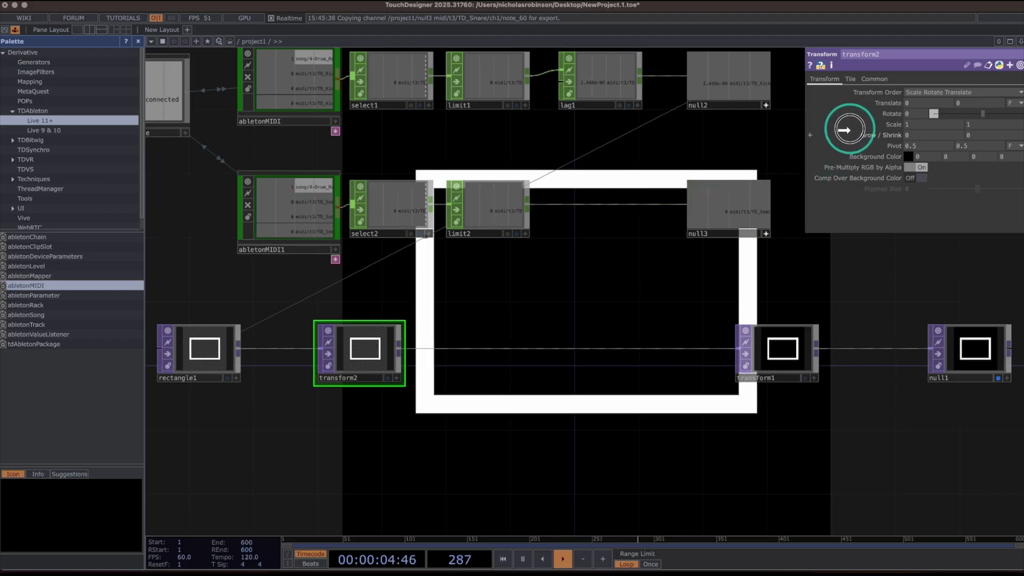
mouse_move(850, 130)
mouse_down()
mouse_move(868, 119)
mouse_move(854, 112)
mouse_up()
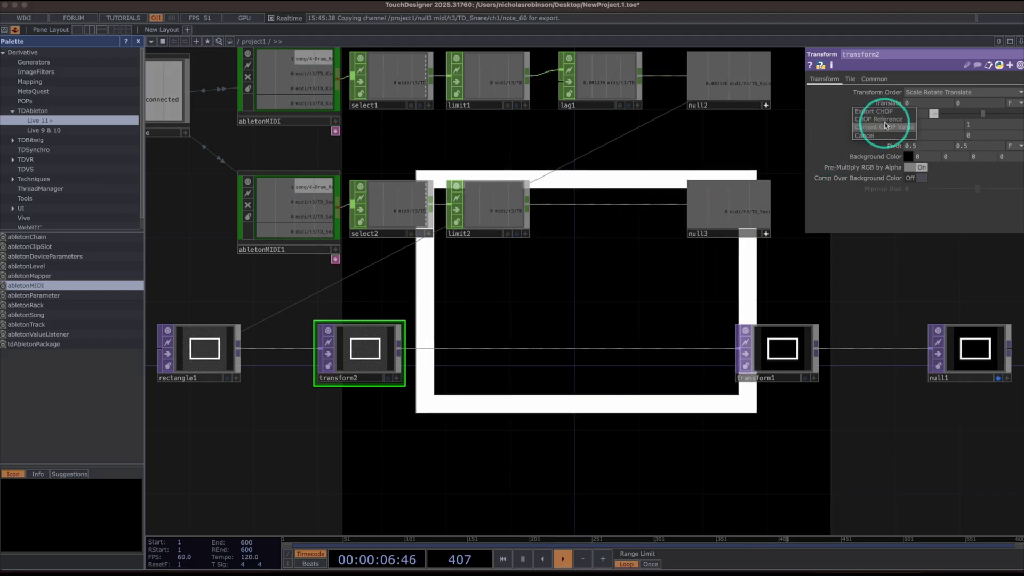
click(885, 122)
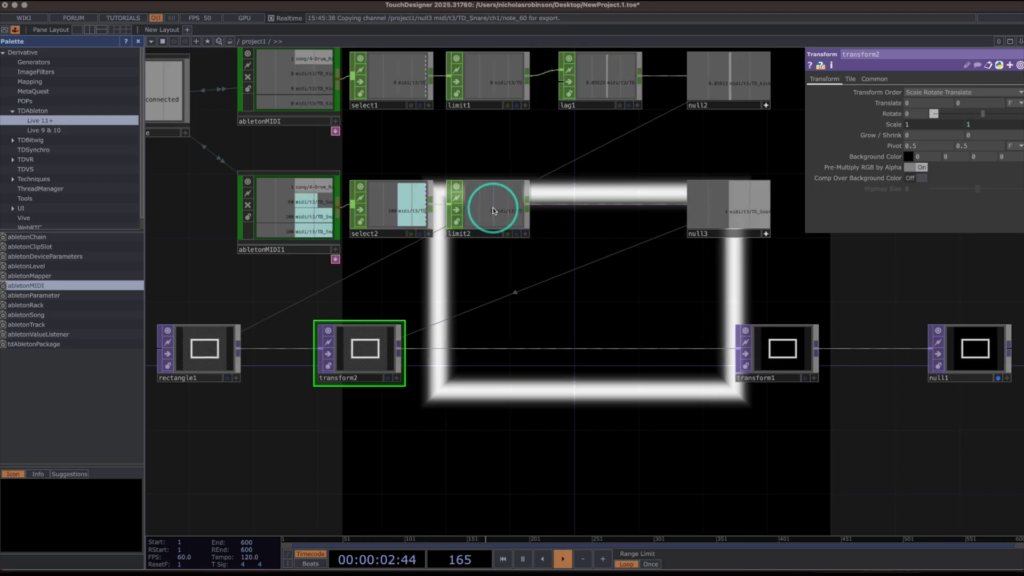
Step: Insert a Math CHOP between limit2 and null3 in the snare chain
right_click(575, 208)
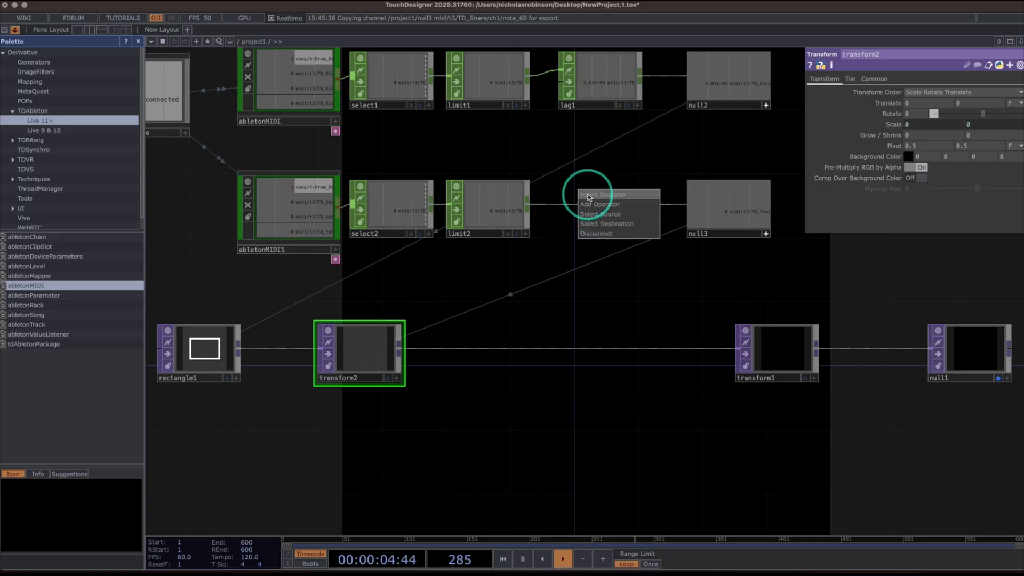
click(589, 197)
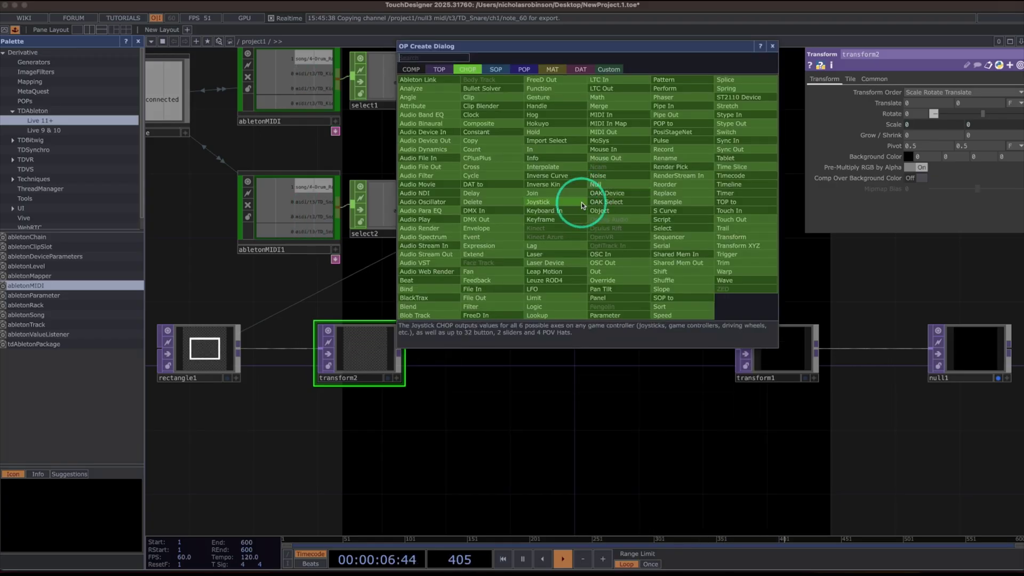
drag(570, 214, 599, 208)
click(599, 208)
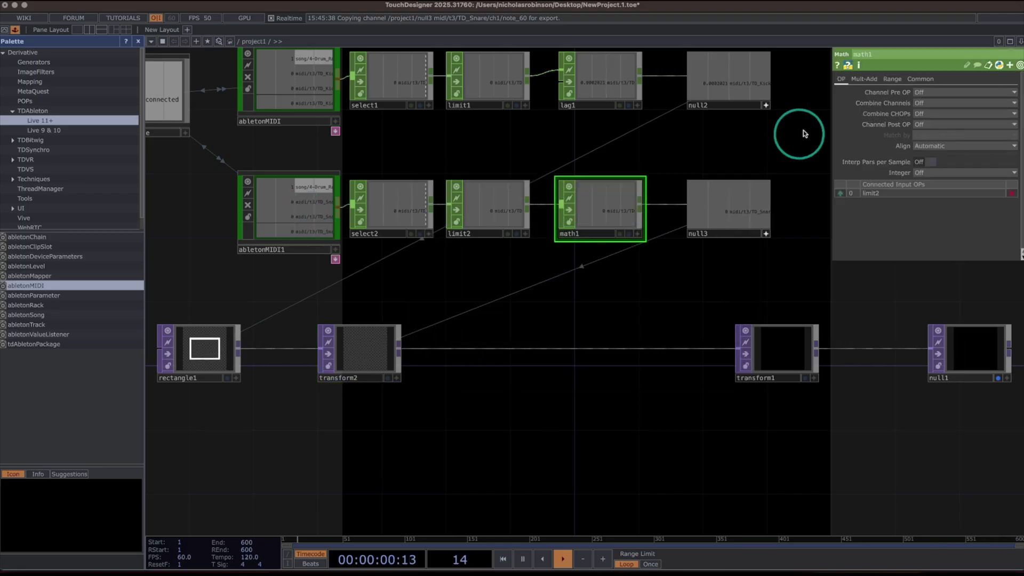
Step: Remap math1's output by setting the low end of its To Range to 0.6
click(896, 80)
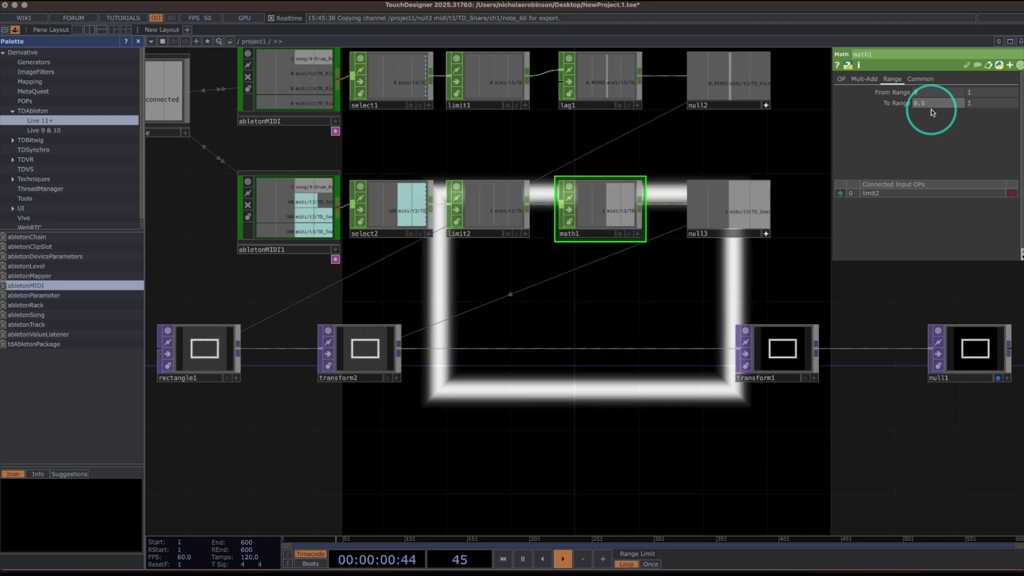
scroll(791, 253, down, 6)
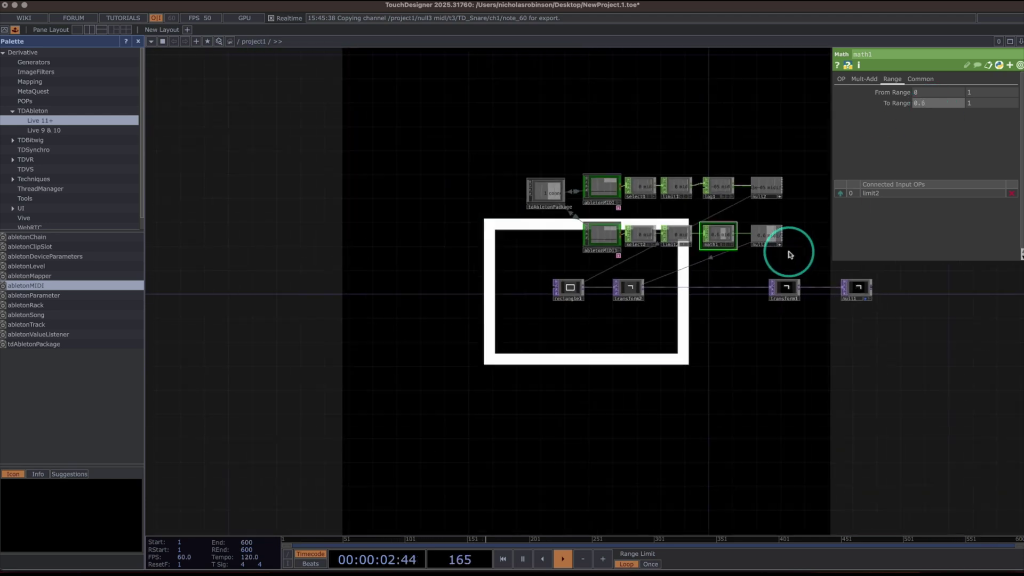
scroll(595, 222, right, 10)
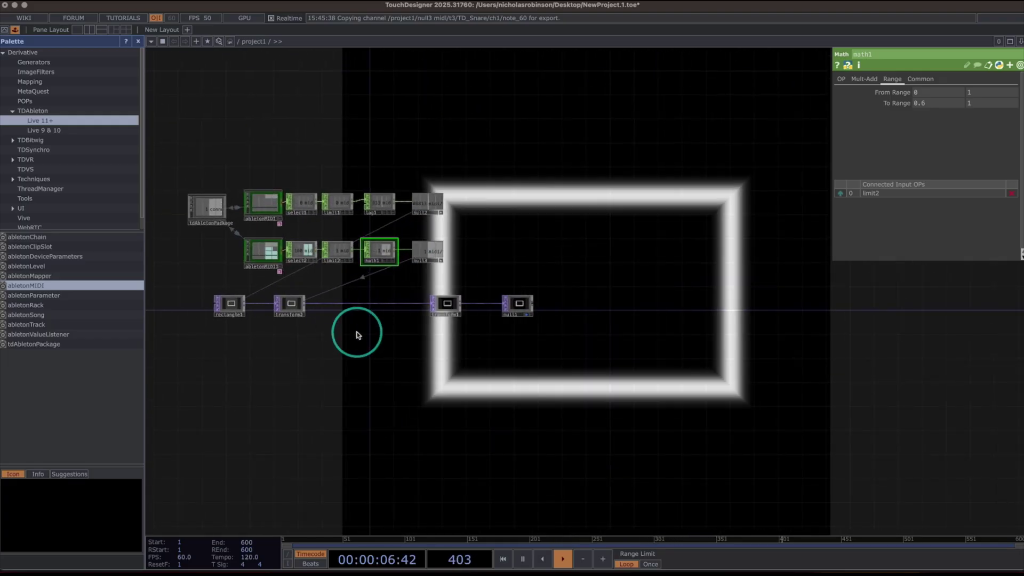
Step: Move null3 farther from math1 and insert a Lag CHOP between them
scroll(403, 355, up, 5)
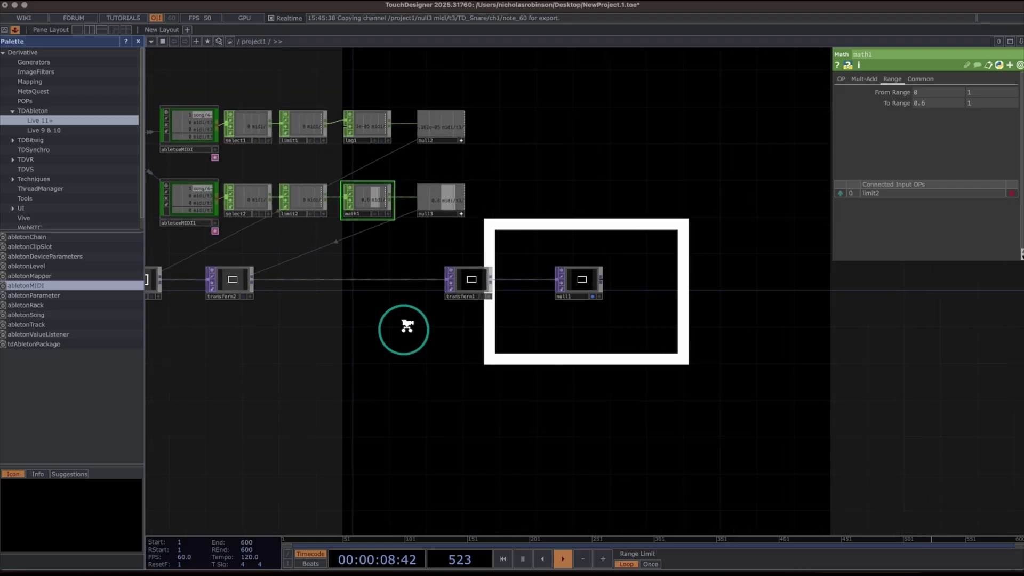
drag(448, 184, 522, 174)
right_click(423, 174)
click(440, 166)
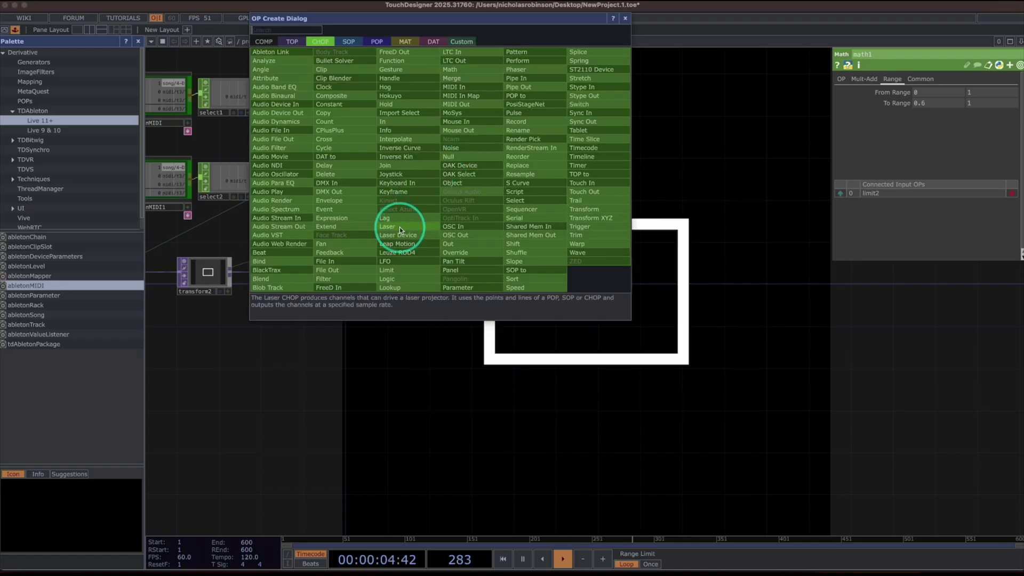
click(400, 218)
click(437, 182)
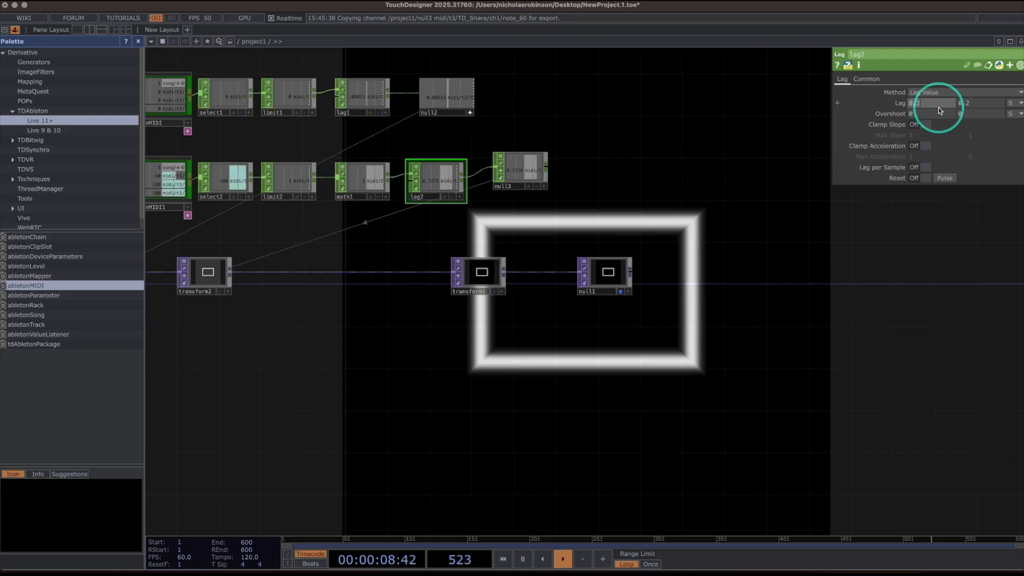
Step: Set lag2's first Lag value to 0 and its second to 0.05
text(05)
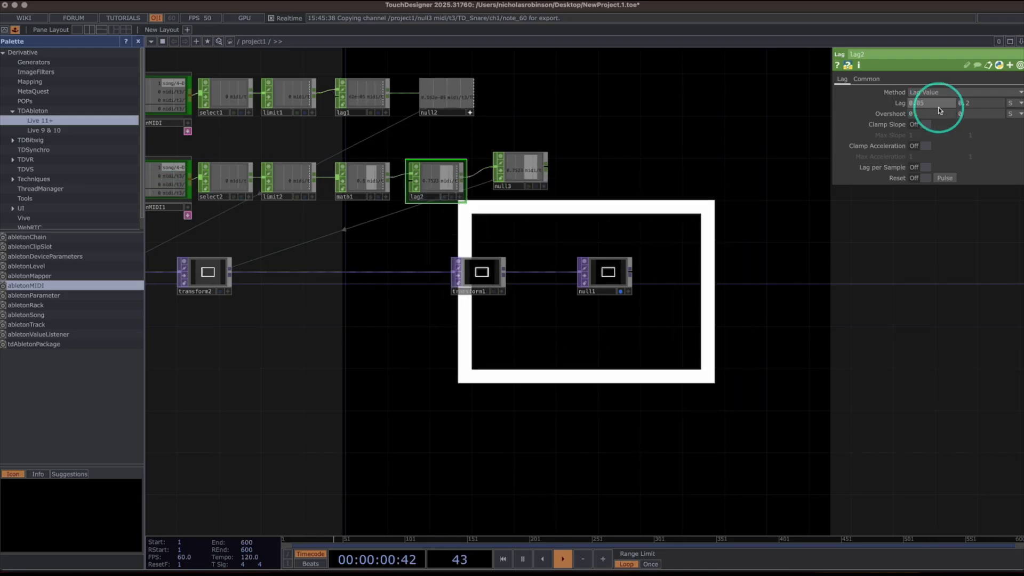
click(987, 102)
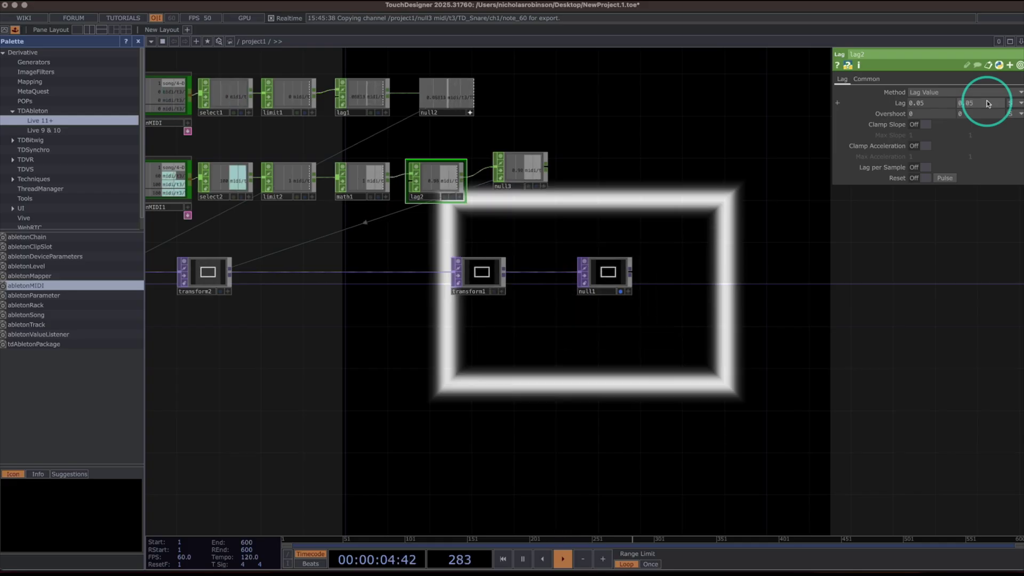
key(Return)
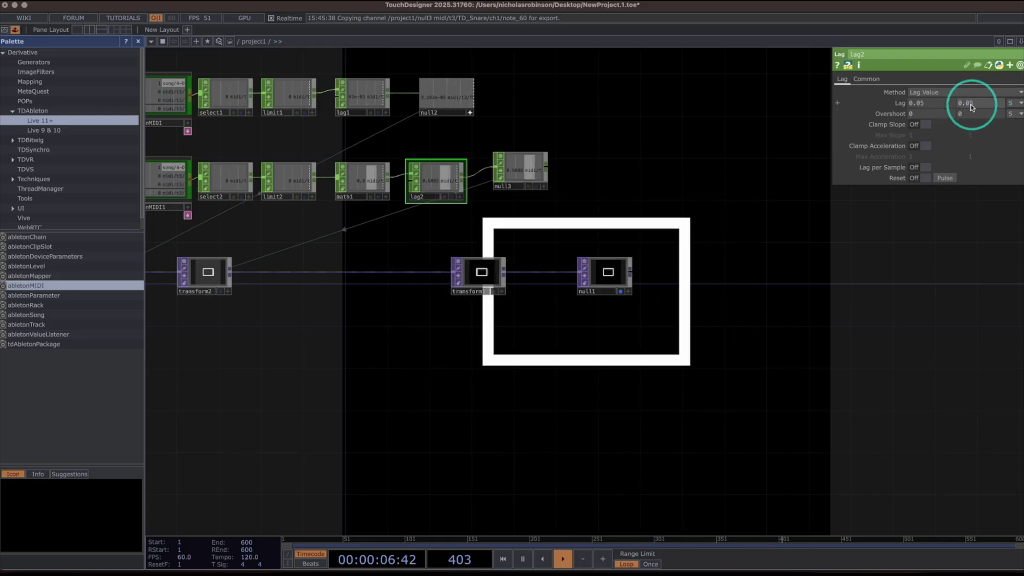
text(0)
key(Return)
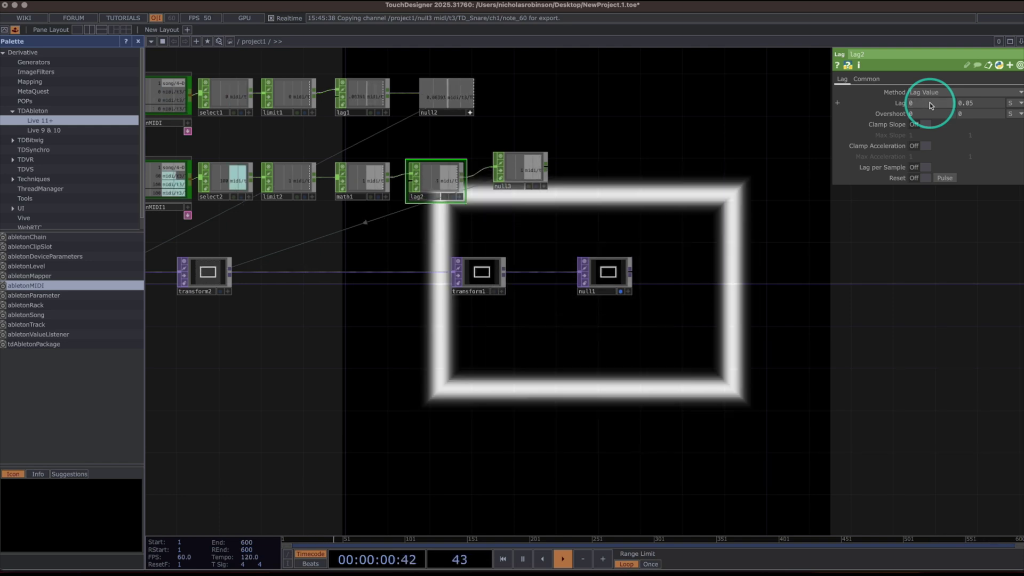
Step: Move null1 and transform1 farther along the TOP chain to open a wide gap after transform2
scroll(715, 165, down, 2)
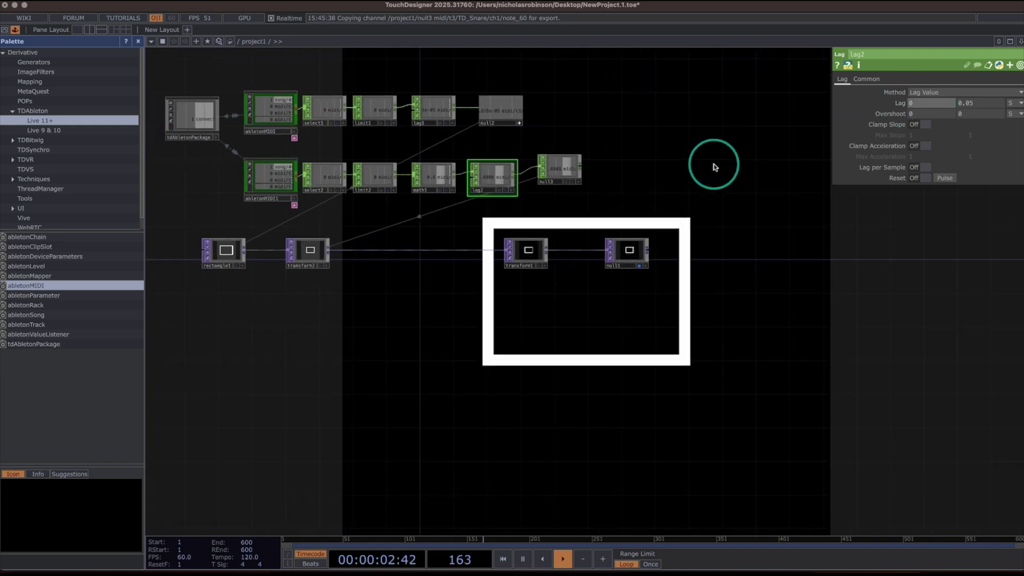
scroll(715, 165, down, 2)
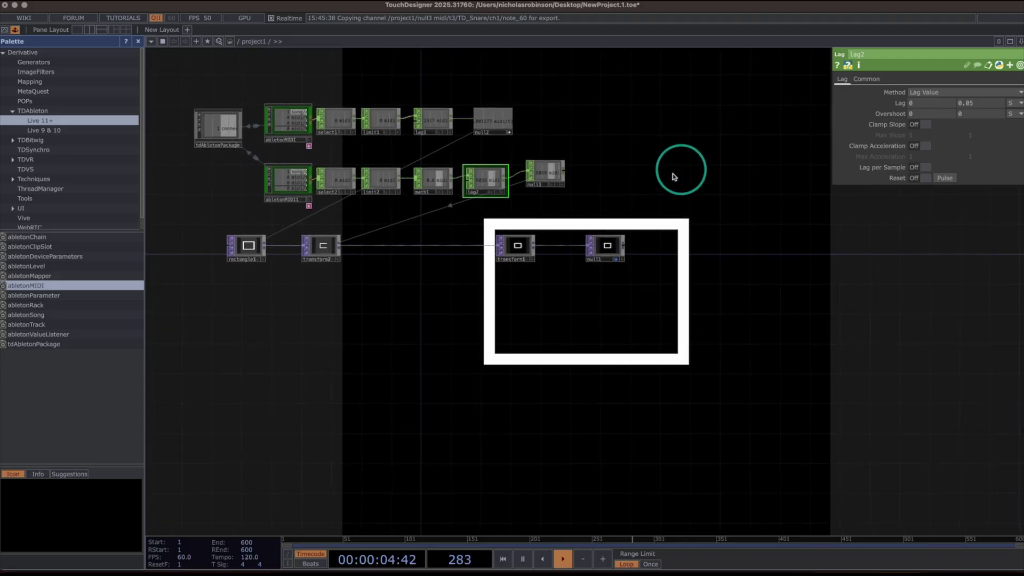
click(606, 246)
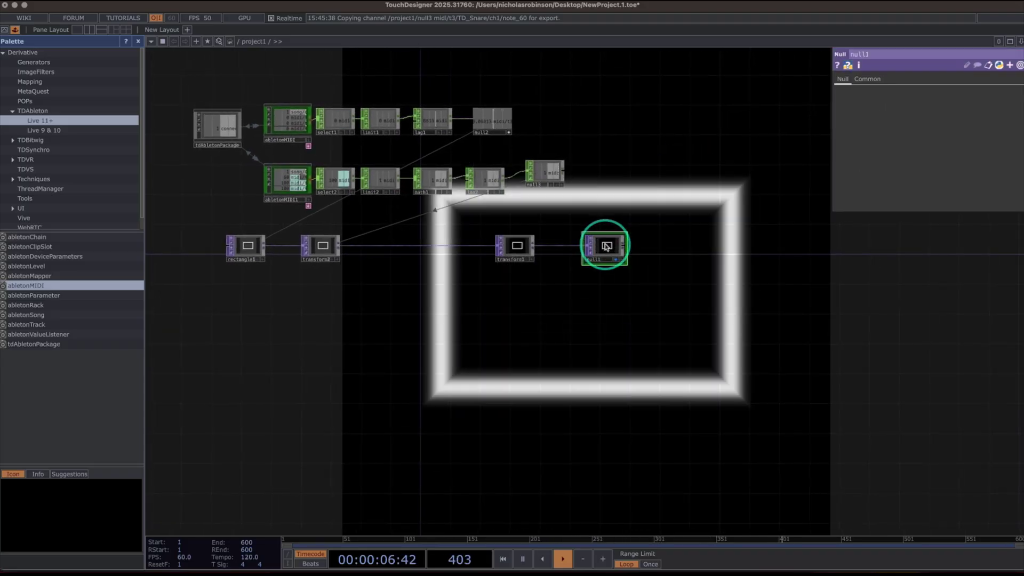
drag(705, 249, 821, 247)
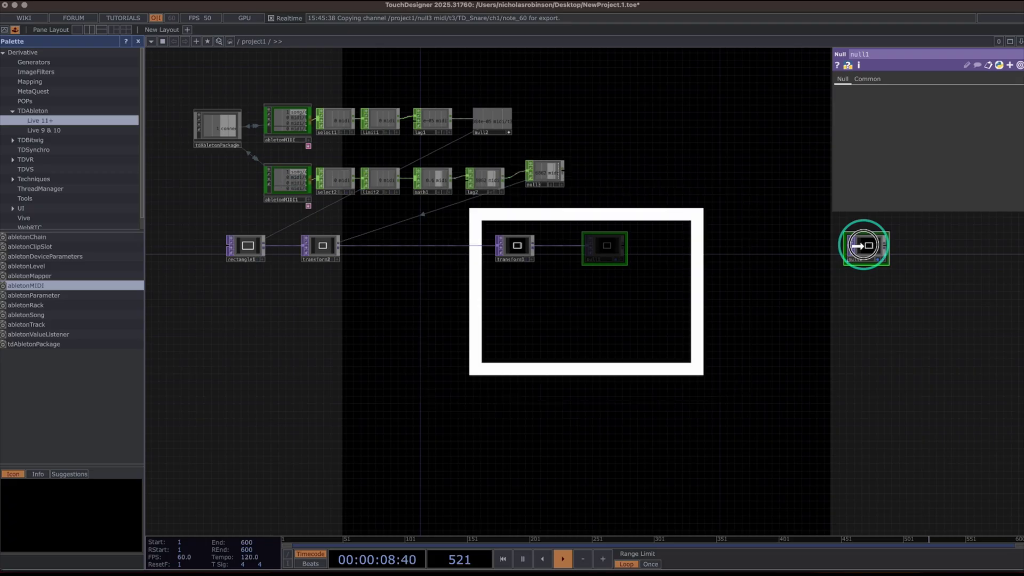
drag(514, 249, 693, 246)
drag(789, 248, 791, 247)
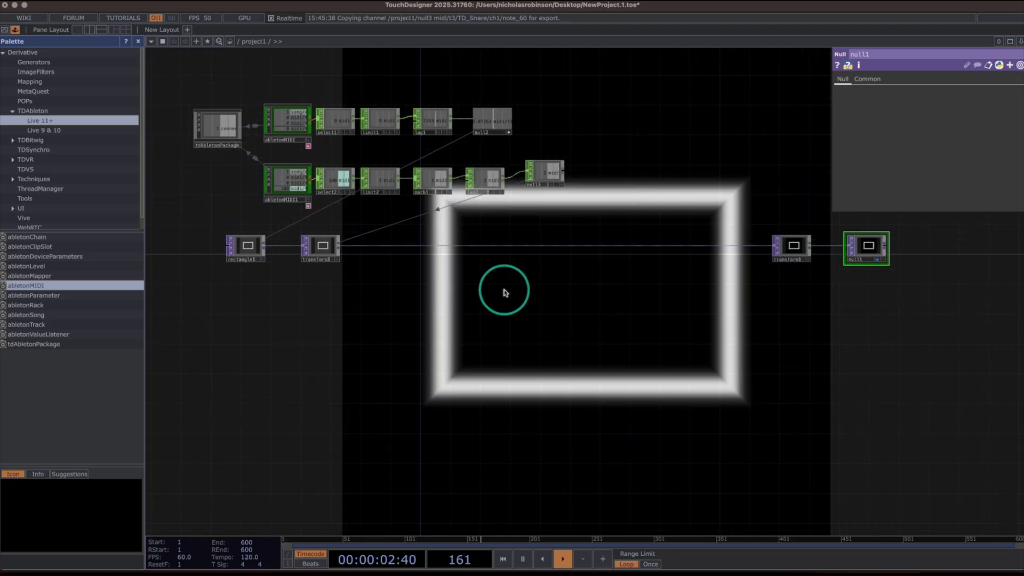
Step: Insert a Composite TOP between transform2 and transform1, keeping its operation on Multiply
right_click(472, 246)
click(489, 234)
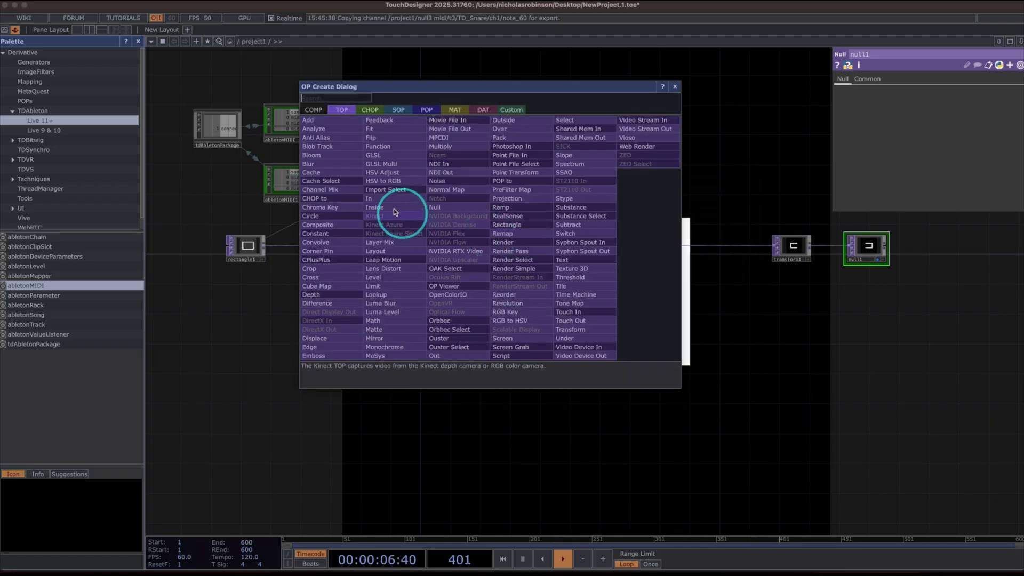
click(330, 229)
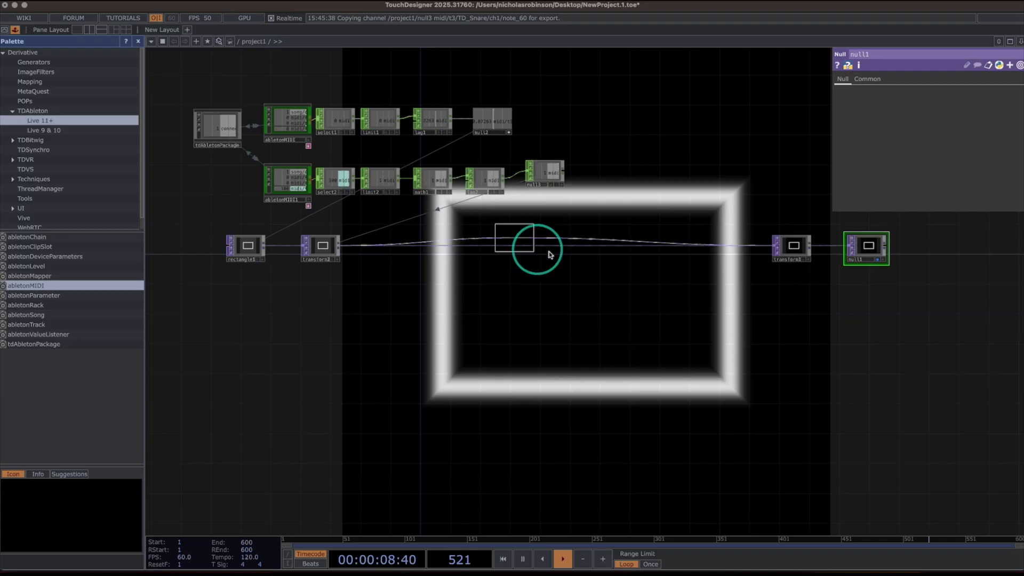
click(558, 245)
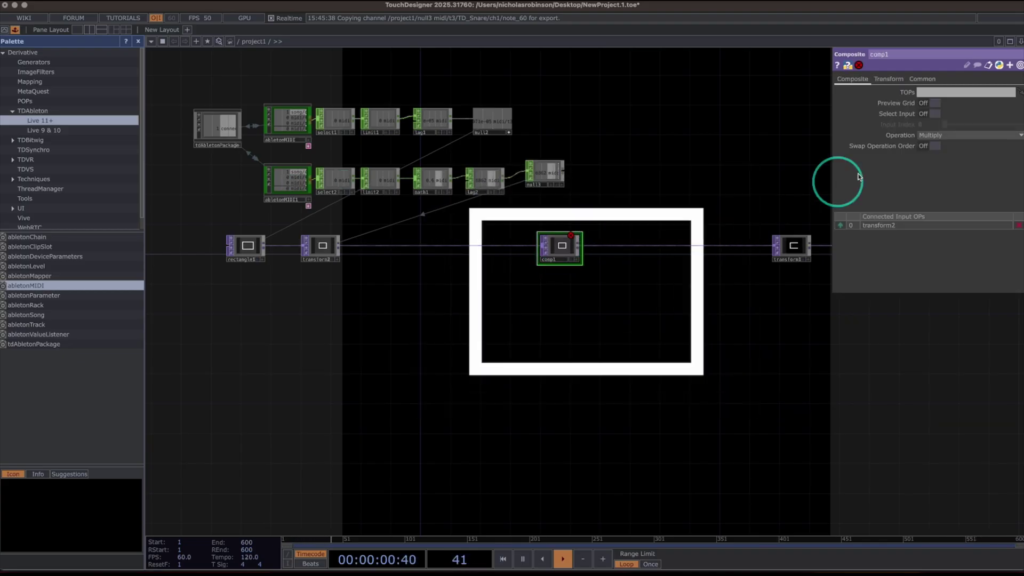
click(958, 137)
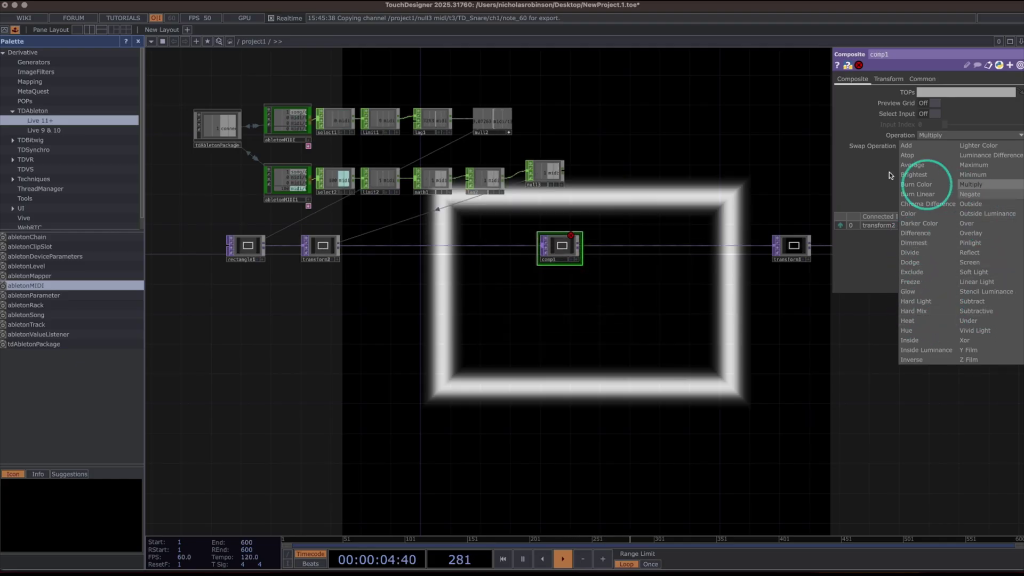
click(864, 176)
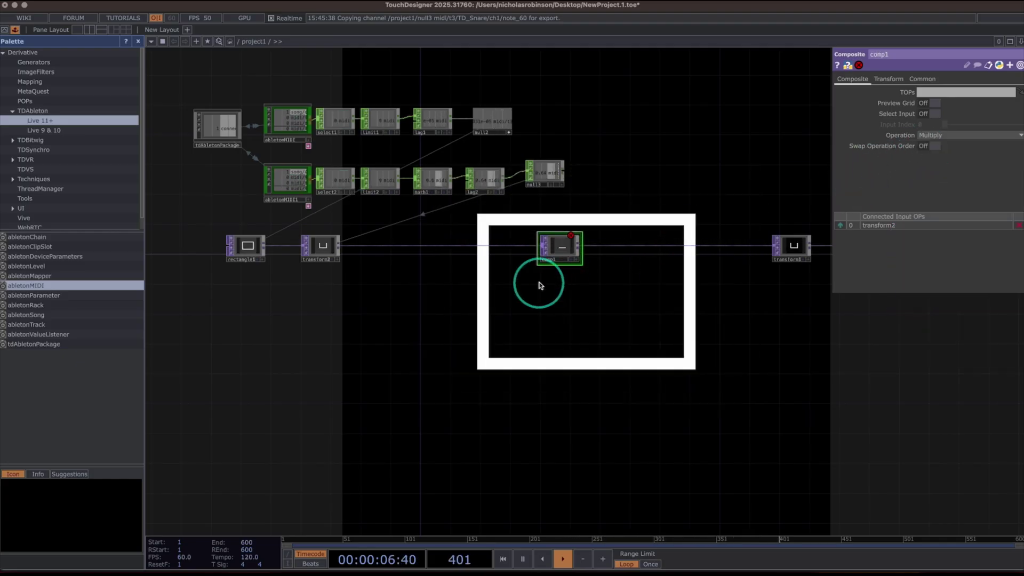
Step: Add a Noise TOP below the TOP chain, between transform2 and comp1
right_click(387, 295)
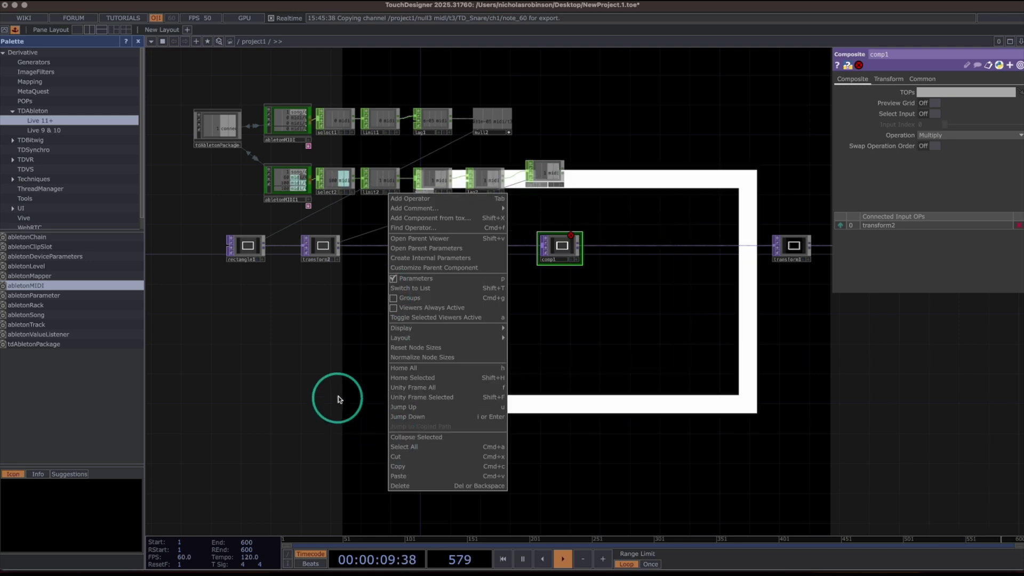
click(408, 199)
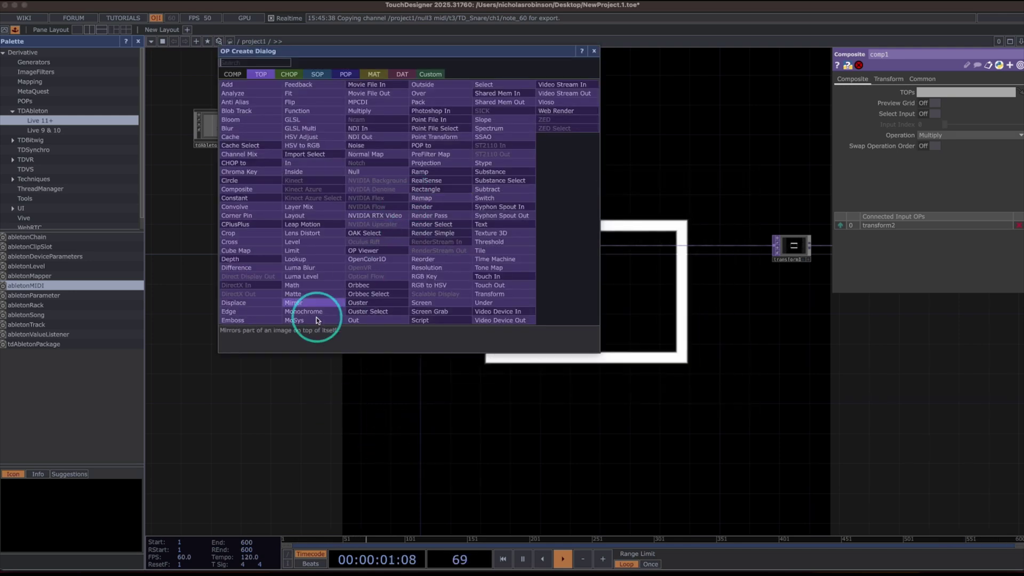
click(378, 146)
click(441, 299)
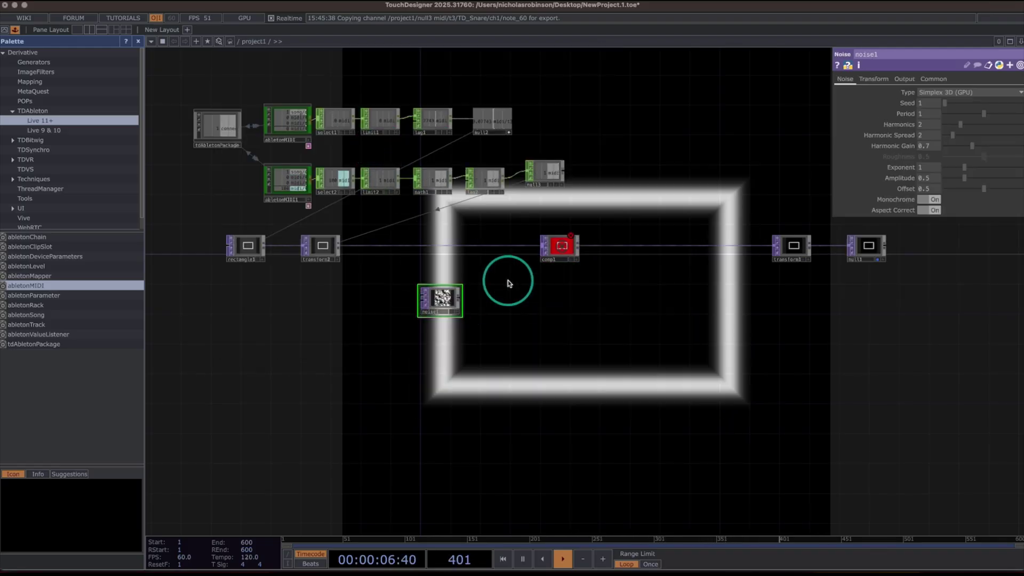
Step: Set noise1's resolution to 1280 by 1280
click(933, 79)
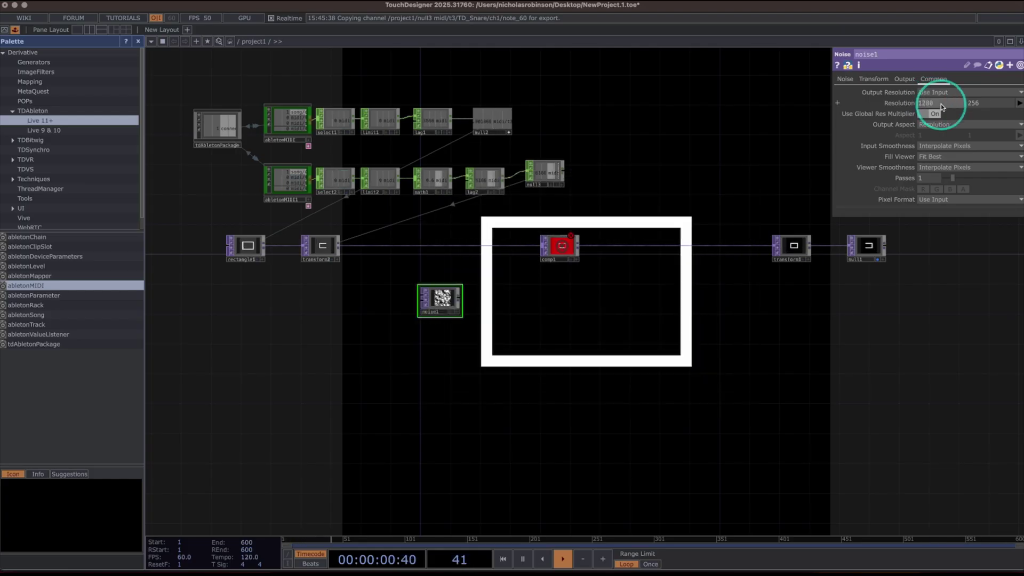
text(1280)
click(987, 104)
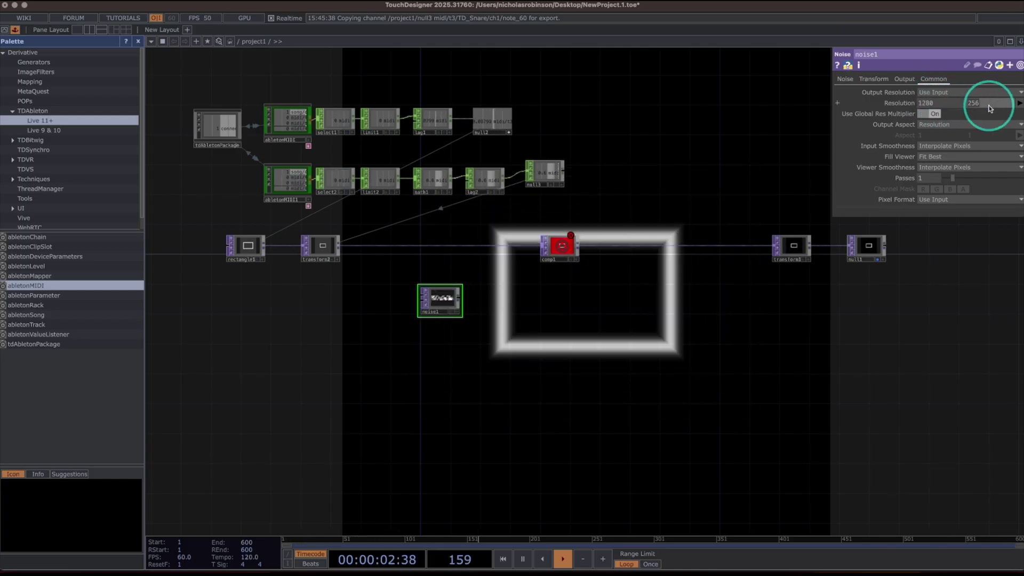
text(1280)
key(Return)
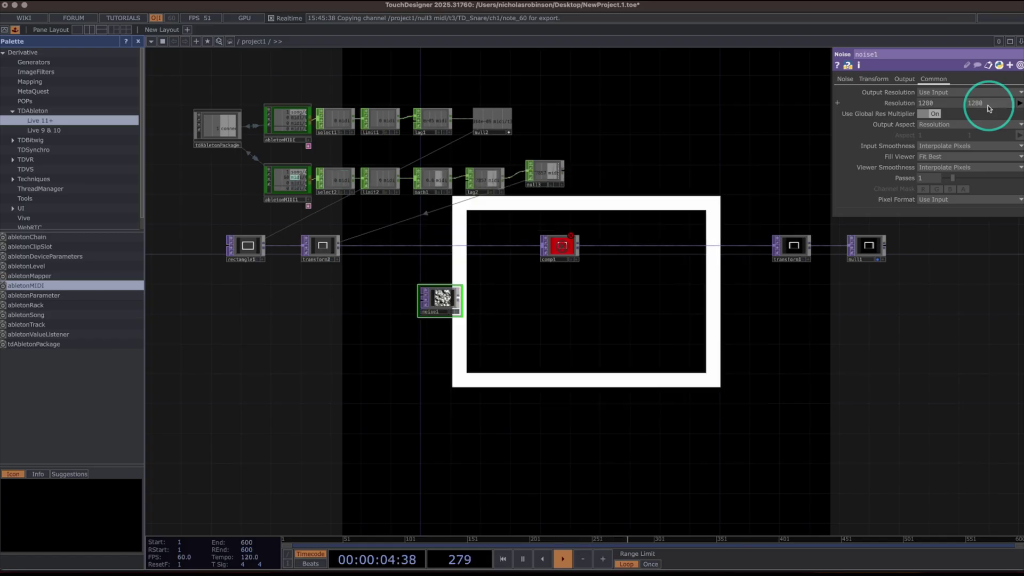
Step: Connect noise1's output to comp1 as its second input and inspect the Composite's parameters
click(845, 79)
drag(461, 291, 534, 254)
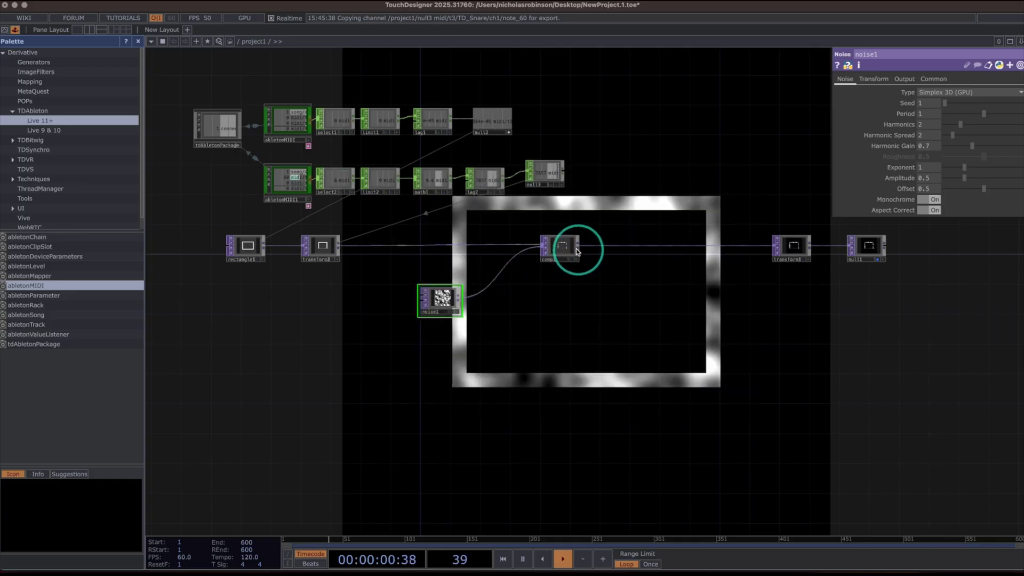
click(560, 247)
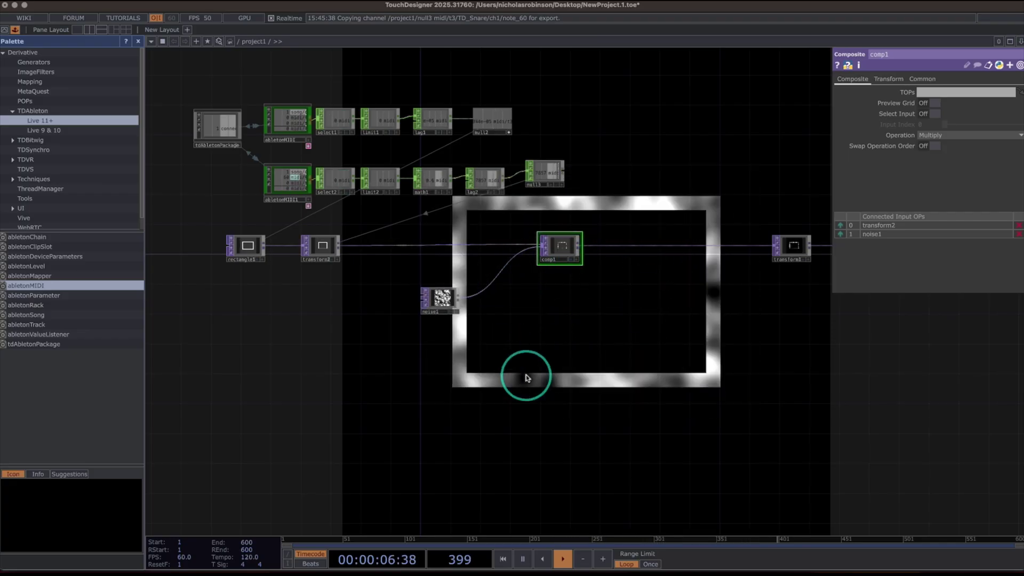
Step: Increase rectangle1's Border Width to about 0.0589
click(247, 247)
click(965, 234)
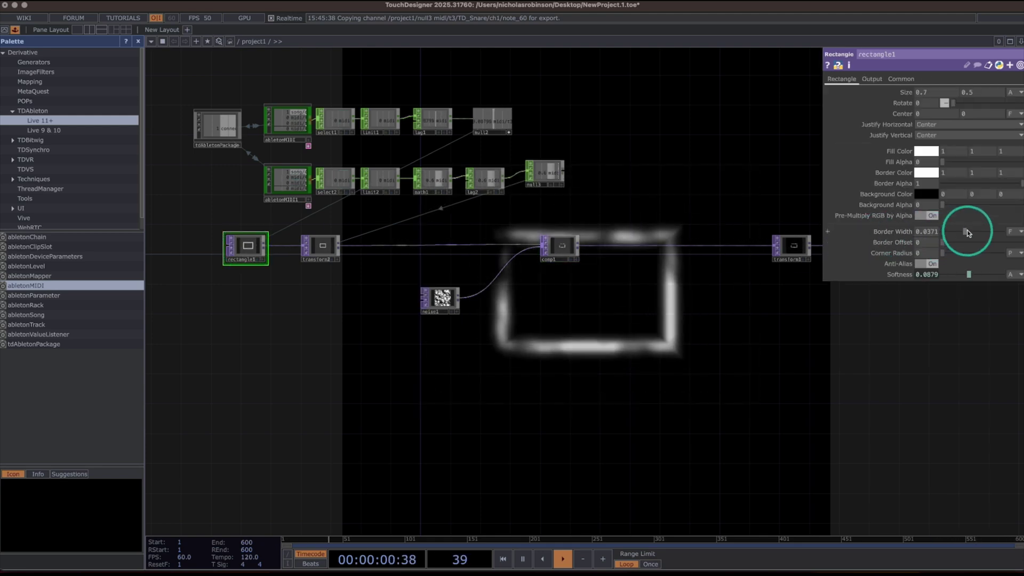
drag(976, 234, 980, 235)
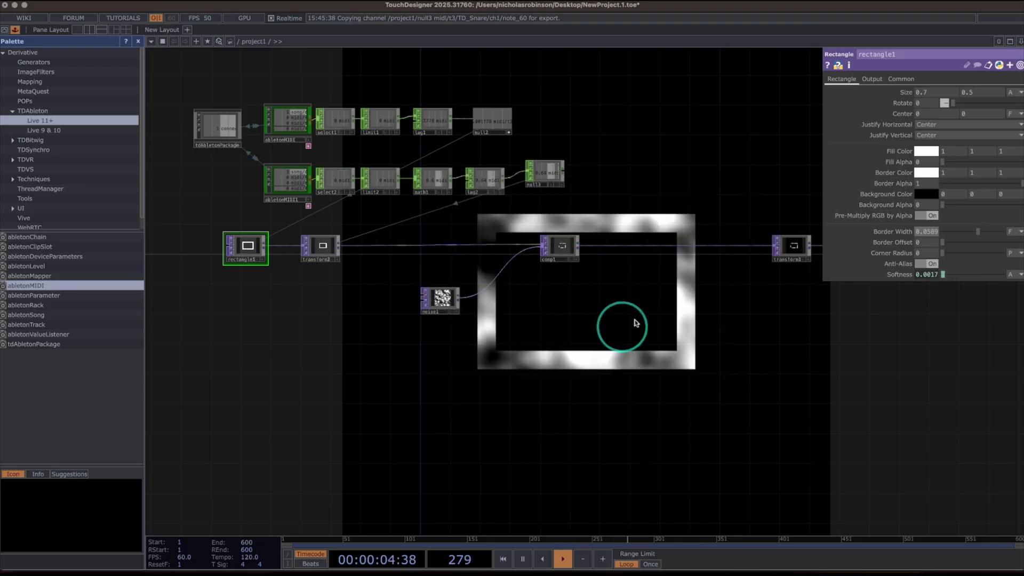
Step: Raise rectangle1's Fill Alpha to about 0.4 so the noise texture fills its interior
click(247, 245)
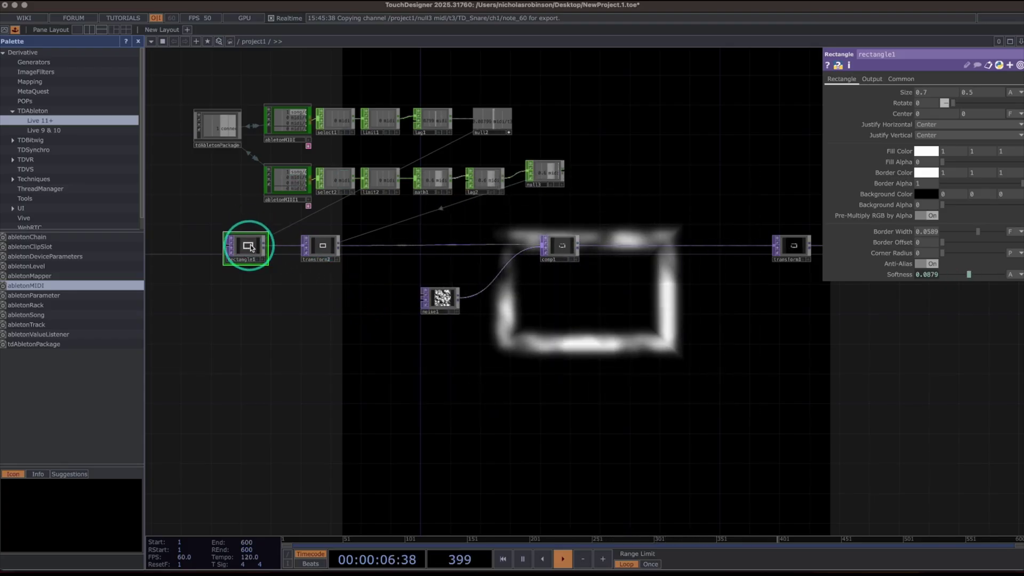
drag(907, 175, 974, 163)
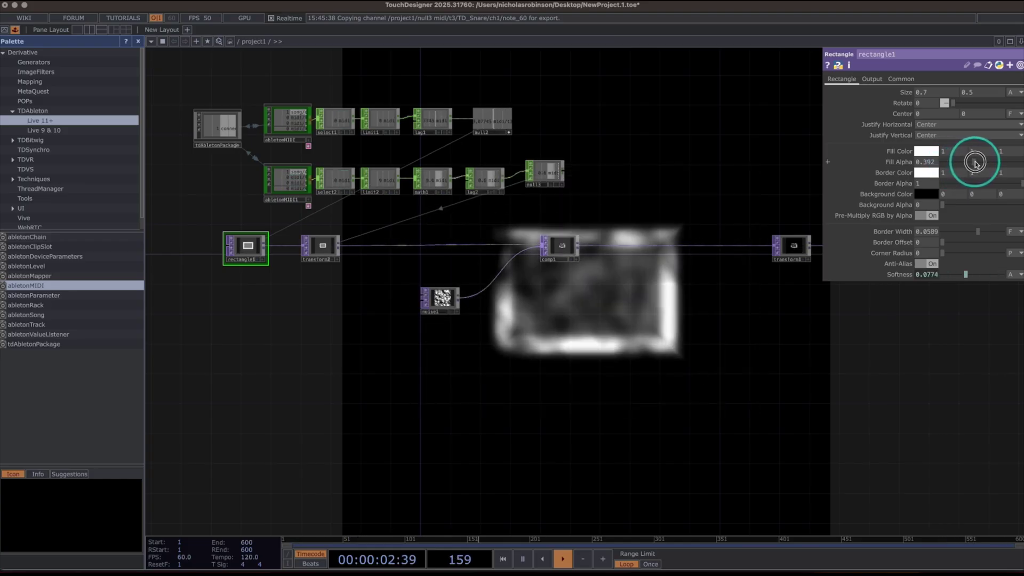
click(692, 261)
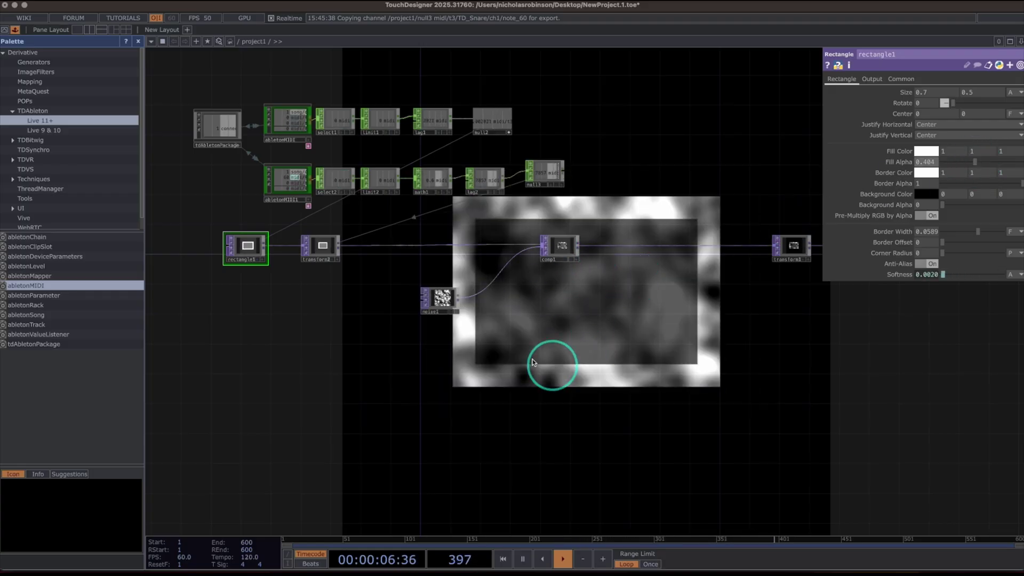
Step: Animate noise1 by setting the third (Z) value of its Translate parameter to the expression absTime.seconds
click(442, 297)
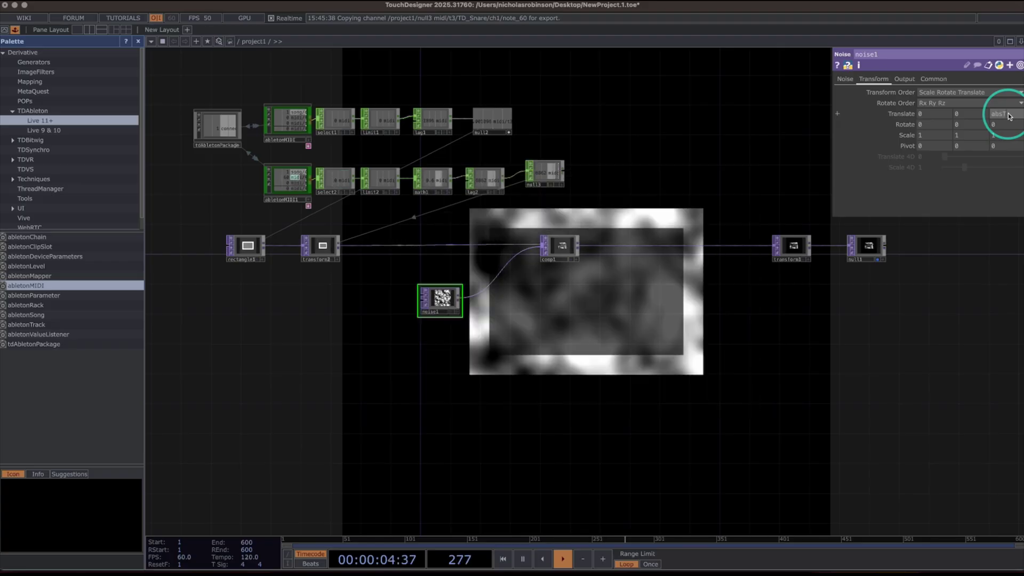
text(ime.)
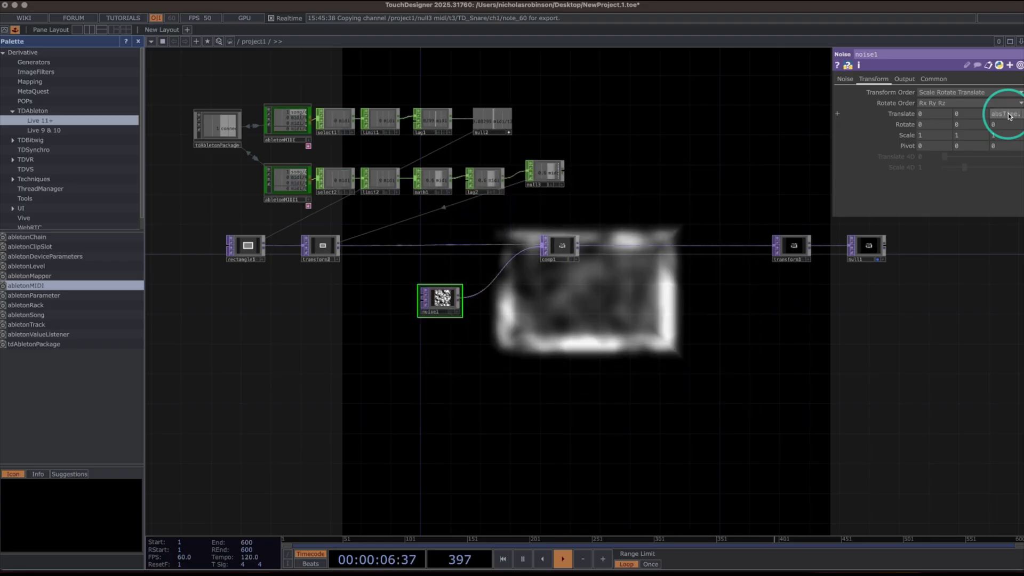
text(seconds)
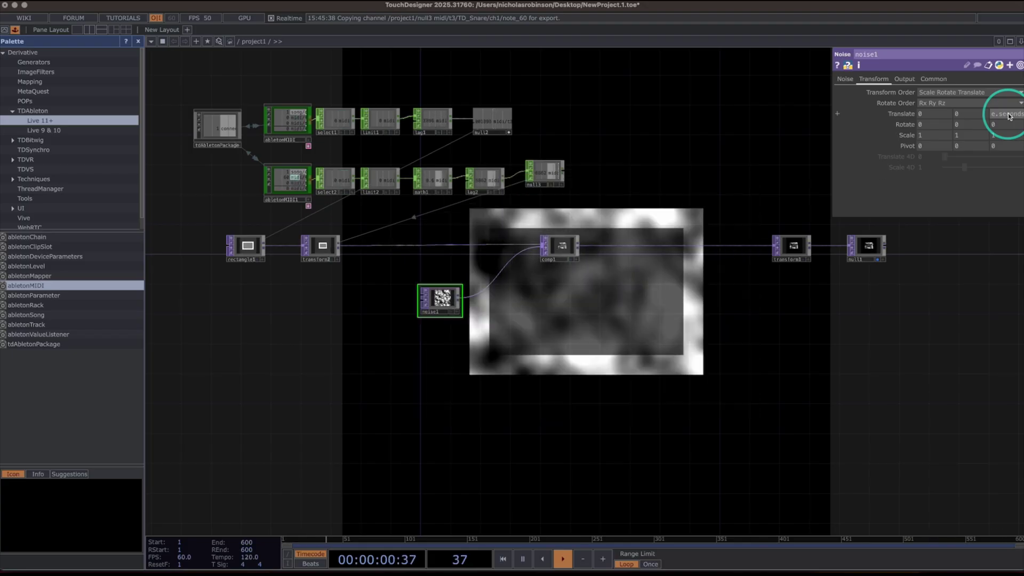
key(Return)
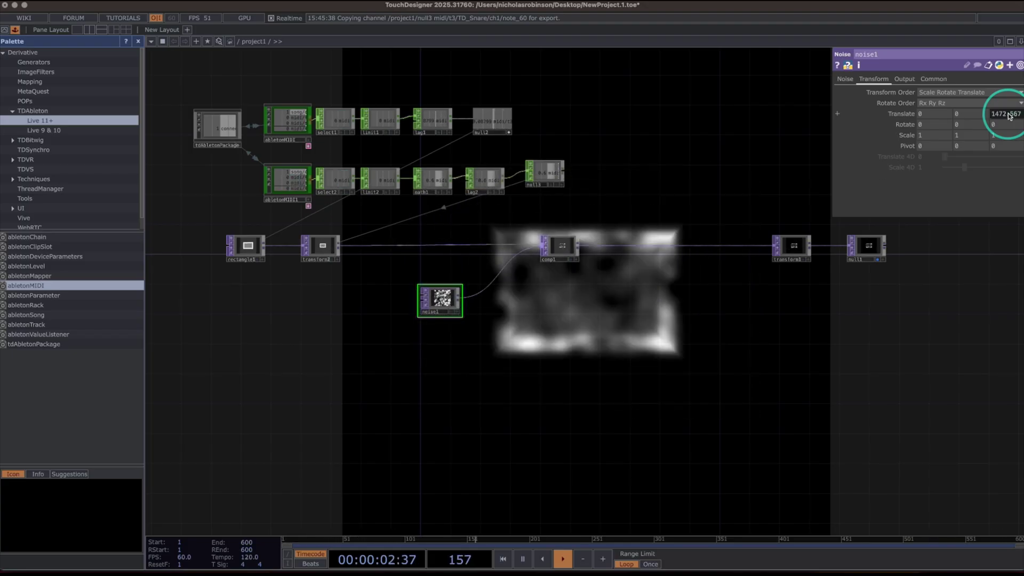
click(625, 278)
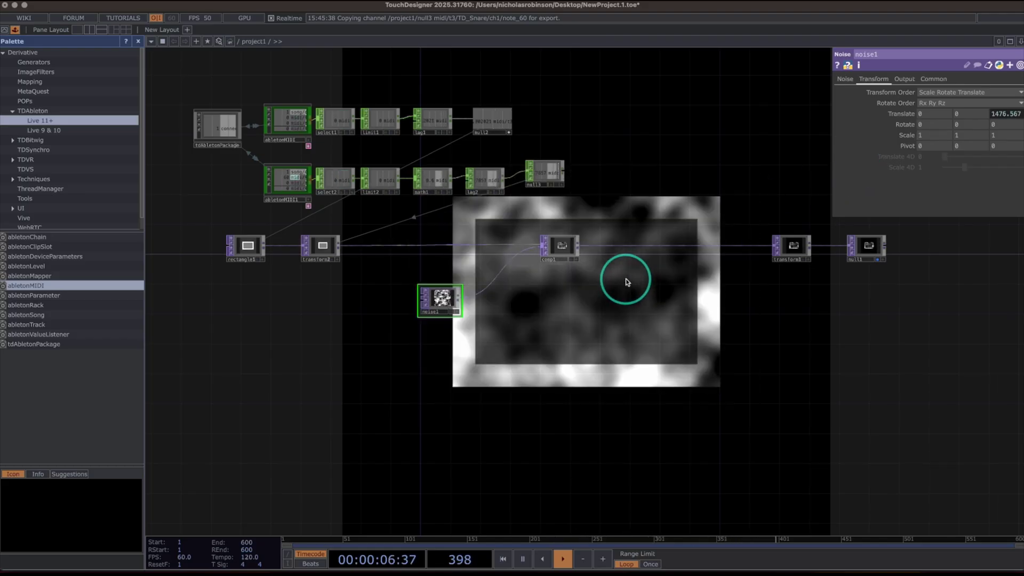
Step: Examine the animated noise rectangle and operator network during playback, briefly switching to Ableton Live to check the playing tracks
drag(571, 213, 539, 241)
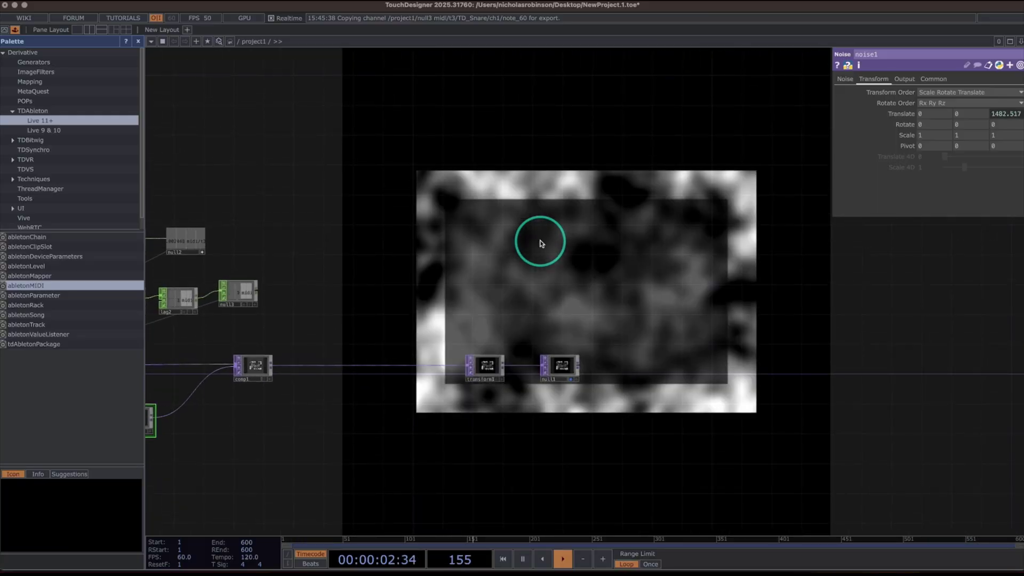
drag(512, 251, 594, 263)
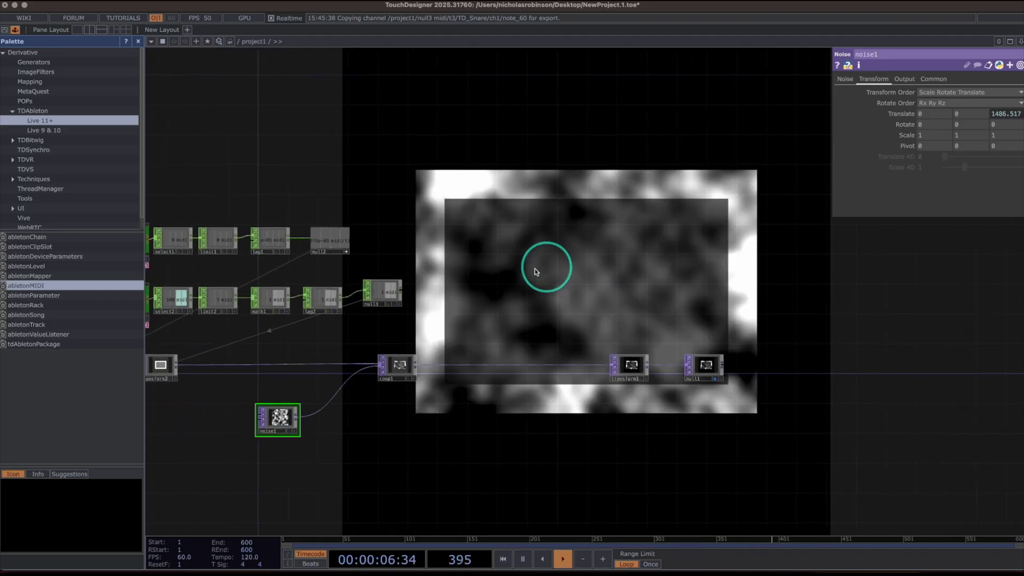
key(super+Tab)
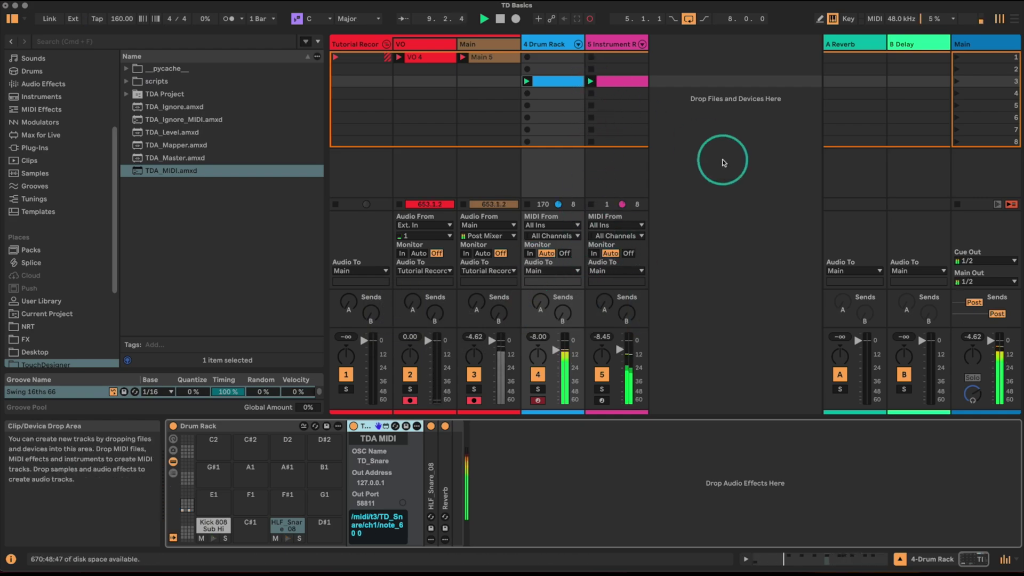
key(super+Tab)
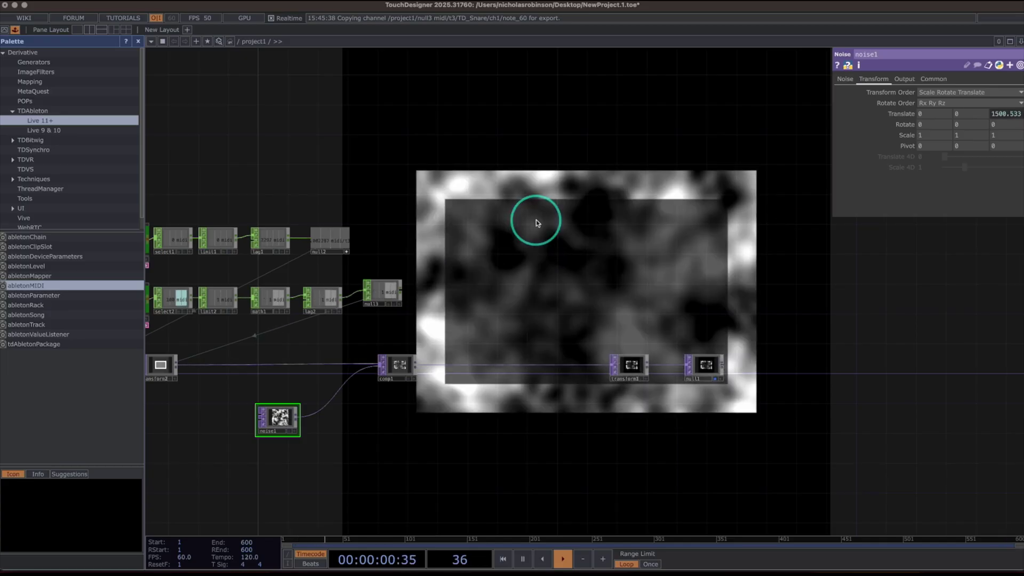
drag(535, 220, 686, 205)
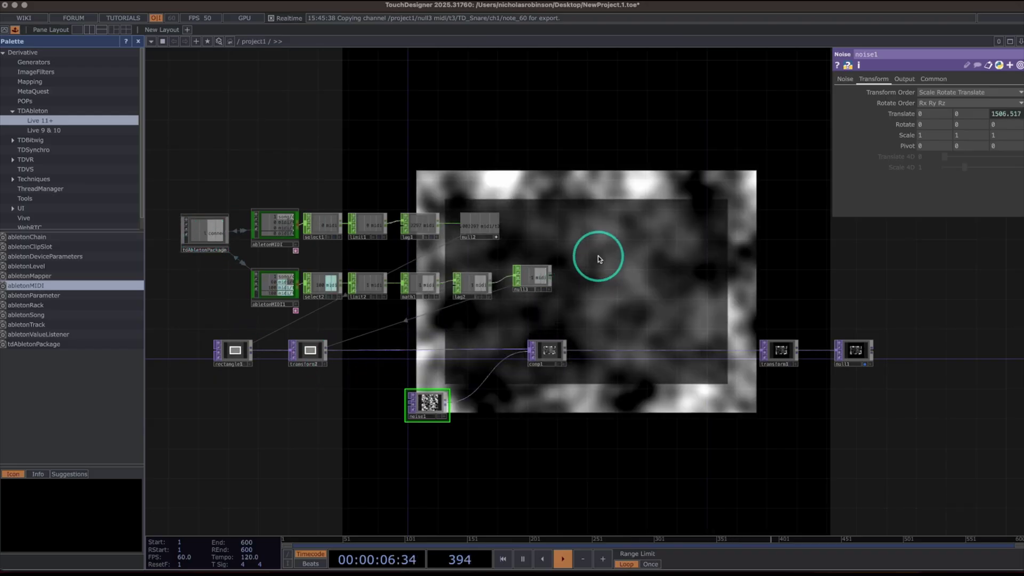
scroll(597, 259, down, 5)
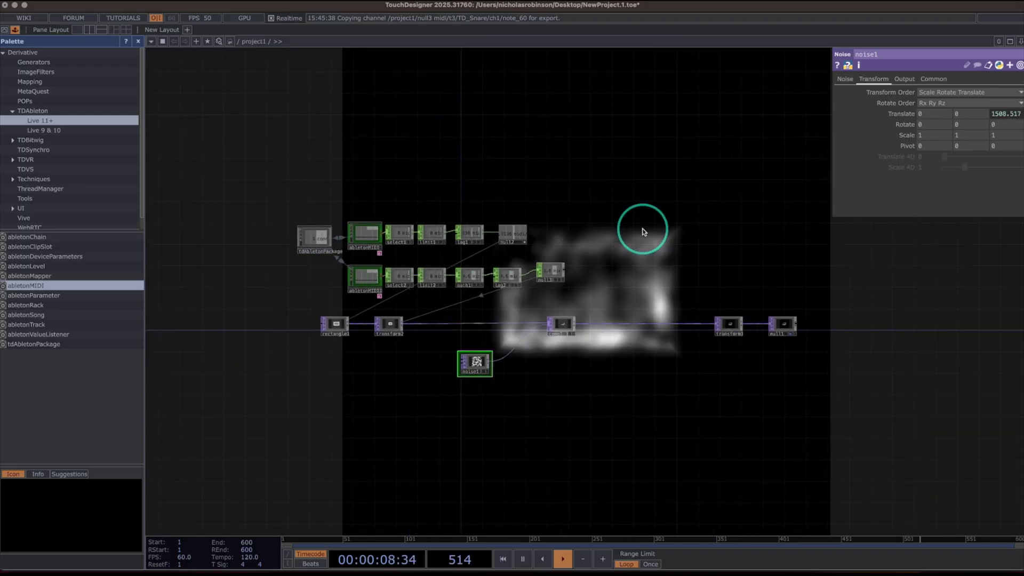
drag(644, 230, 536, 248)
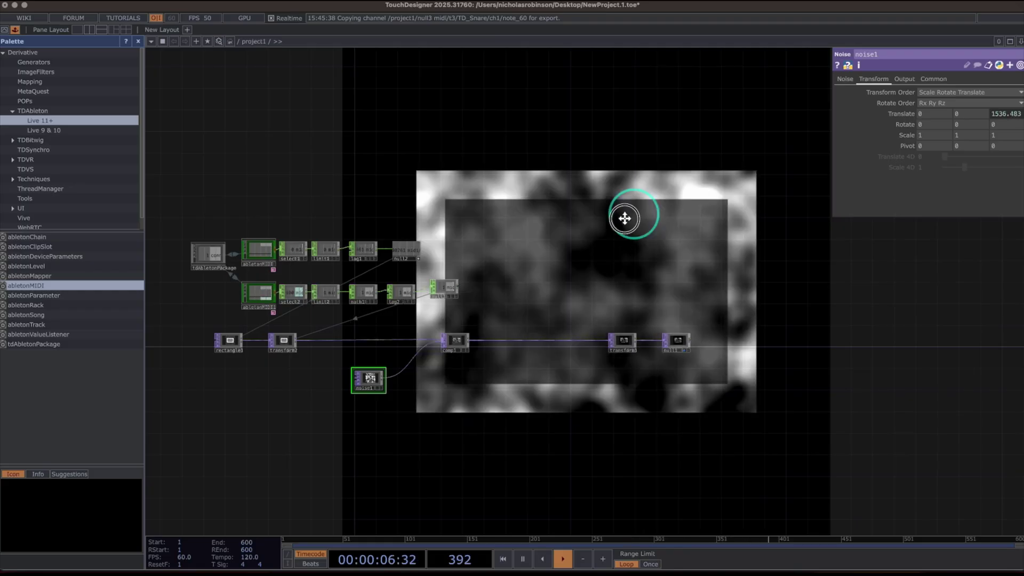
drag(633, 212, 616, 223)
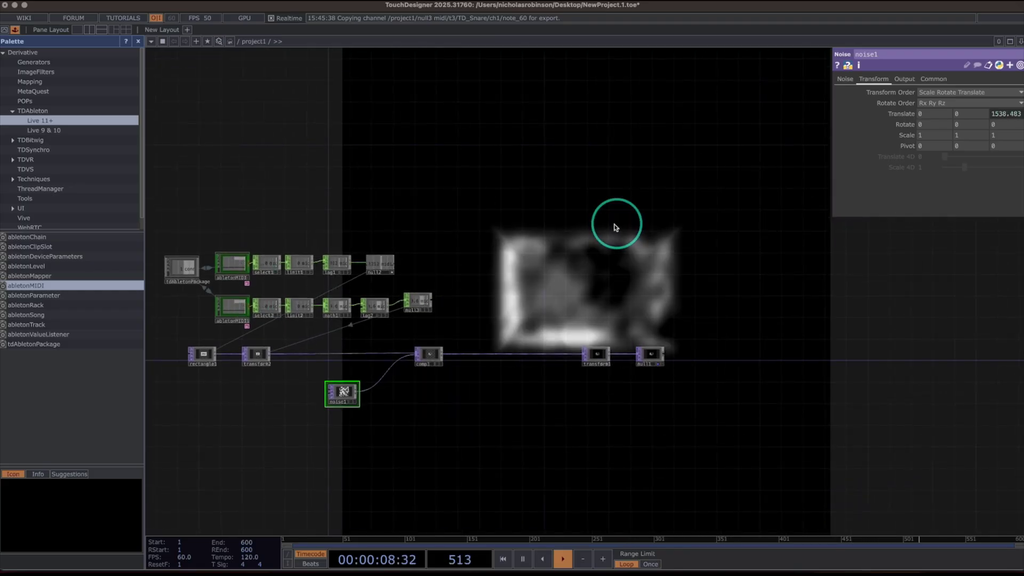